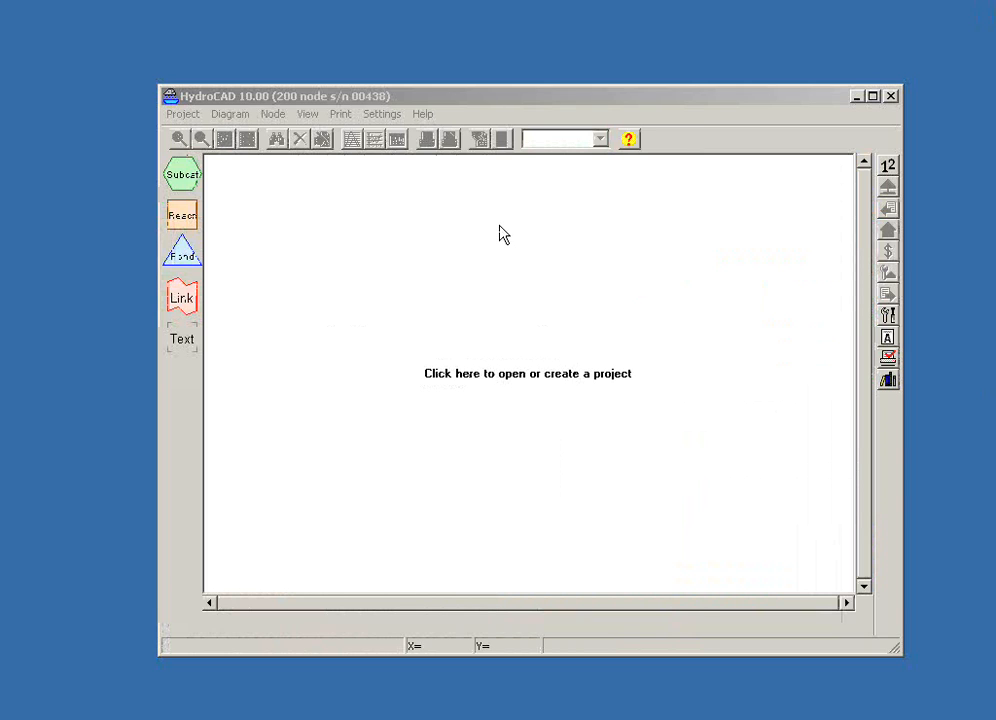
- Open the chamber library and plot the PaveDrain S6-45 chamber in the width-versus-height graph
left_click(888, 386)
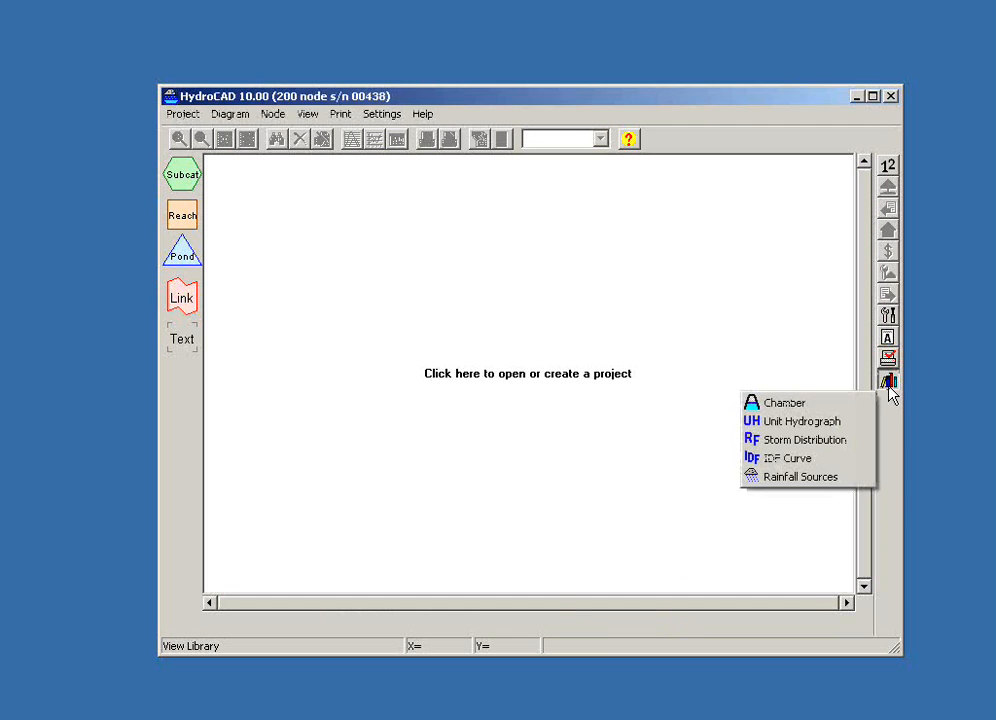
left_click(805, 405)
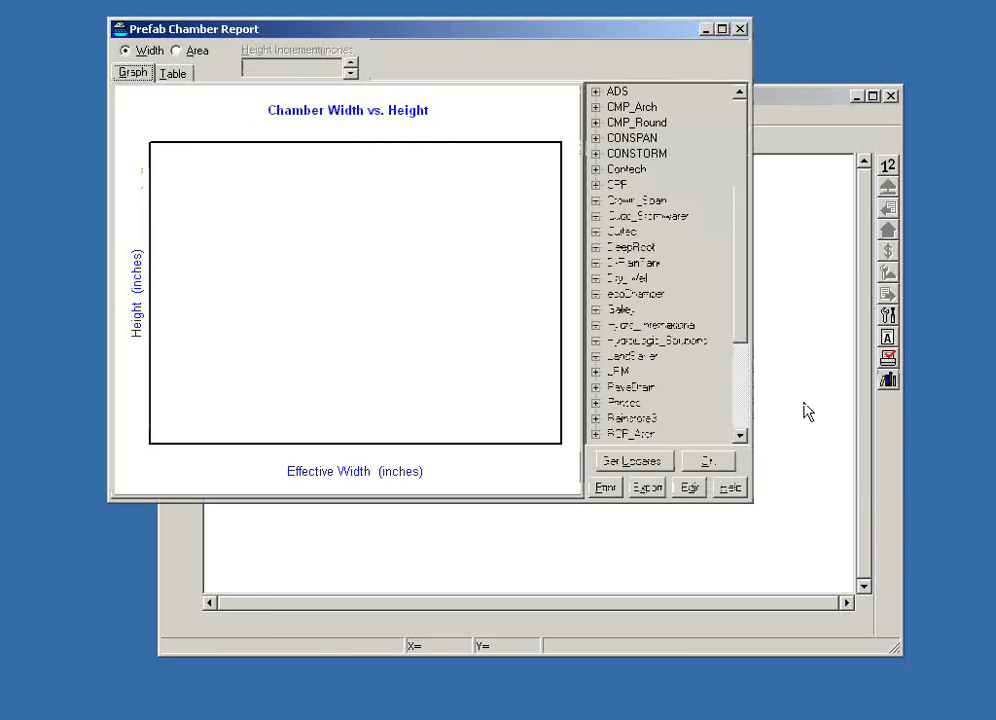
left_click_drag(742, 325, 742, 390)
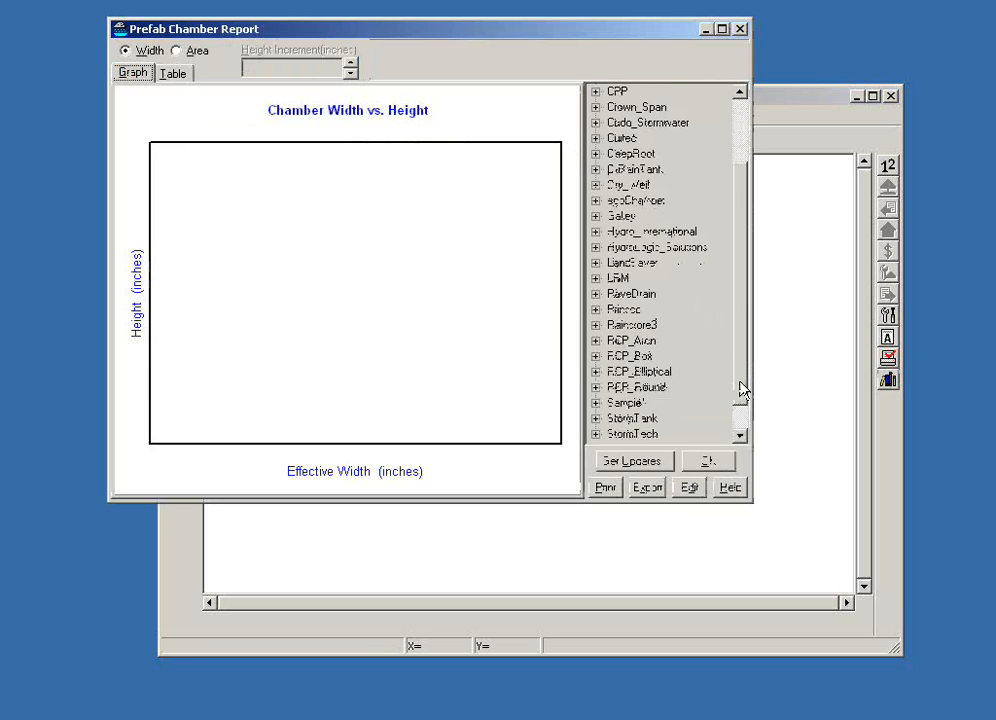
left_click(597, 295)
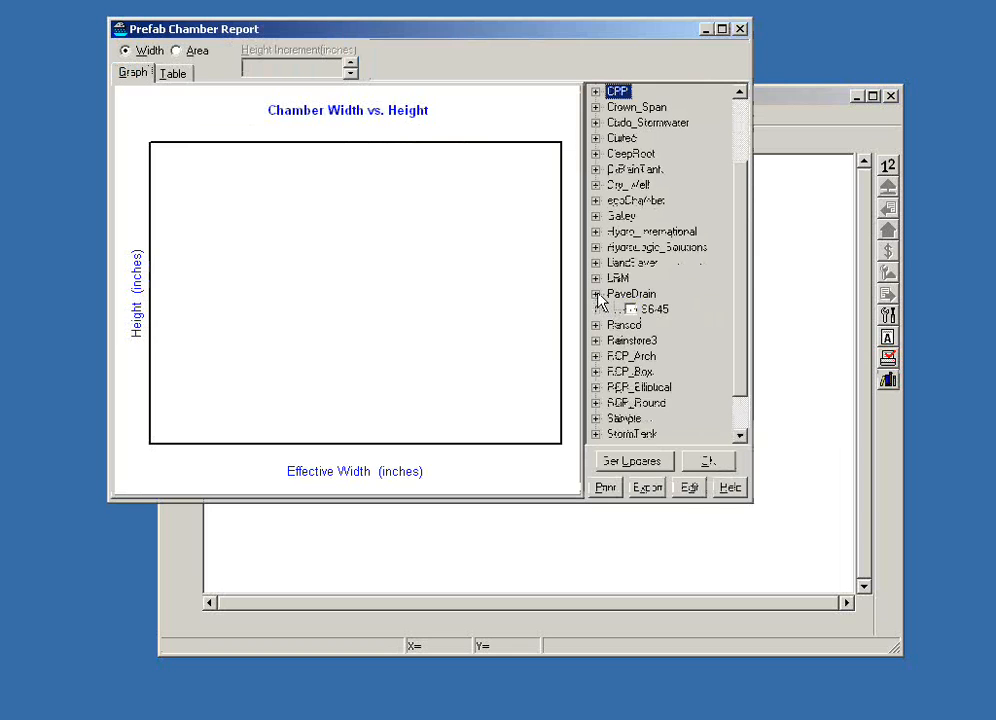
left_click(646, 310)
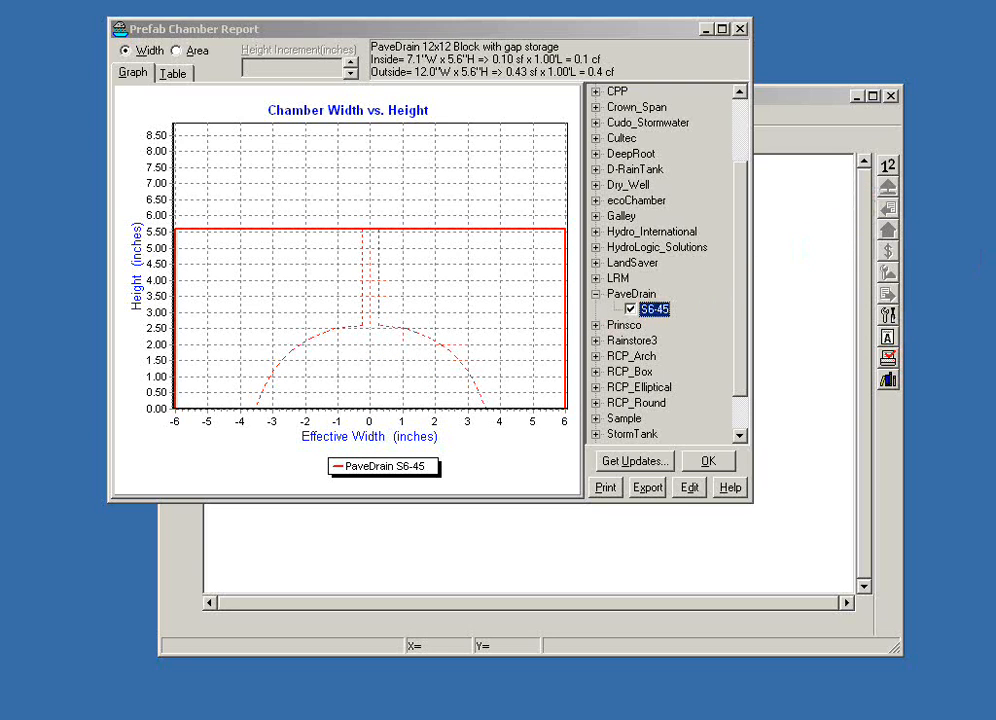
- Add the Cultec R-900HD, R-280 and R-180 chambers to the graph for comparison
left_click_drag(745, 298, 744, 262)
left_click(596, 207)
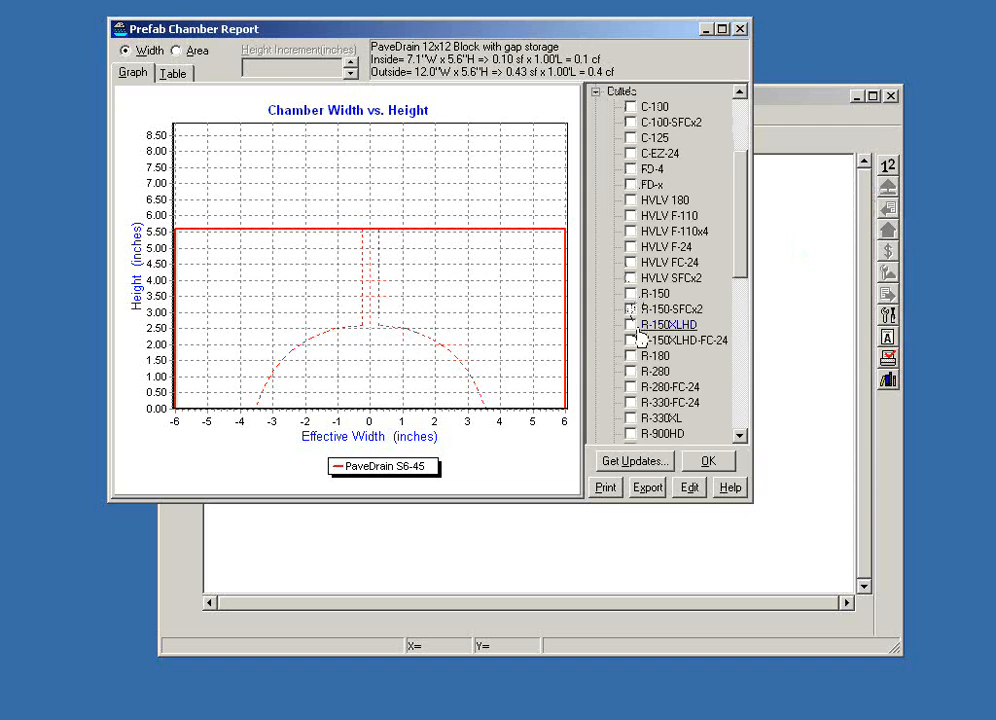
left_click(634, 437)
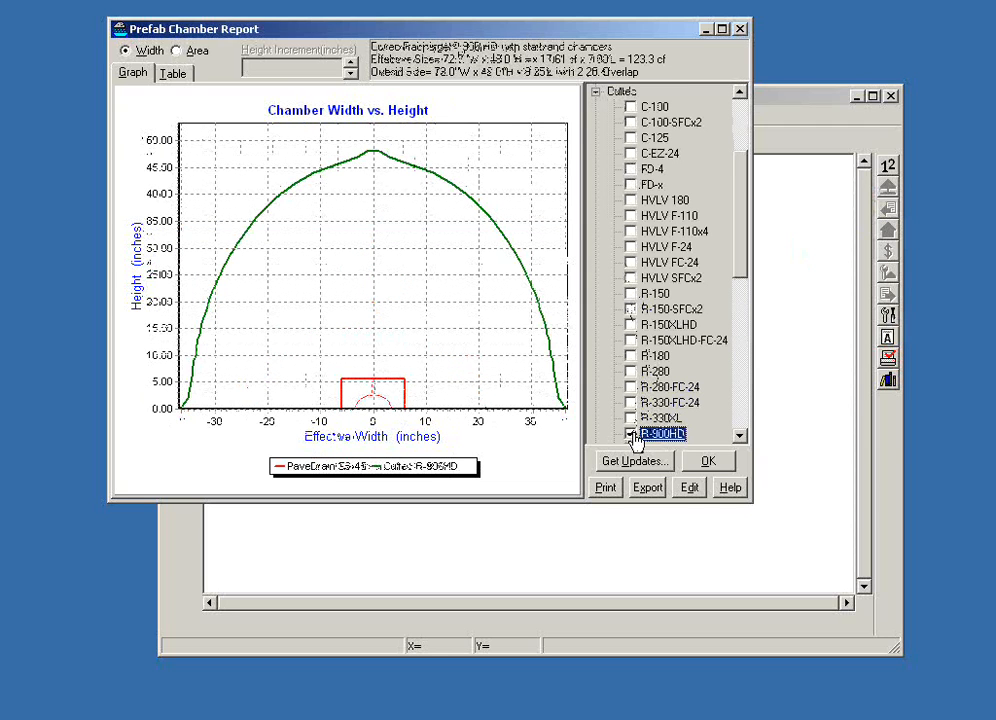
left_click(631, 370)
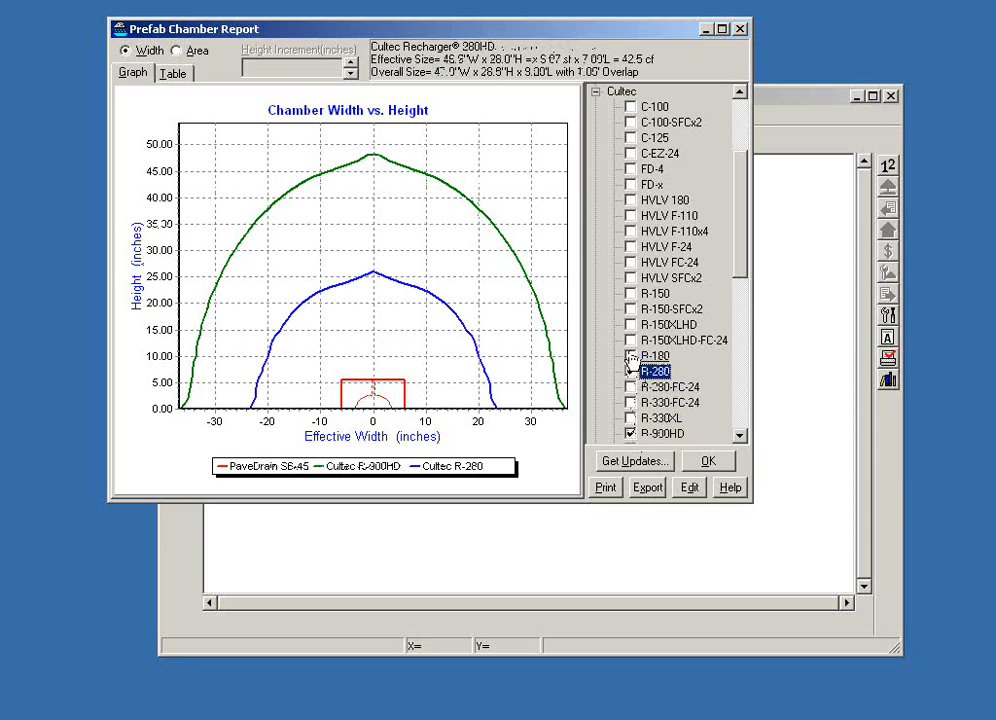
left_click(631, 356)
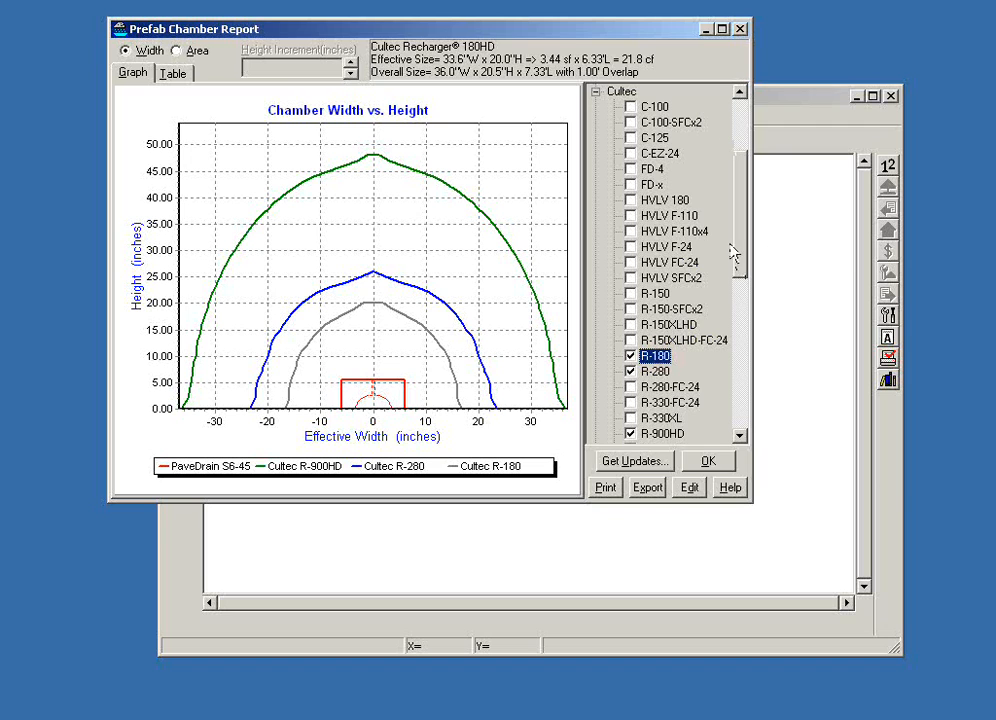
- Add the CMP_Arch 57x38 pipe arch to the comparison graph and close the chamber report
left_click_drag(742, 252, 746, 186)
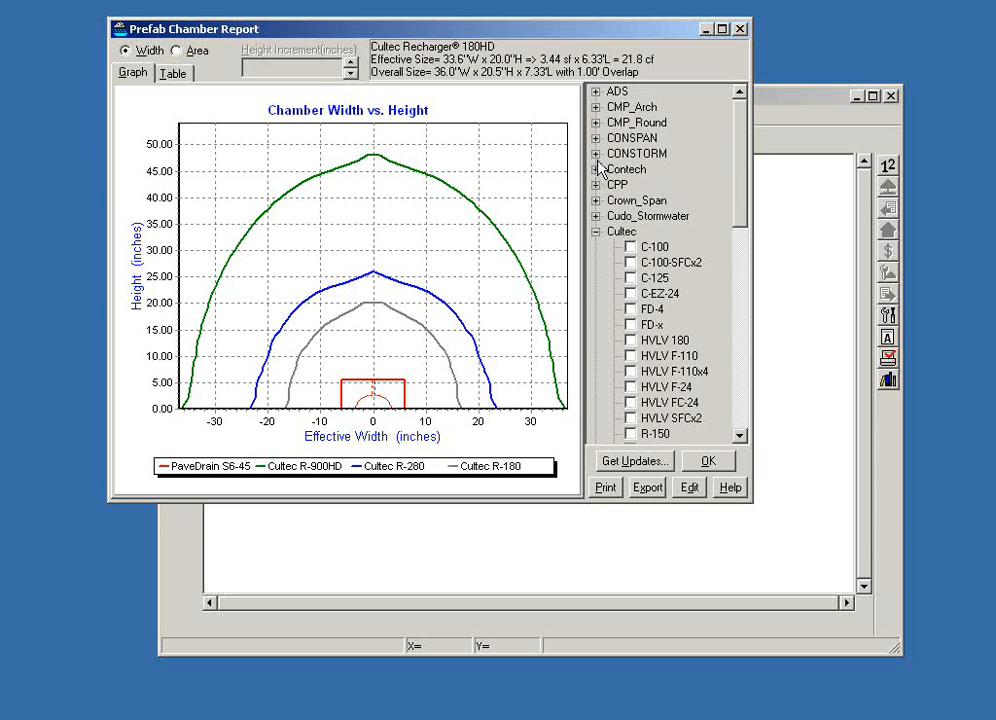
left_click(596, 107)
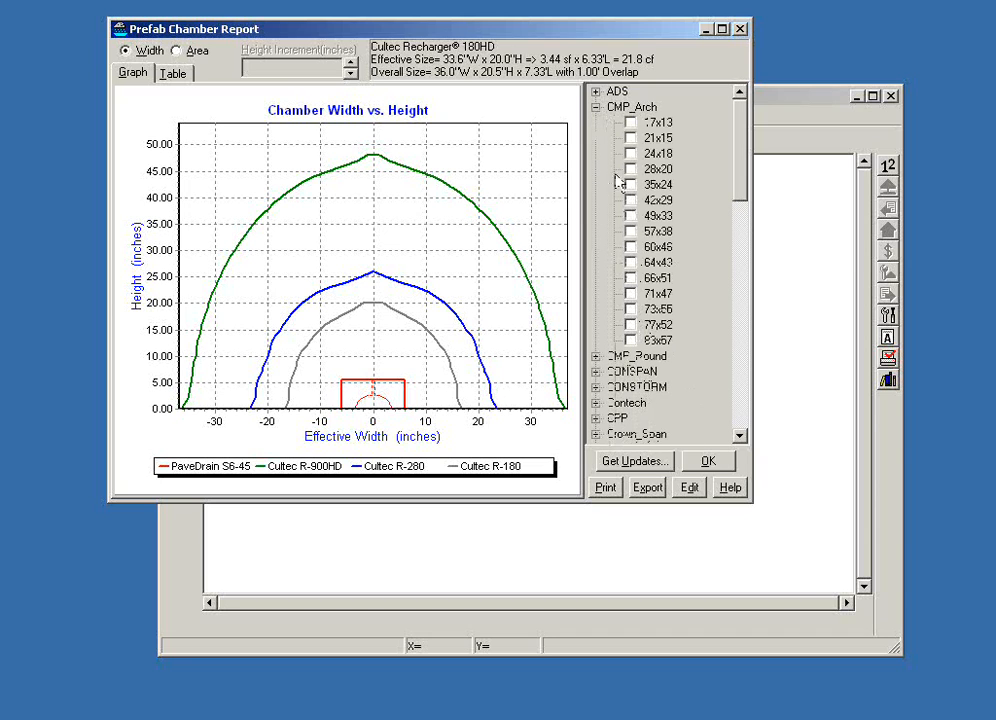
left_click(630, 231)
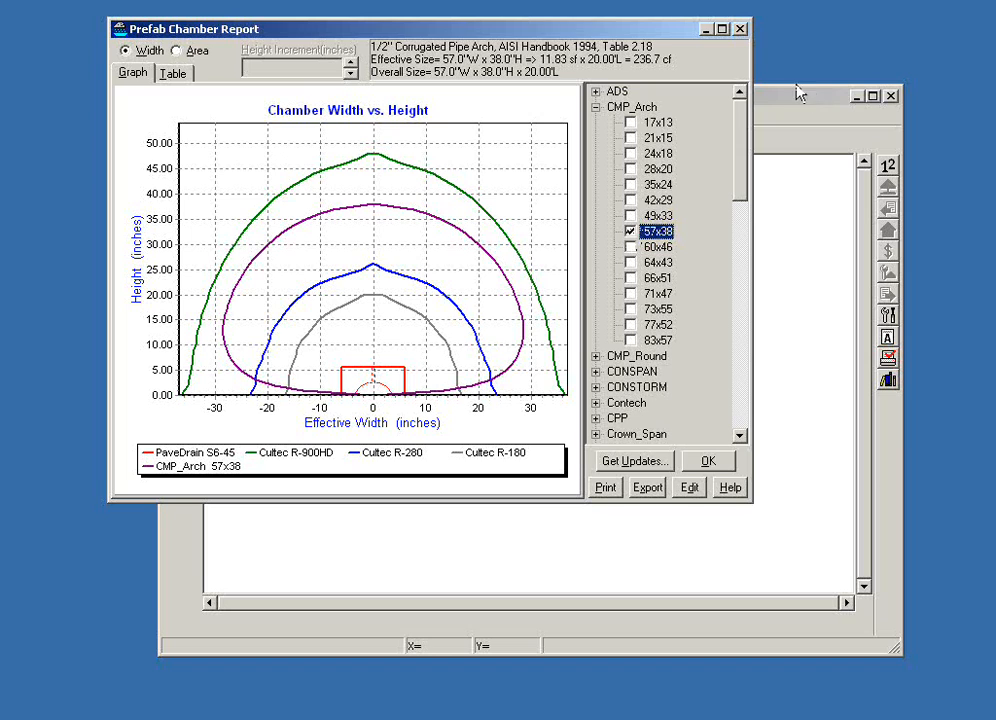
left_click(740, 30)
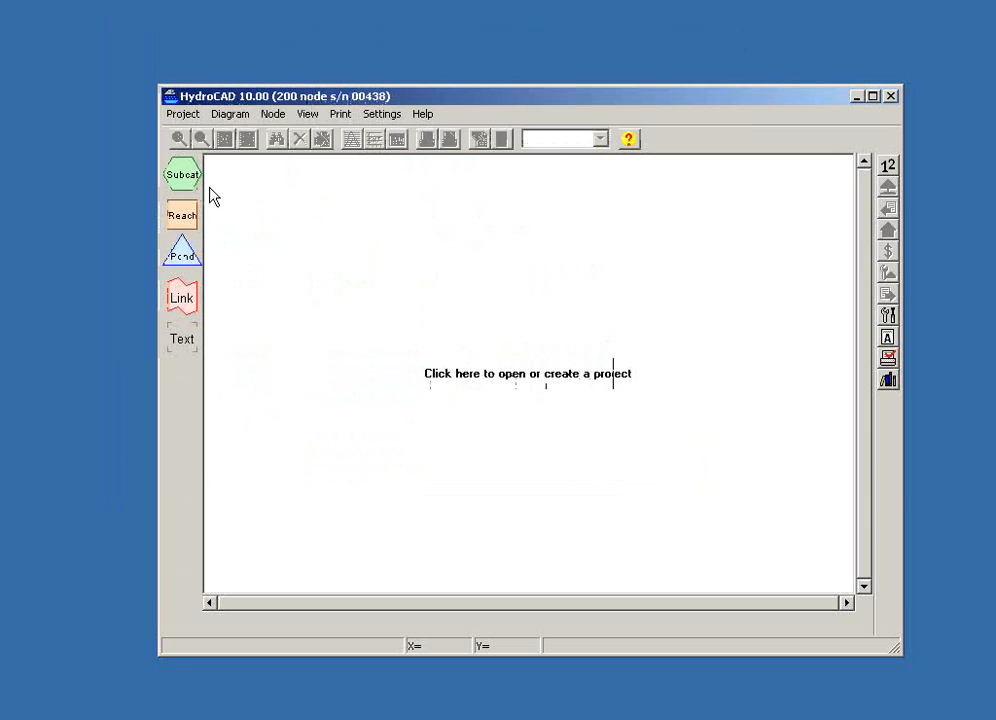
- Create a new project file named "PaveDrain 1" in the Projects folder
left_click(183, 114)
left_click(204, 144)
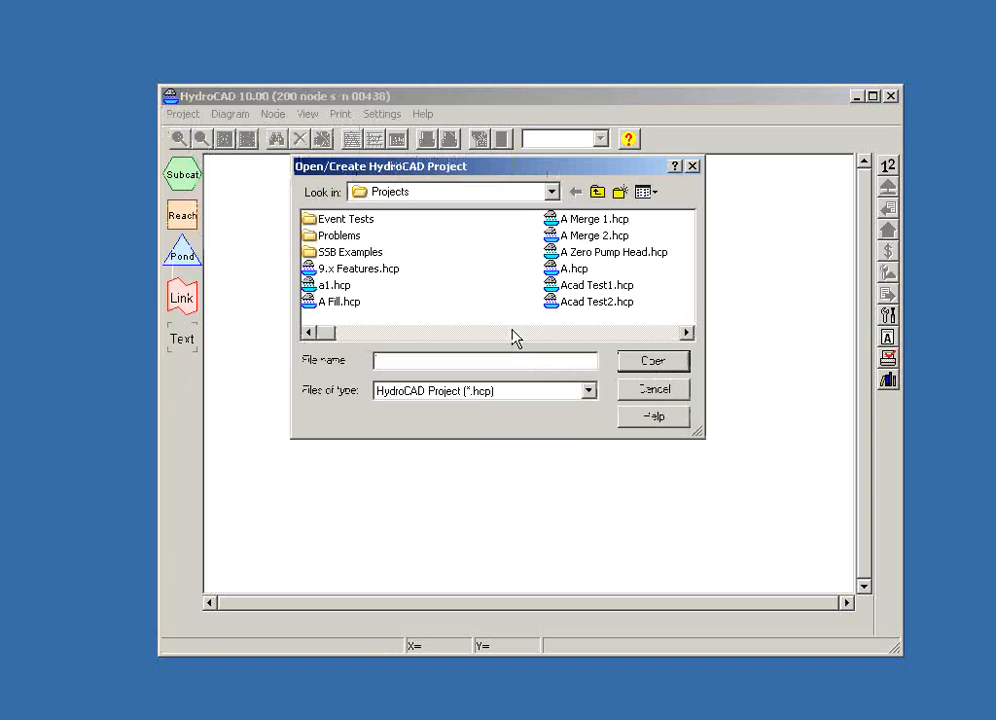
type("PaveDrain 1")
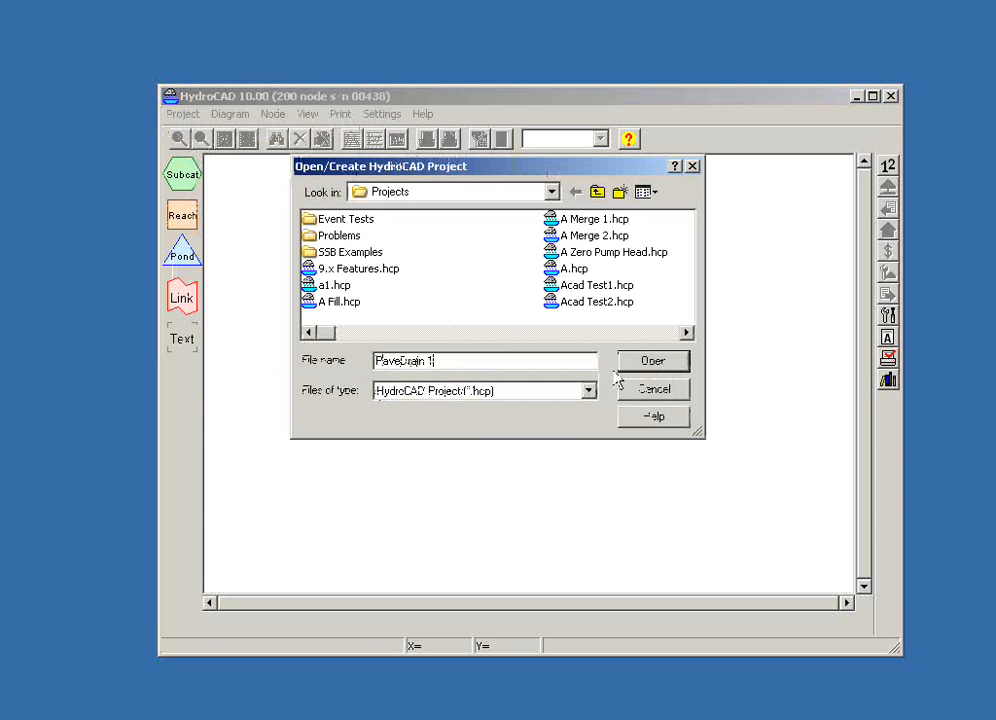
left_click(651, 366)
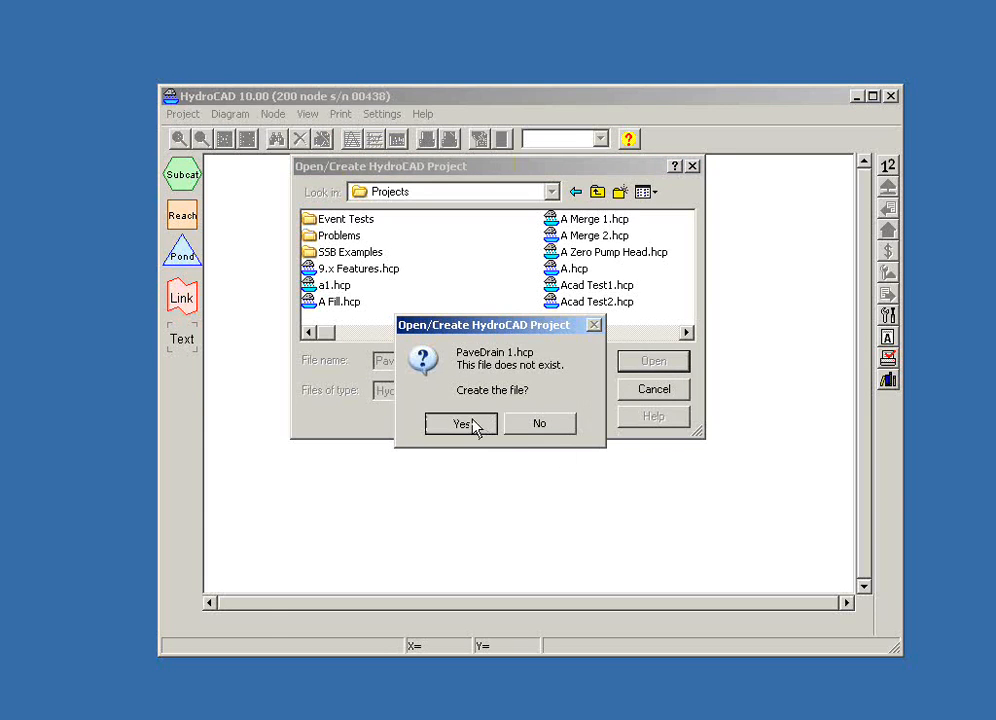
left_click(470, 423)
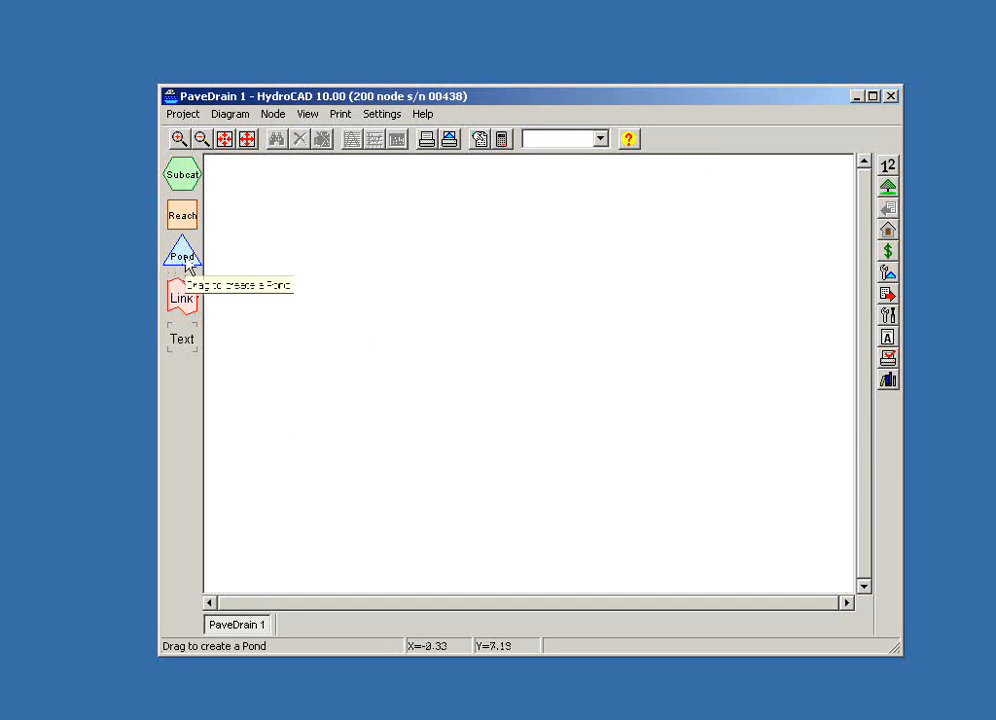
- Place a pond node on the empty routing diagram and set its pond type to Detention Pond
left_click_drag(186, 265, 489, 352)
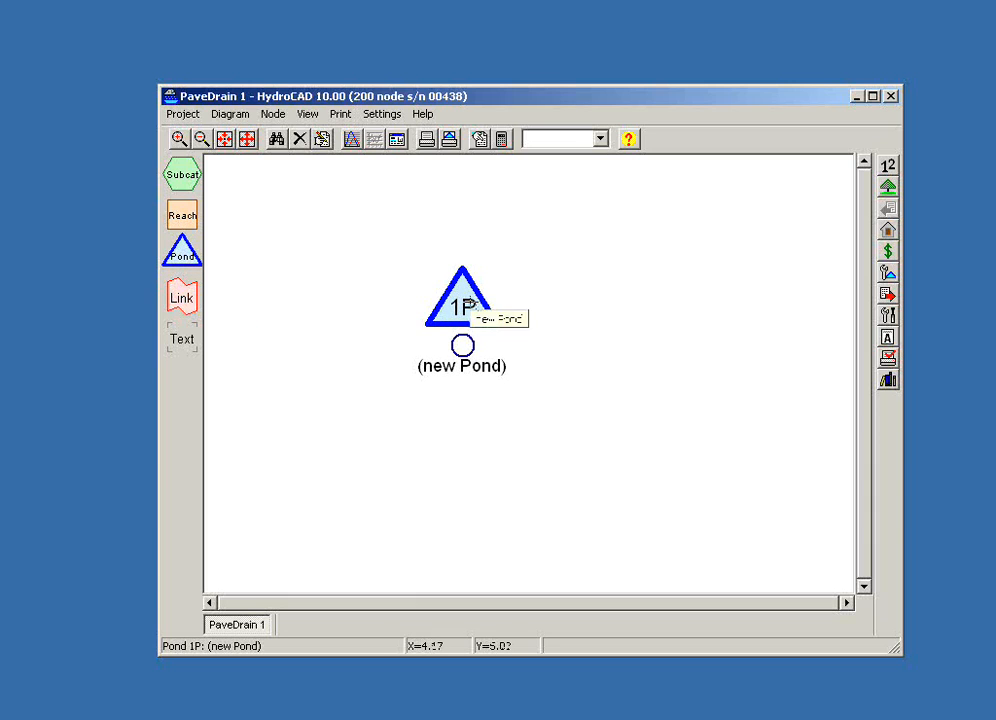
double_click(474, 306)
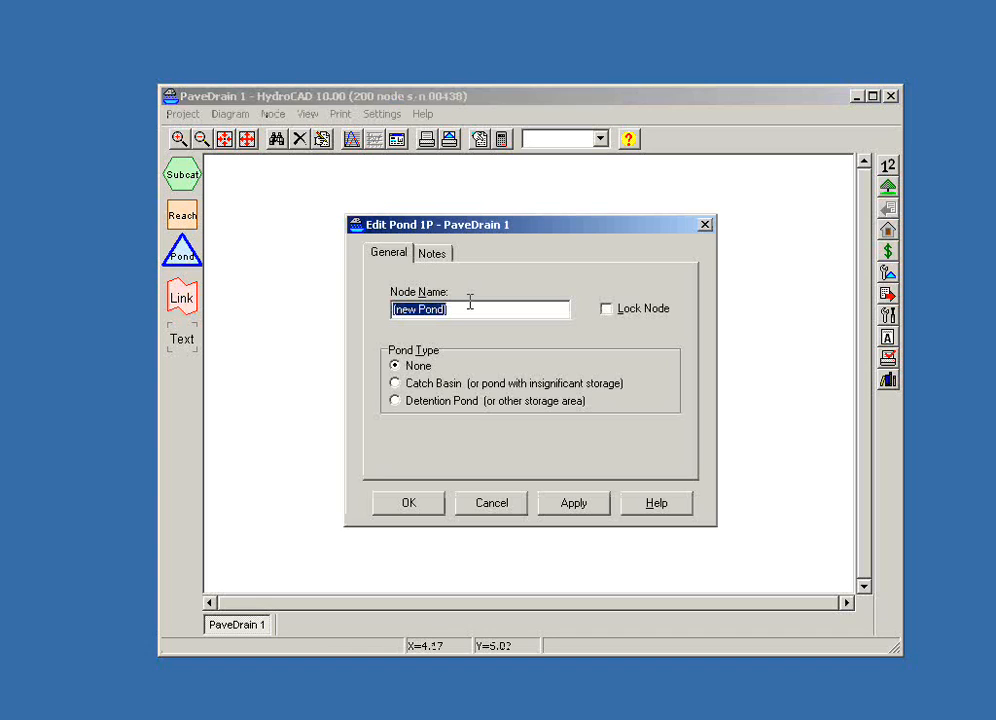
left_click(395, 400)
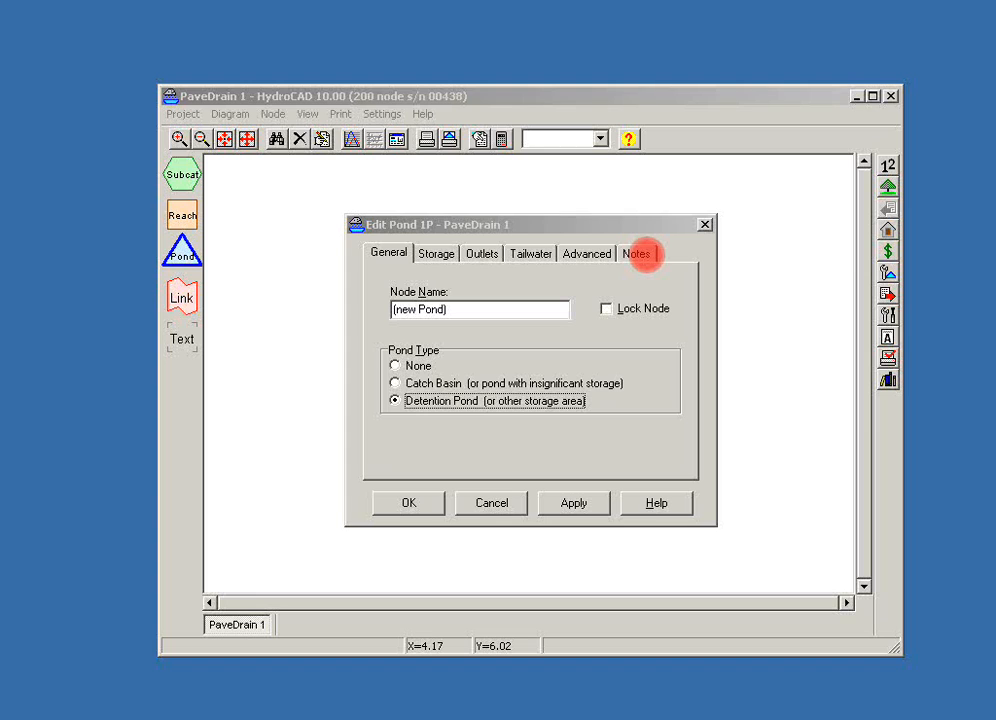
- Start the Chamber Wizard for the first storage row of the pond
left_click(444, 257)
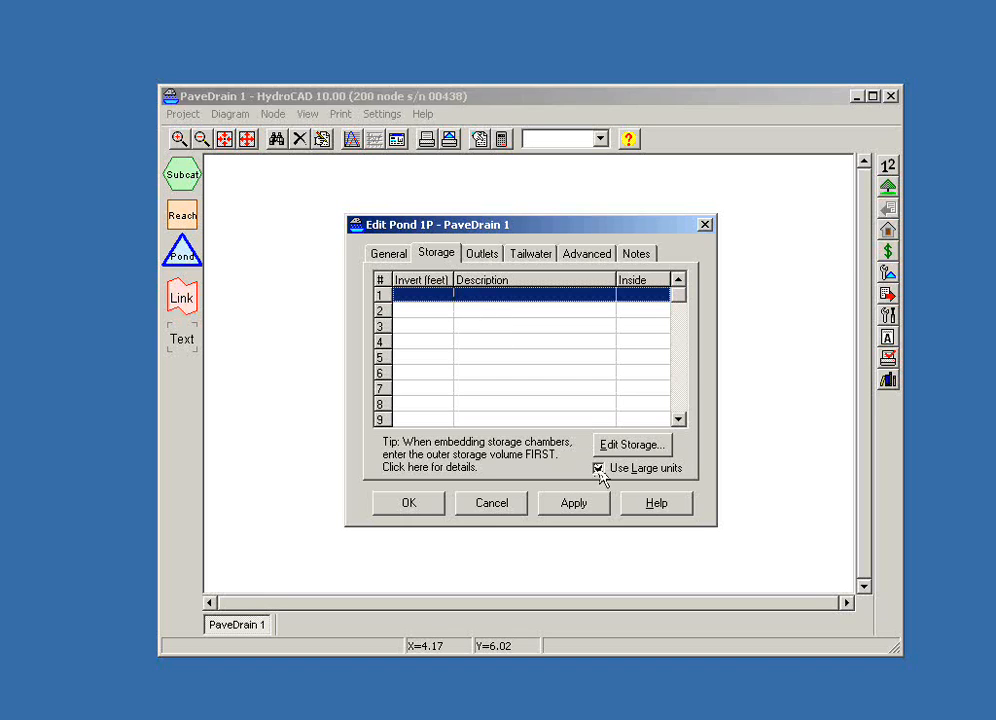
left_click(630, 446)
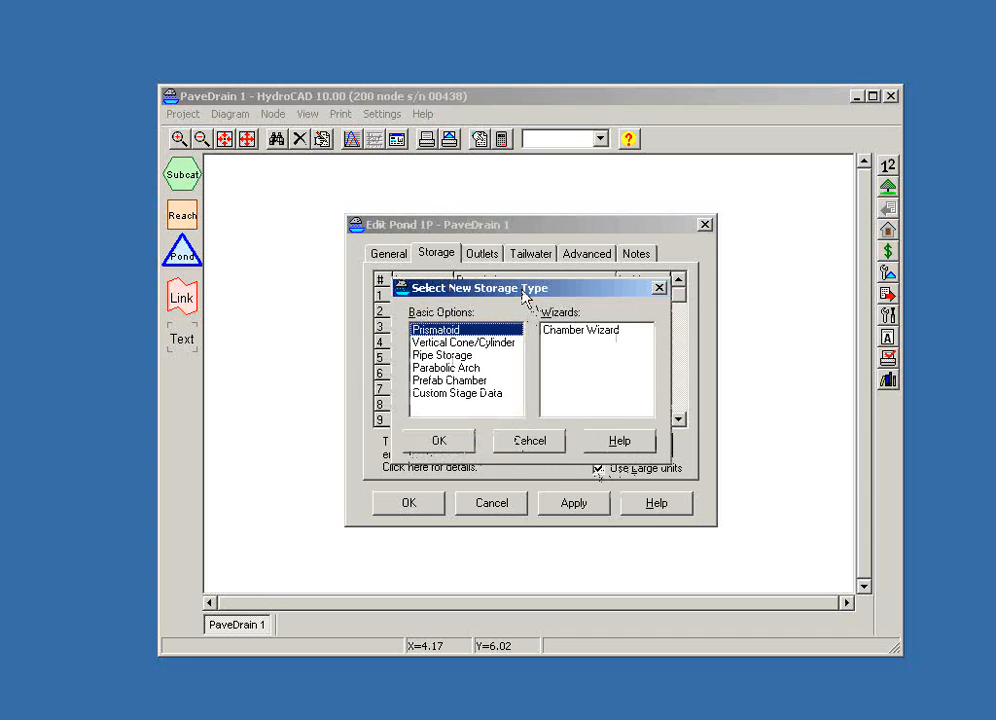
left_click_drag(521, 296, 627, 377)
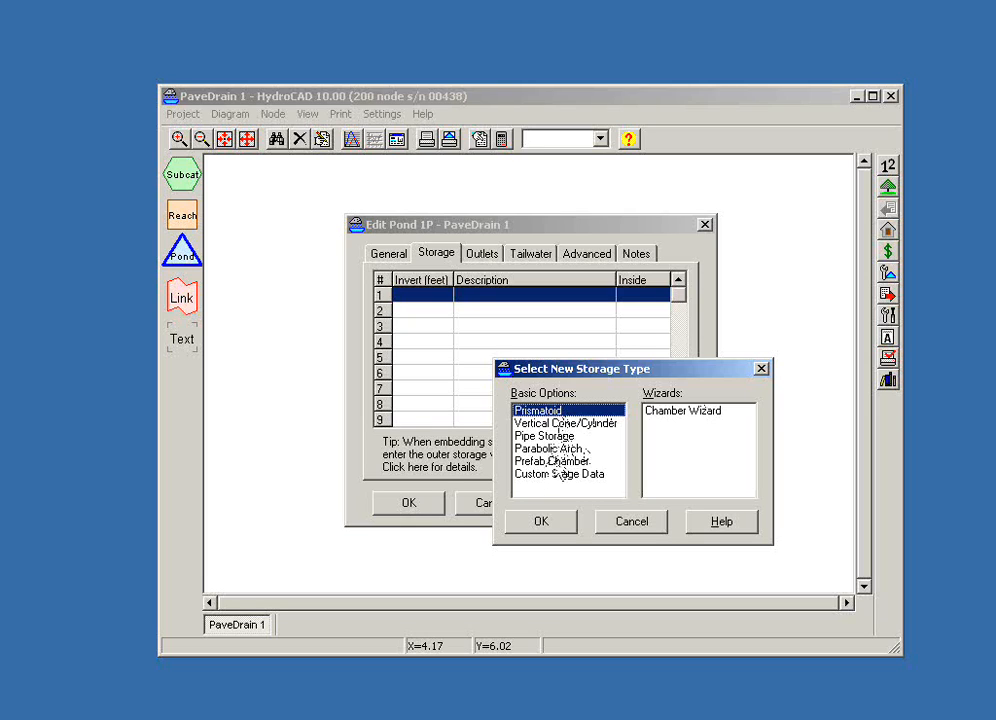
left_click(551, 462)
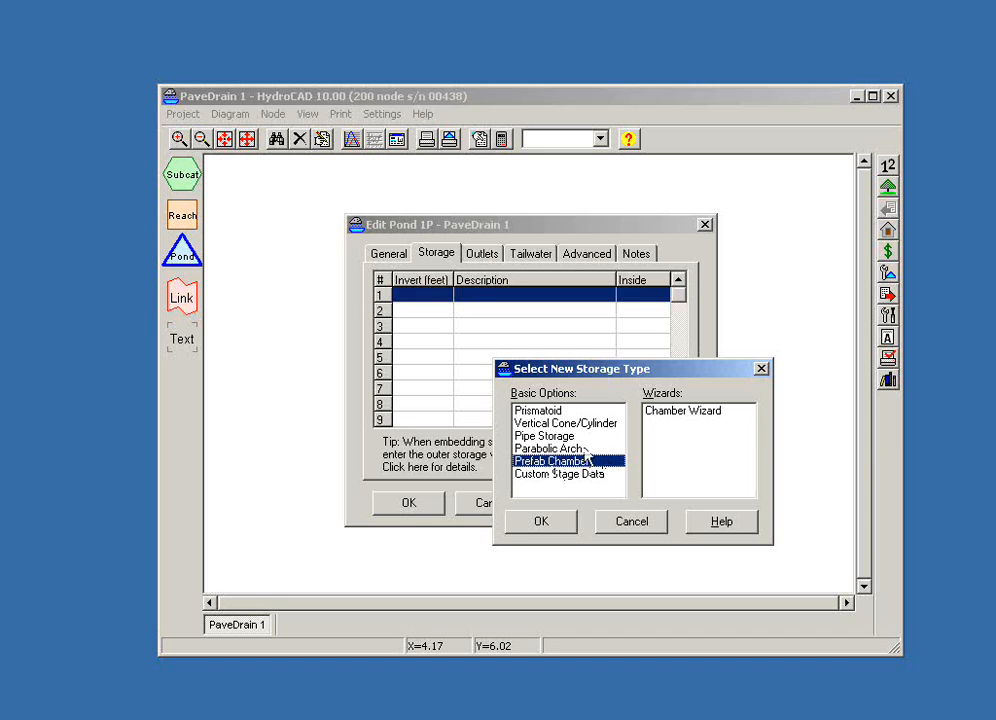
left_click(668, 416)
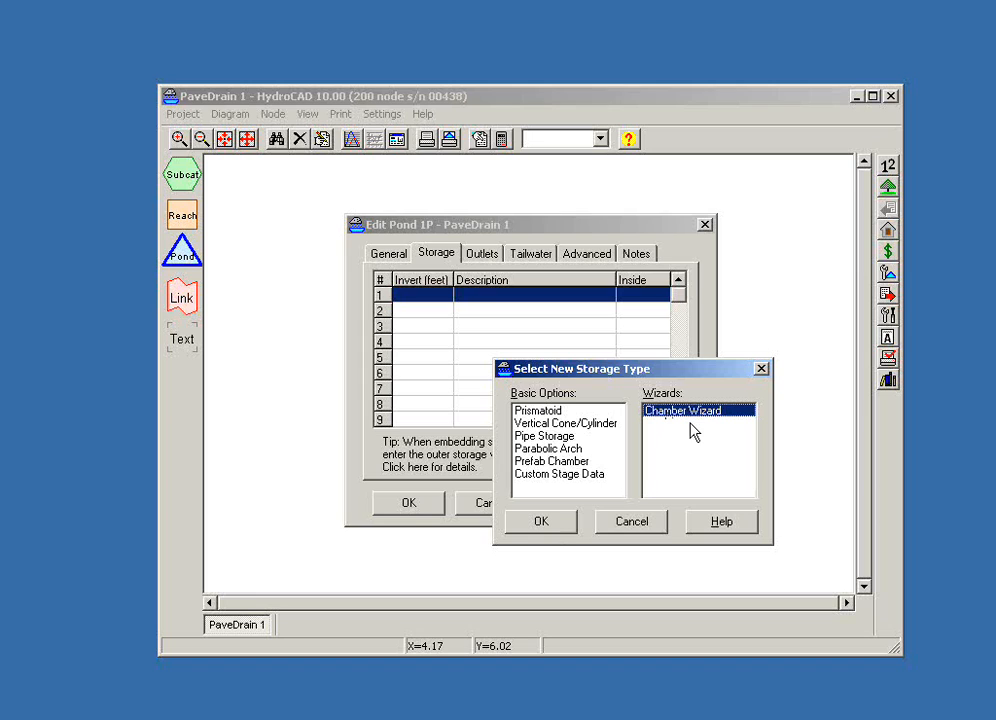
left_click(525, 527)
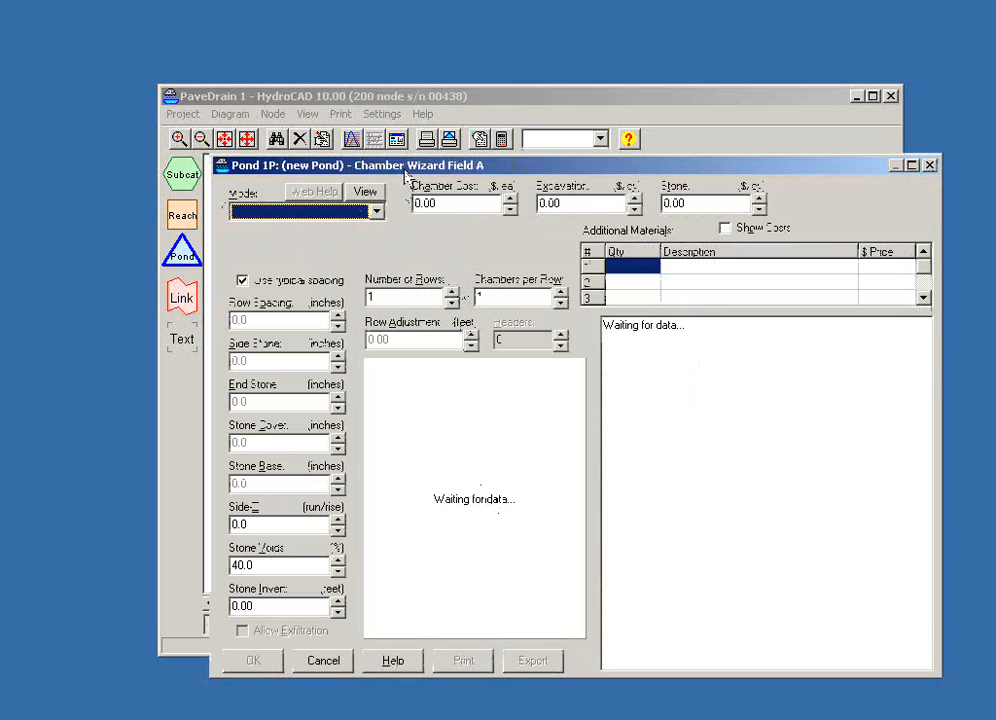
left_click_drag(405, 175, 401, 170)
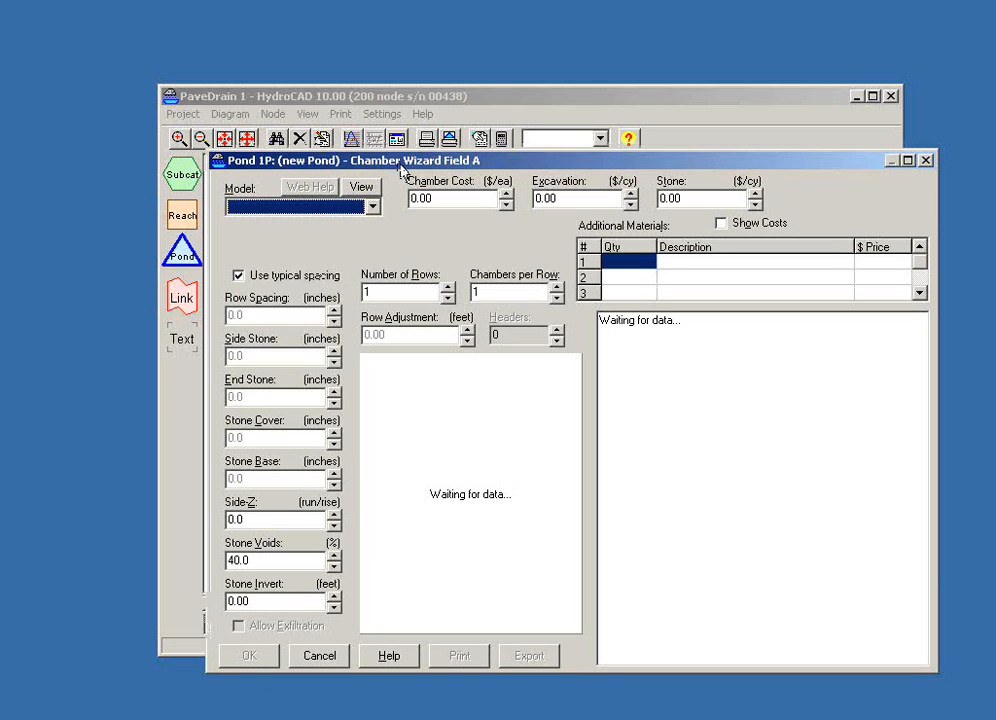
- Choose PaveDrain S6-45 as the chamber model for the field
left_click(375, 212)
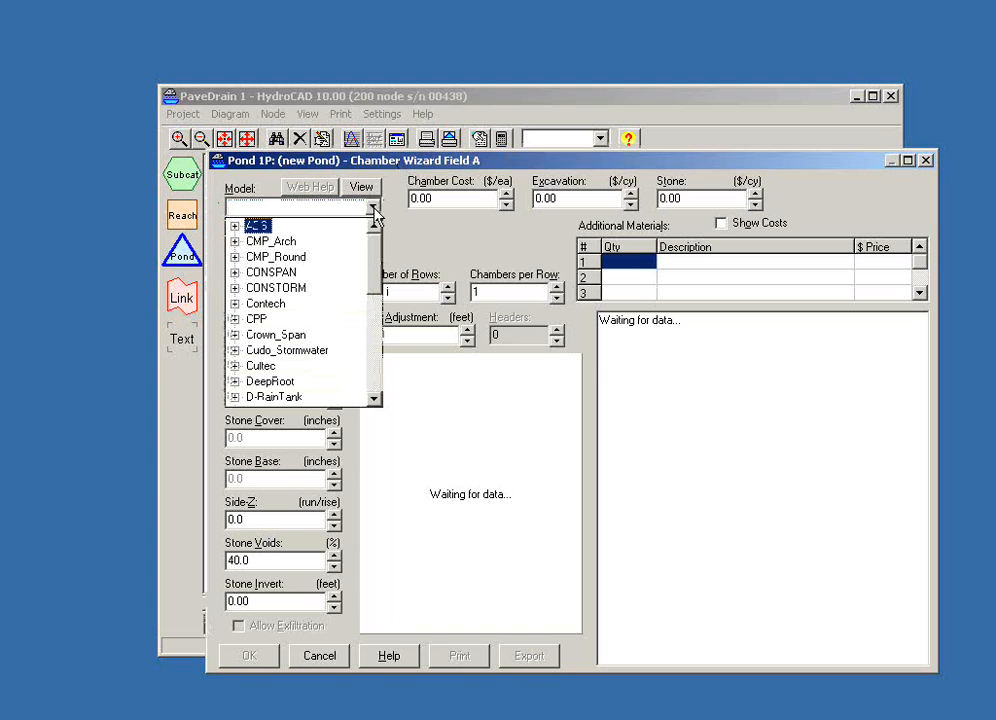
scroll(376, 293, "down", 2)
scroll(376, 293, "down", 3)
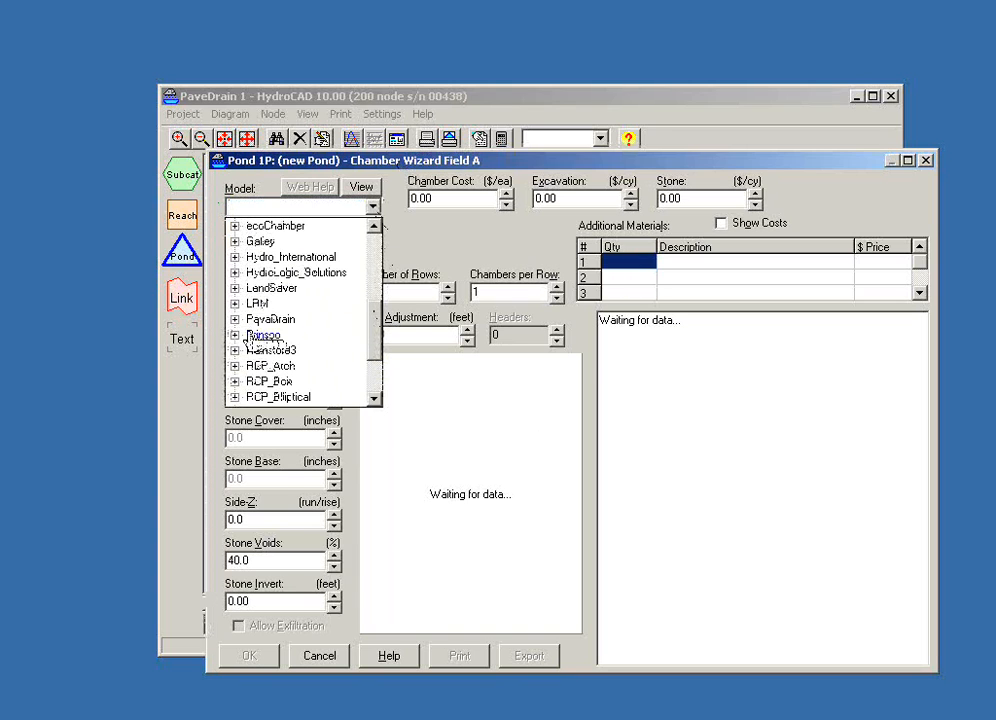
left_click(234, 319)
left_click(278, 334)
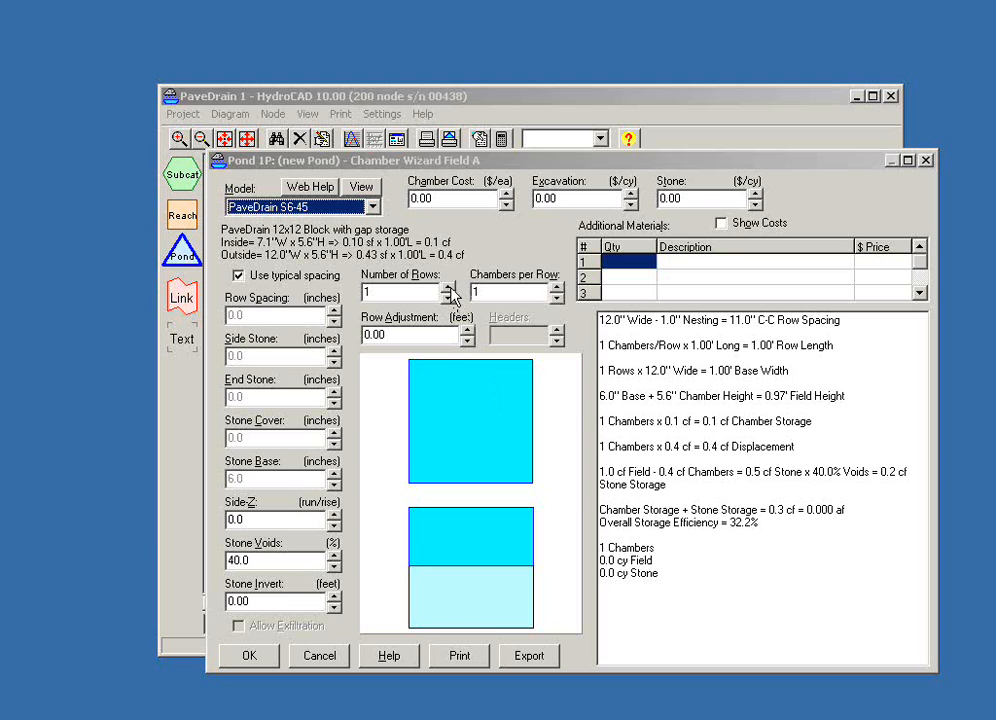
- Set the chamber field to 5 rows with 5 chambers per row
left_click(557, 287)
left_click(557, 287)
left_click(557, 287)
left_click(557, 287)
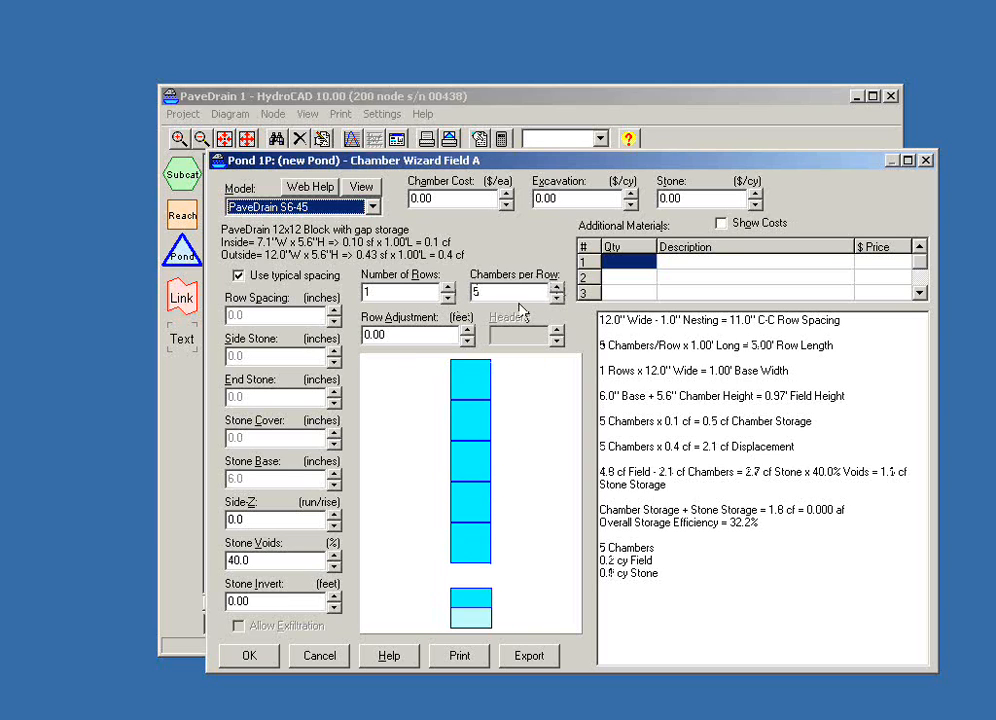
left_click(448, 290)
left_click(448, 287)
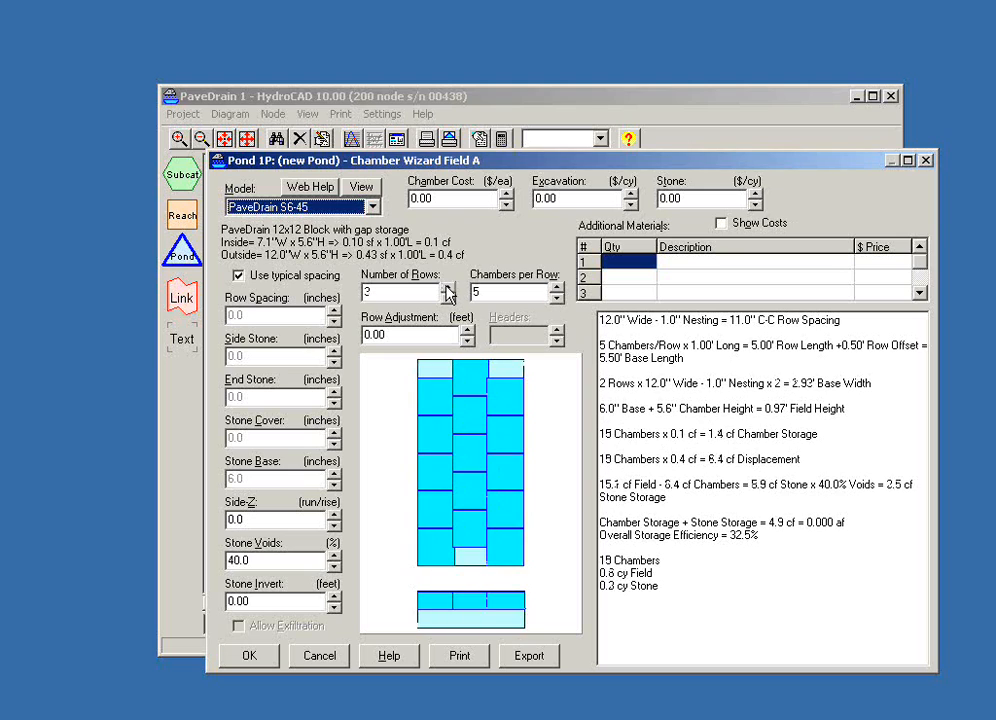
left_click(447, 287)
left_click(447, 287)
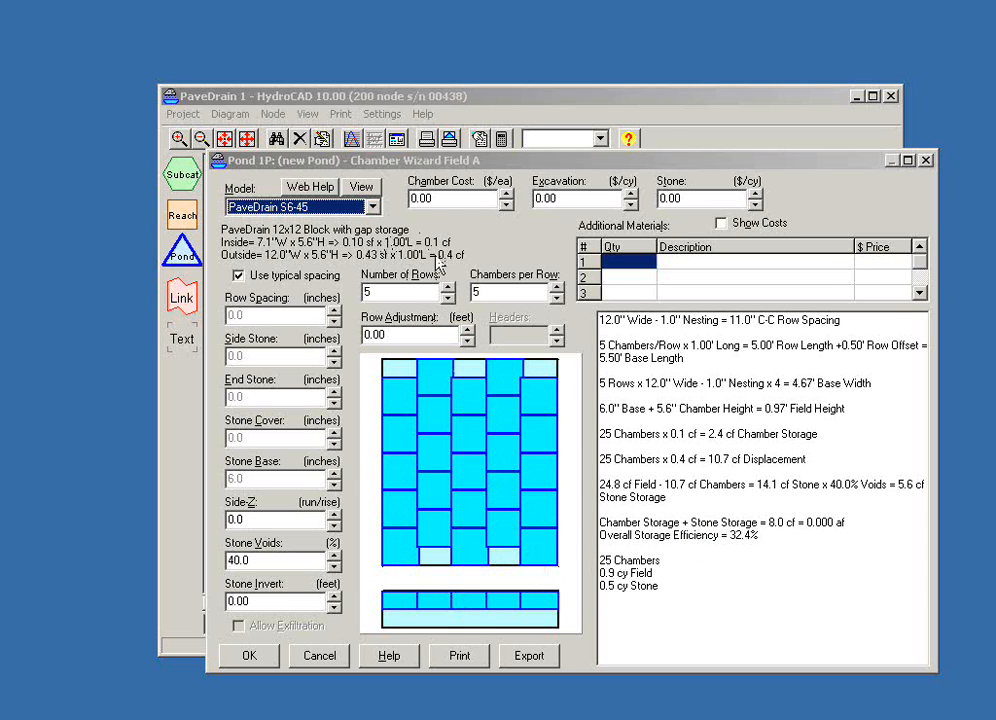
- Enlarge the chamber field to 11 rows with 11 chambers per row
left_click(448, 286)
left_click(448, 287)
left_click(448, 287)
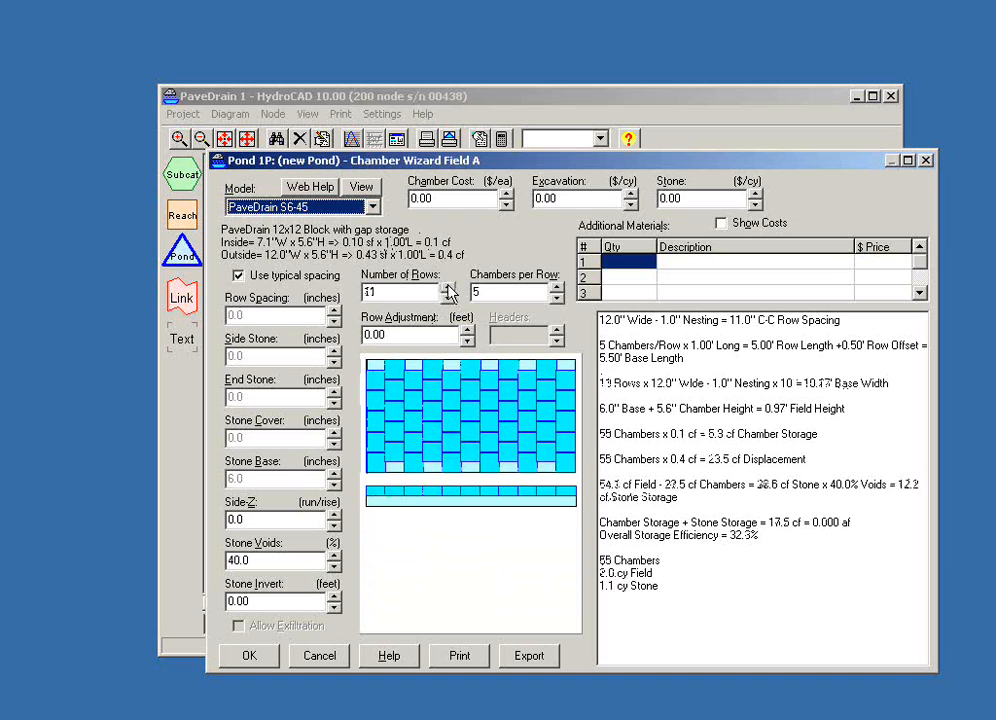
left_click(557, 287)
left_click(557, 287)
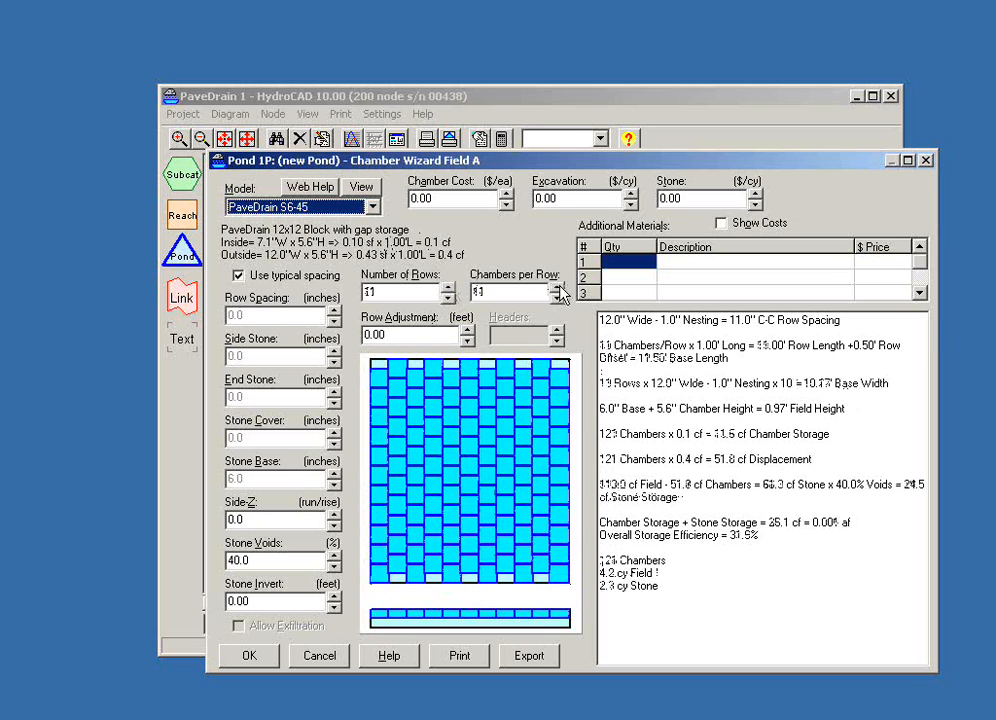
- Enlarge the chamber field to 19 rows with 18 chambers per row
left_click(557, 287)
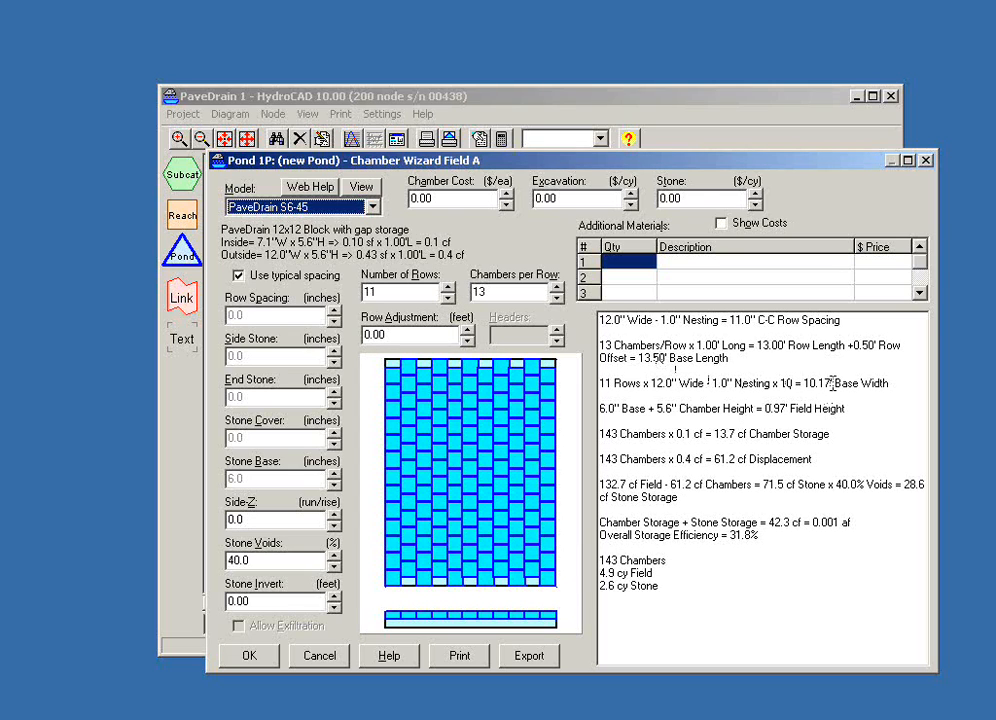
left_click(447, 287)
left_click(447, 287)
left_click(447, 287)
left_click(447, 287)
left_click(447, 287)
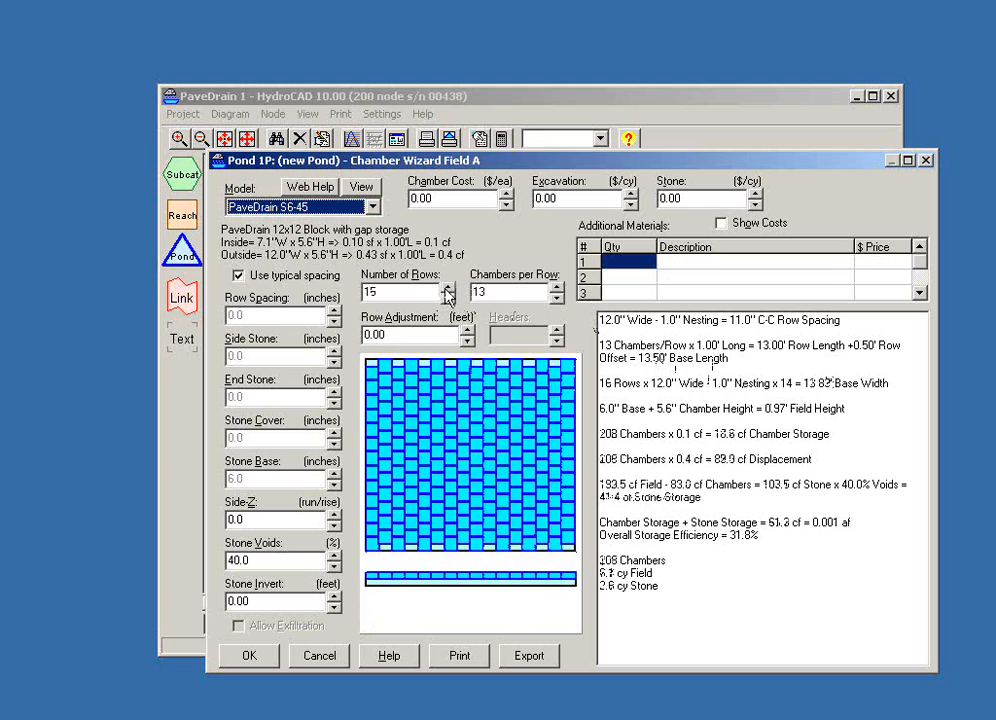
left_click(557, 287)
left_click(557, 287)
left_click(557, 287)
left_click(557, 287)
left_click(557, 287)
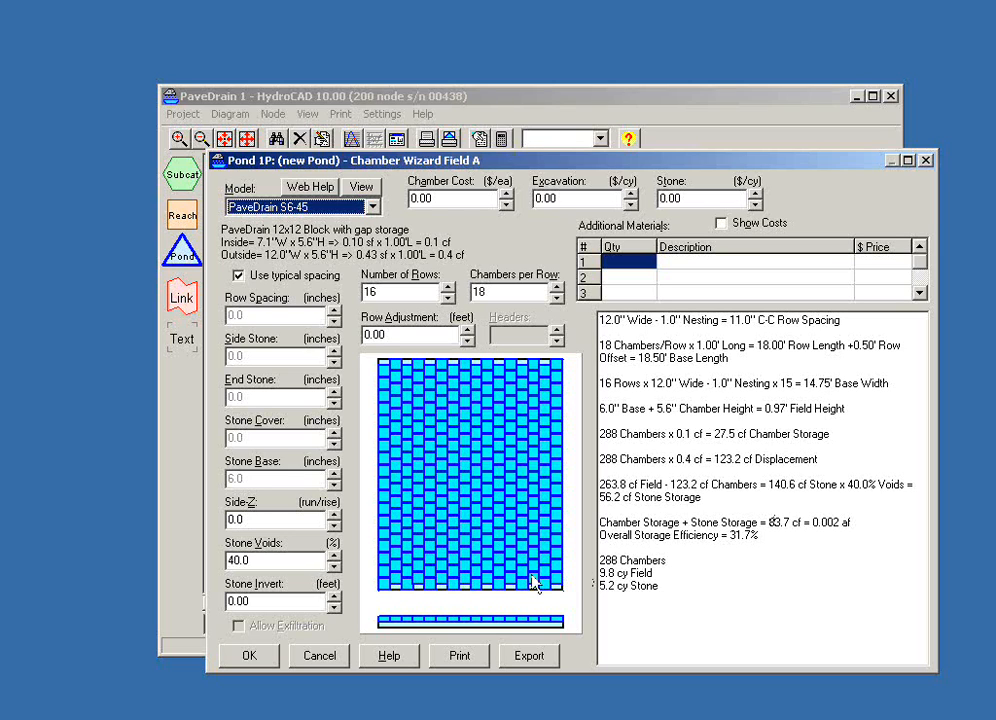
left_click(447, 287)
left_click(447, 287)
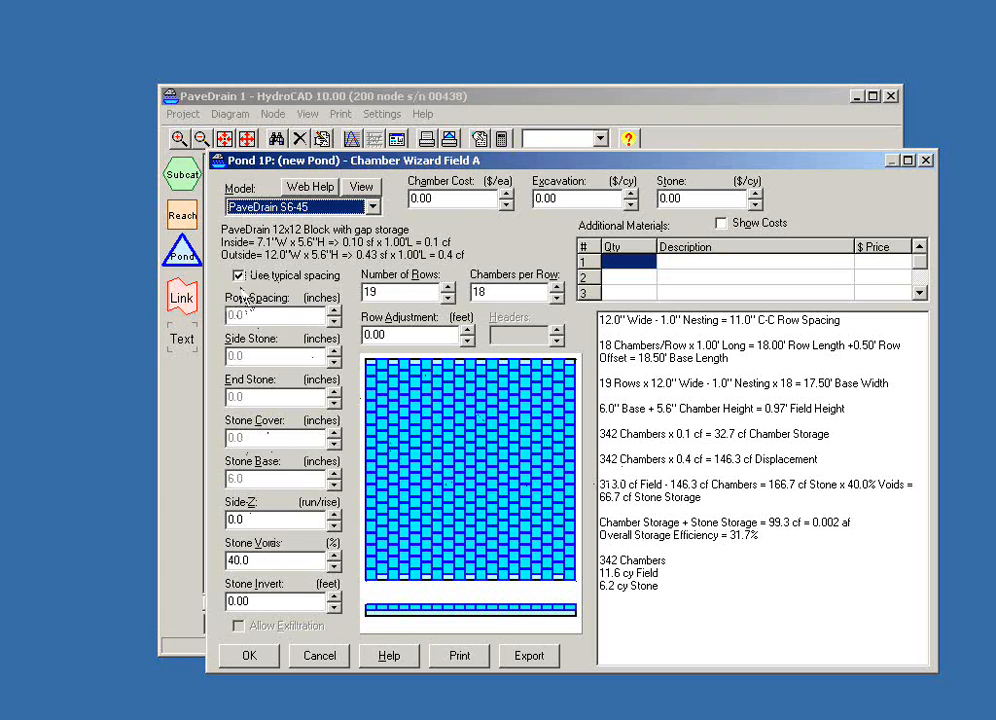
- Turn off typical spacing and set the stone base below the chambers to 12.0 inches
left_click(238, 277)
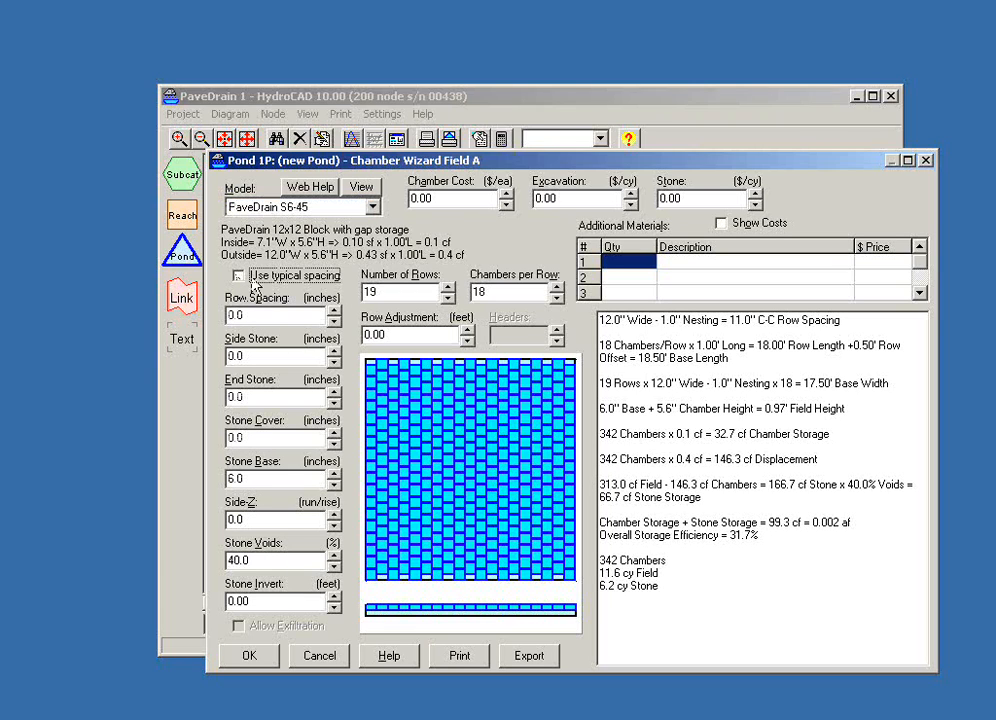
left_click(333, 474)
left_click(333, 474)
left_click(333, 474)
left_click(333, 474)
left_click(333, 474)
left_click(333, 474)
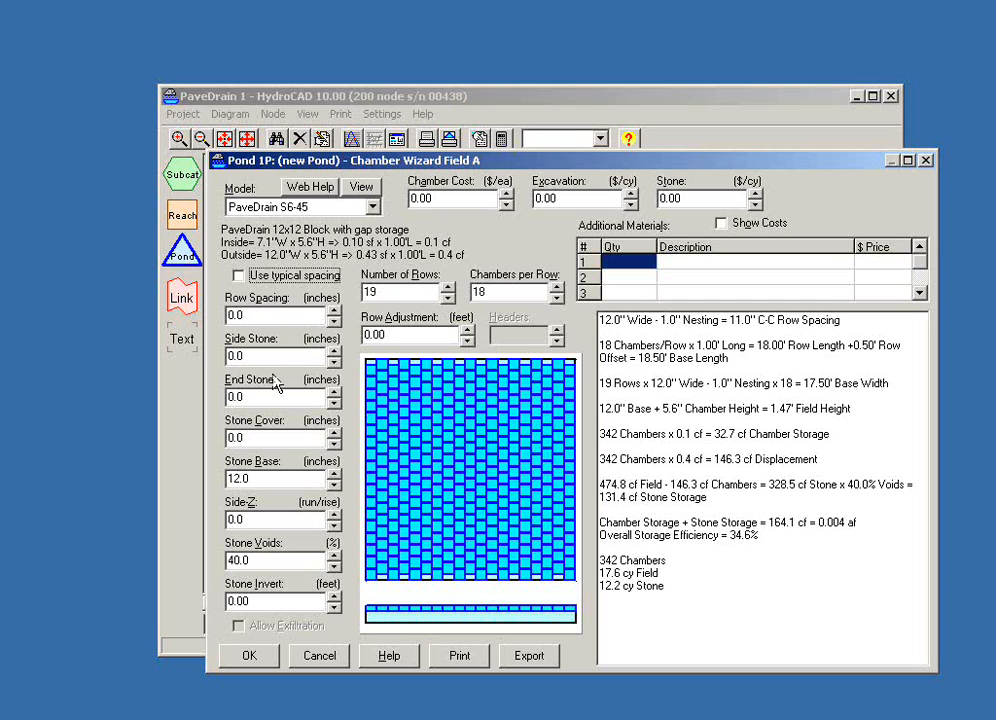
- Set the chamber field's stone invert to 100 feet
left_click_drag(258, 602, 221, 612)
type("100")
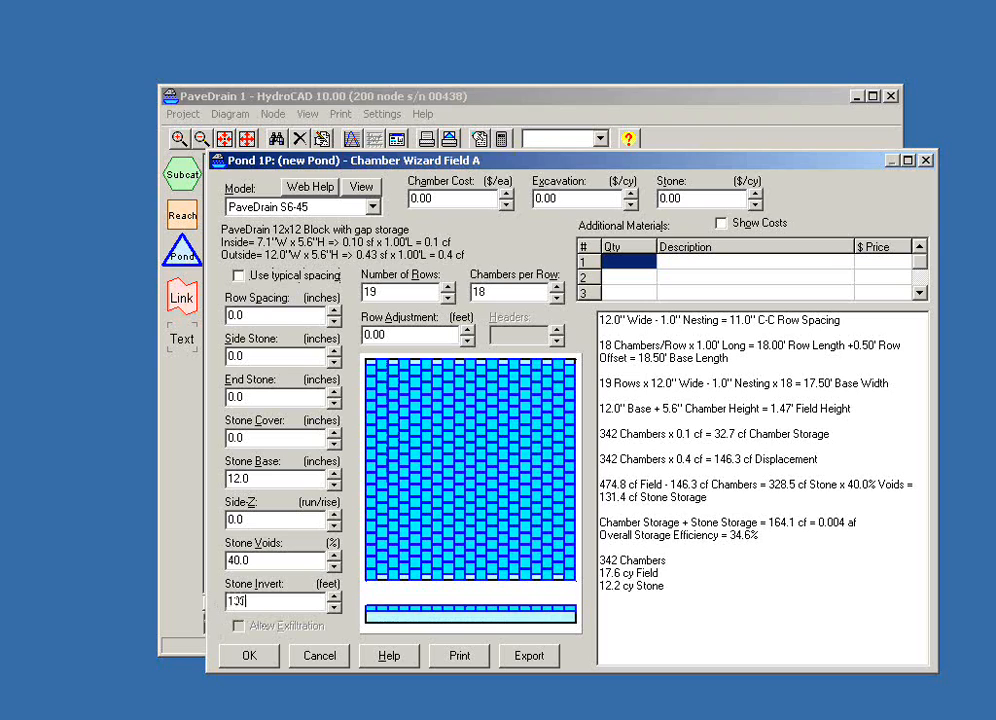
key("Tab")
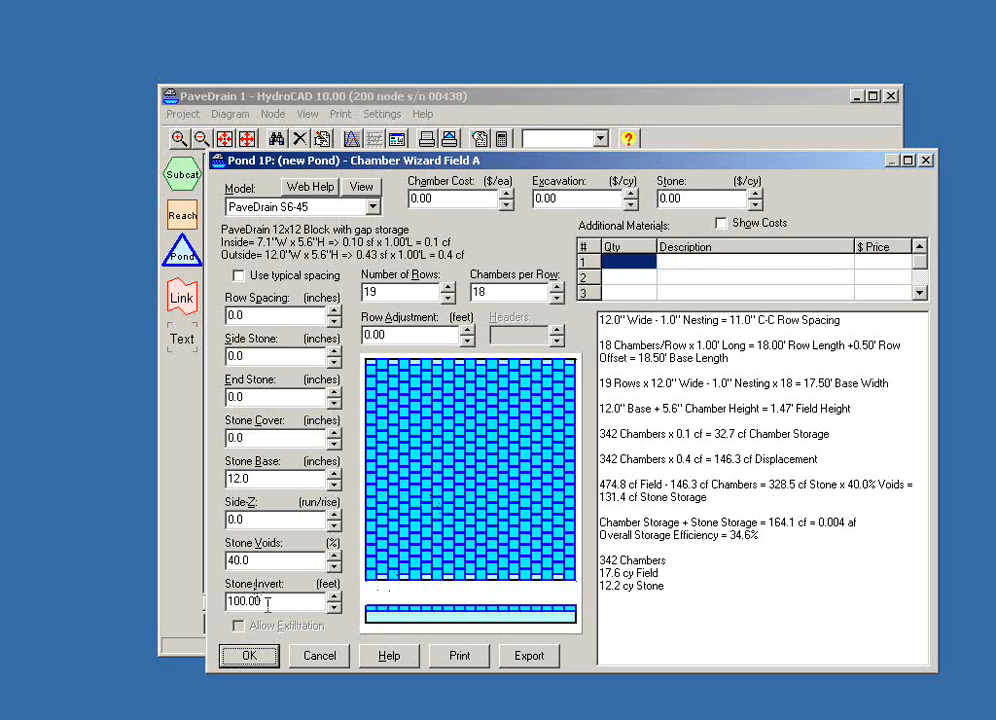
left_click(452, 198)
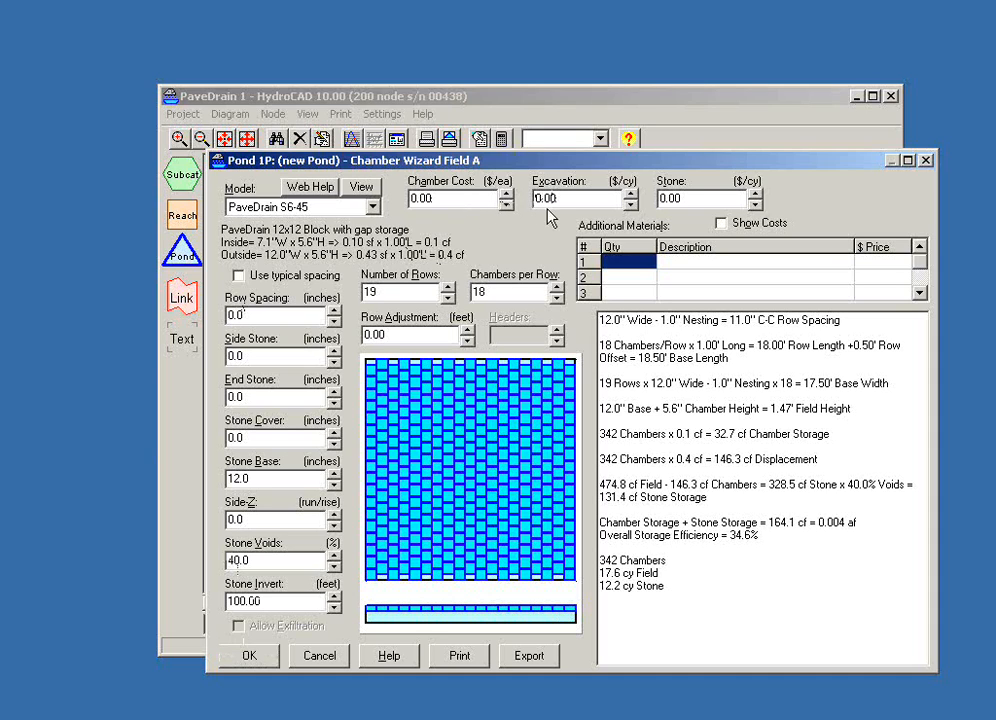
left_click(576, 198)
left_click(650, 198)
left_click_drag(585, 164, 605, 165)
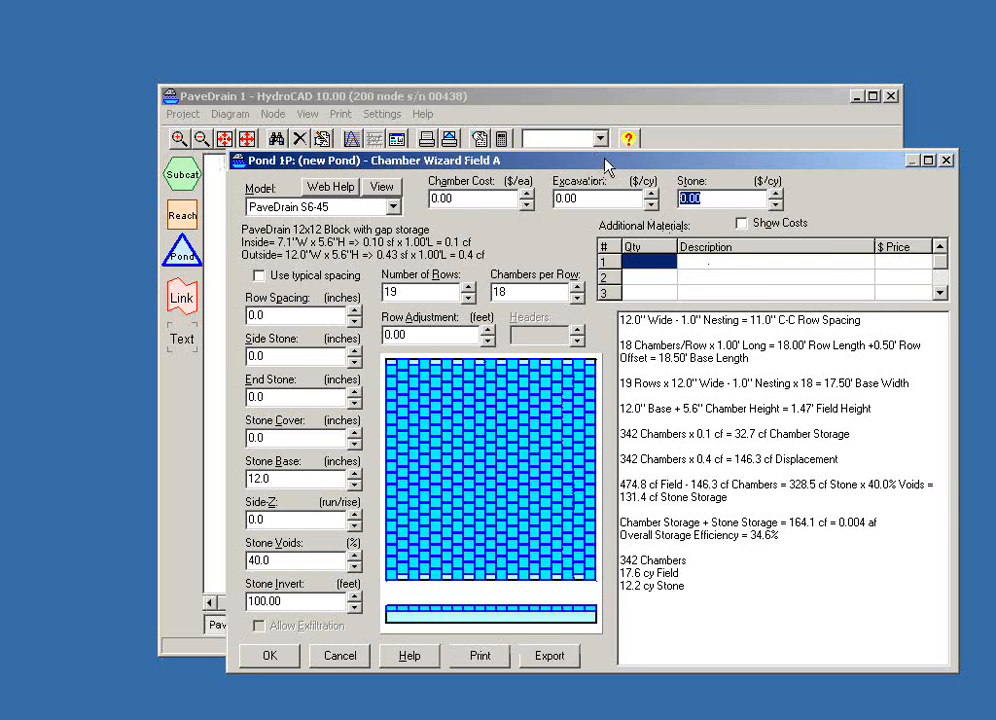
- Accept the chamber field design and save the storage definition of Pond 1P
left_click(264, 655)
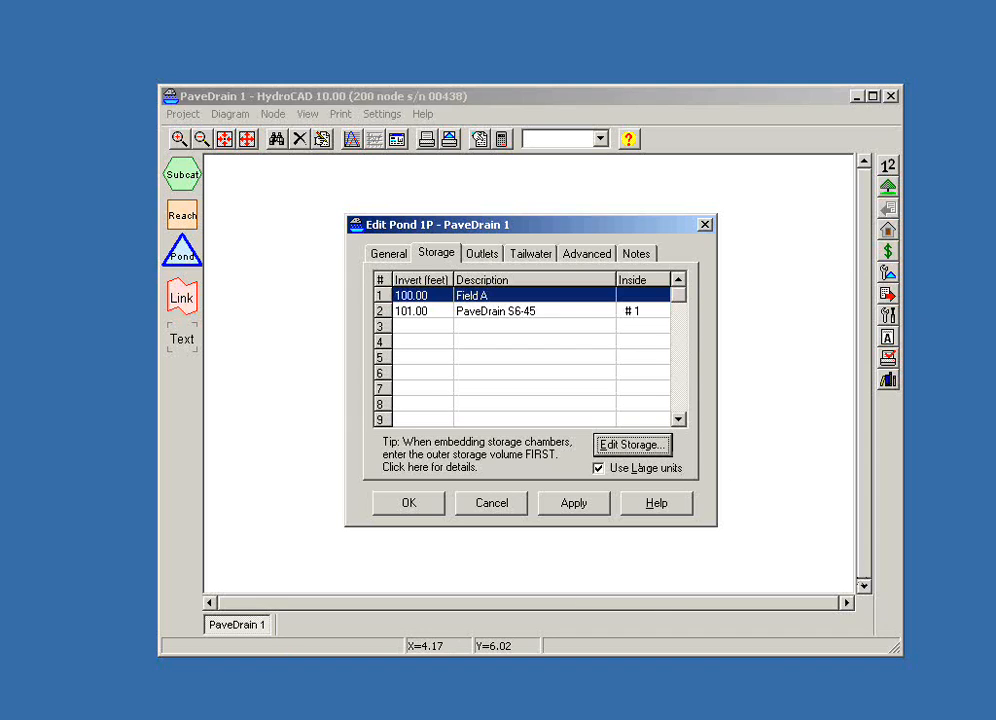
left_click(639, 451)
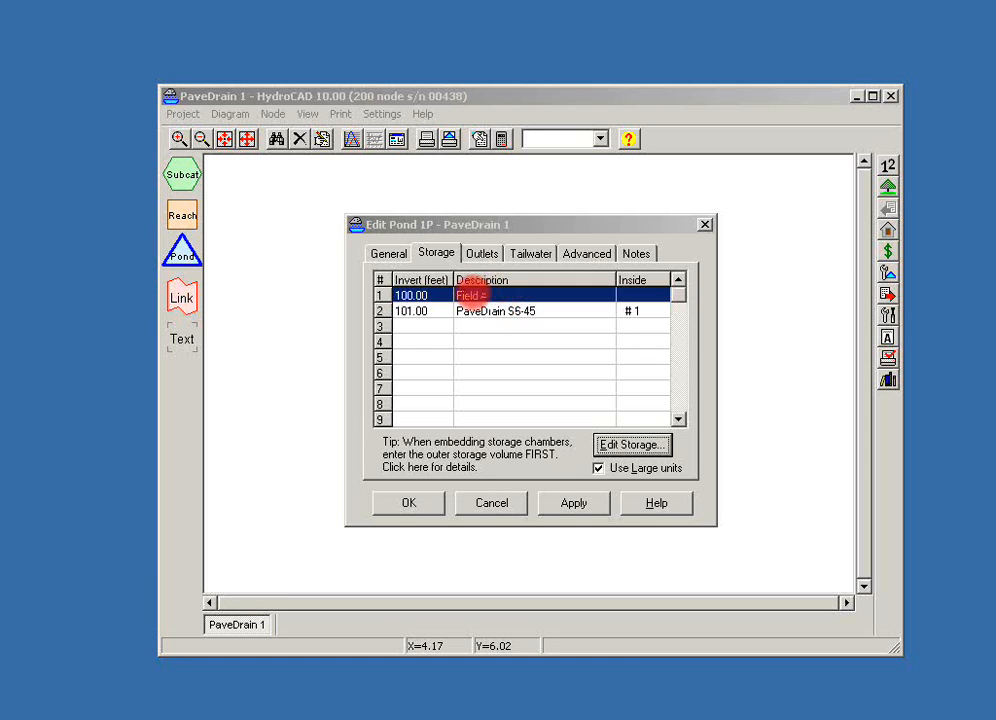
type("A")
left_click(410, 504)
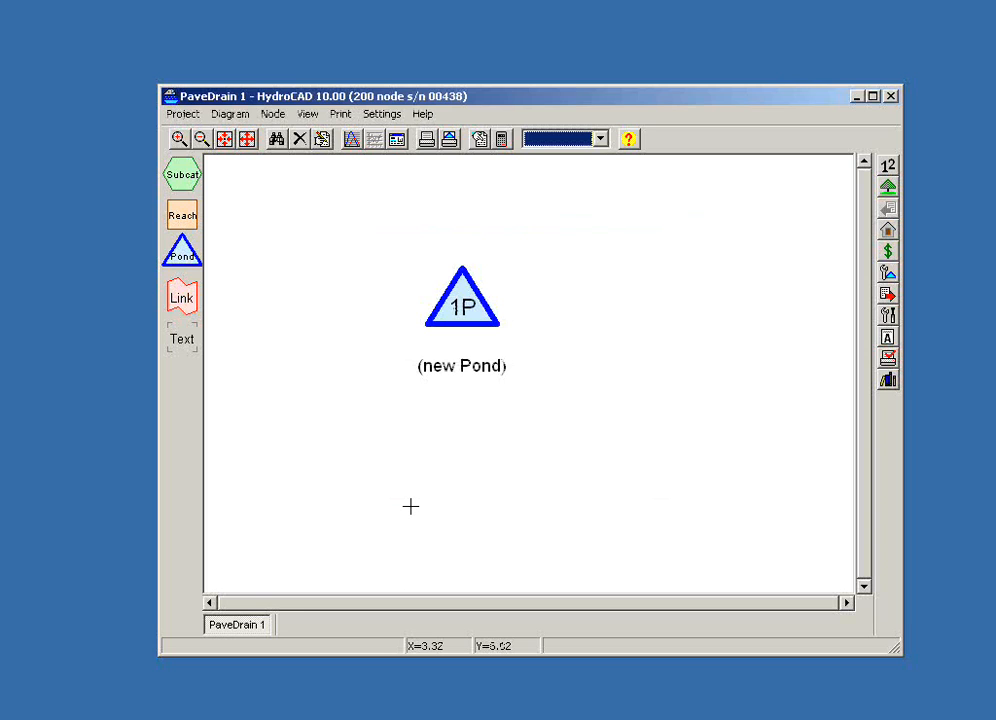
- Open the Pond 1P report, enlarge its window, and review the Chamber Wizard A details and the storage summary
double_click(462, 302)
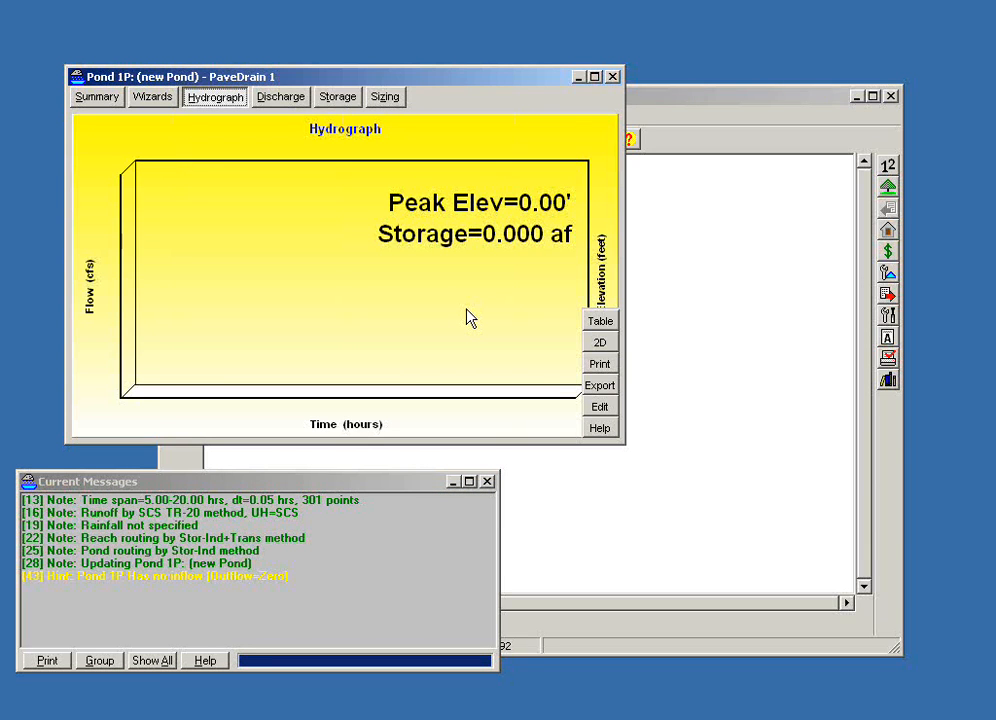
left_click(674, 98)
left_click(550, 80)
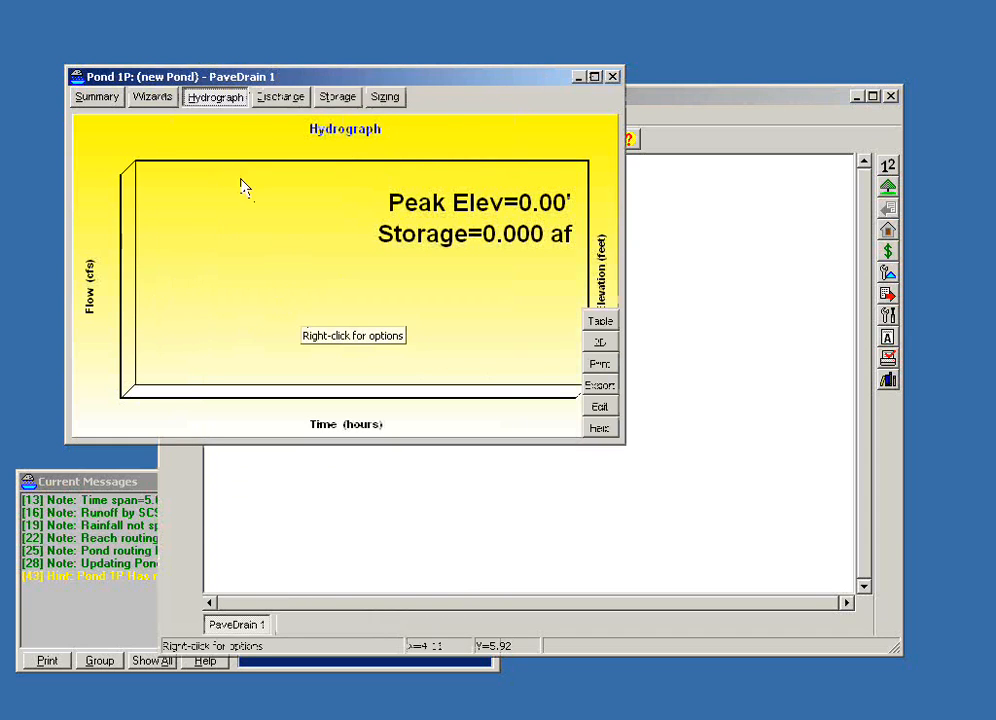
left_click(150, 100)
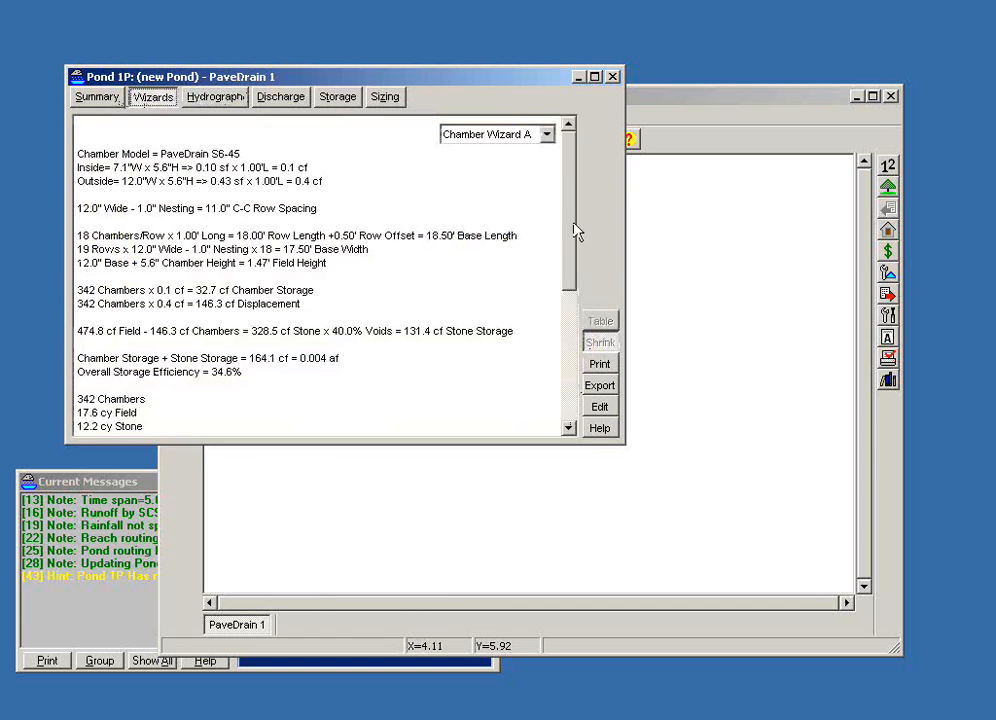
left_click_drag(624, 442, 845, 684)
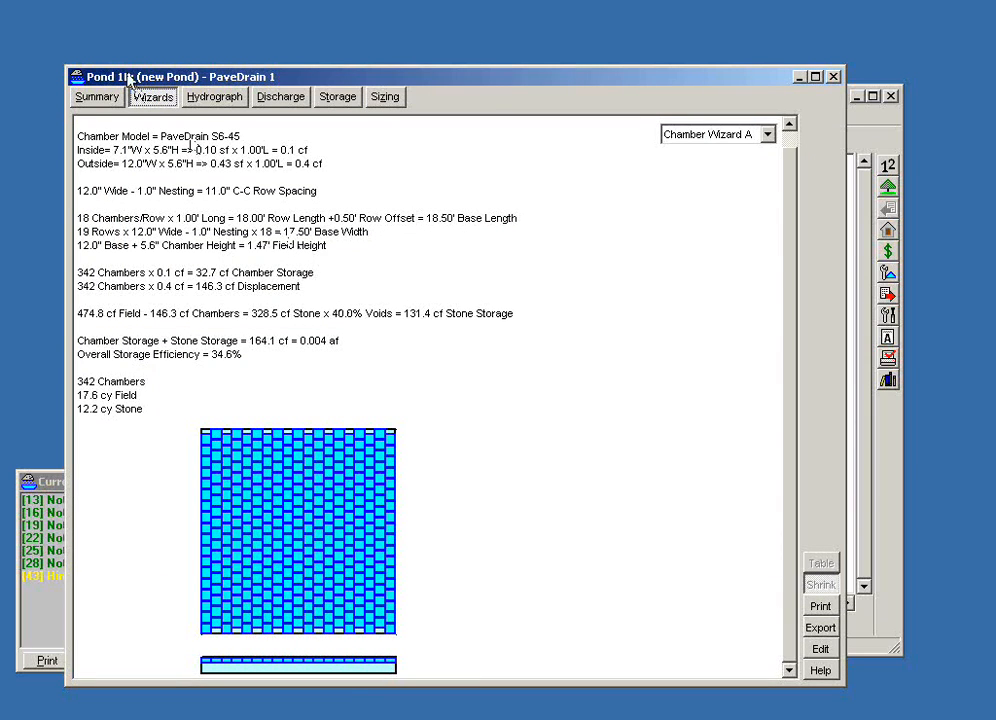
left_click(108, 104)
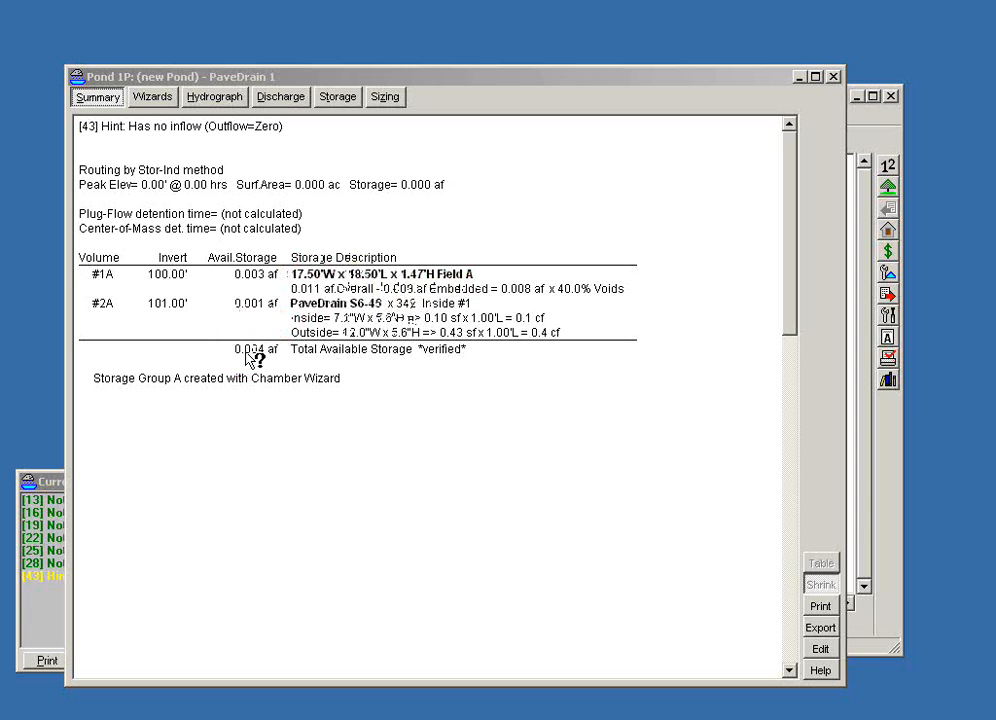
- Edit the storage settings of Pond 1P to stop using large units, and save the change
left_click(816, 650)
left_click_drag(448, 228, 569, 250)
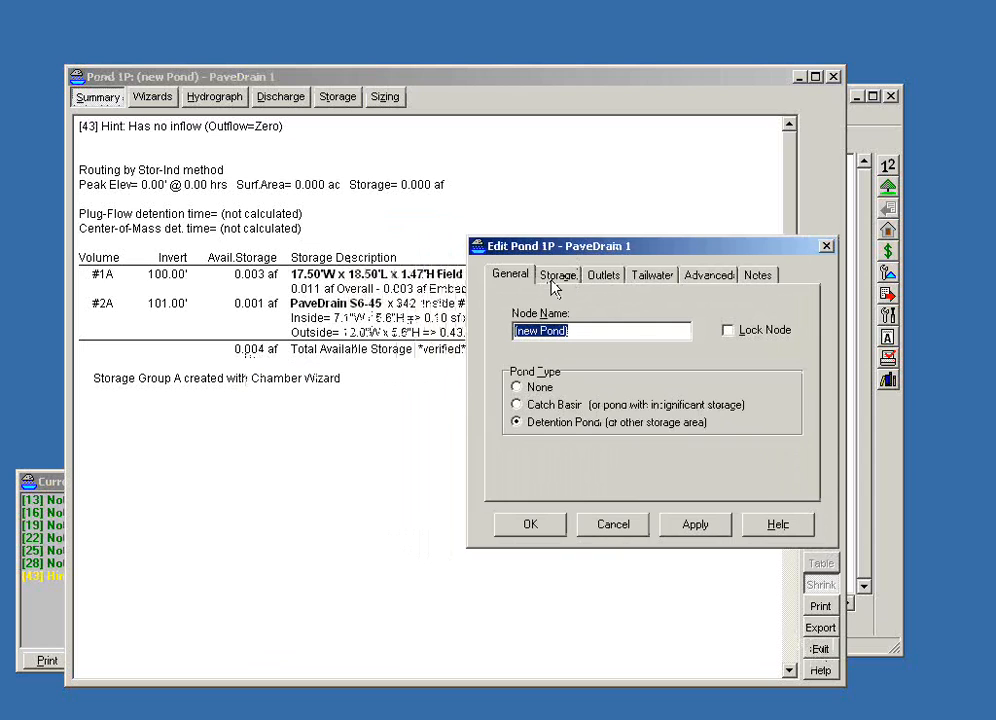
left_click(556, 280)
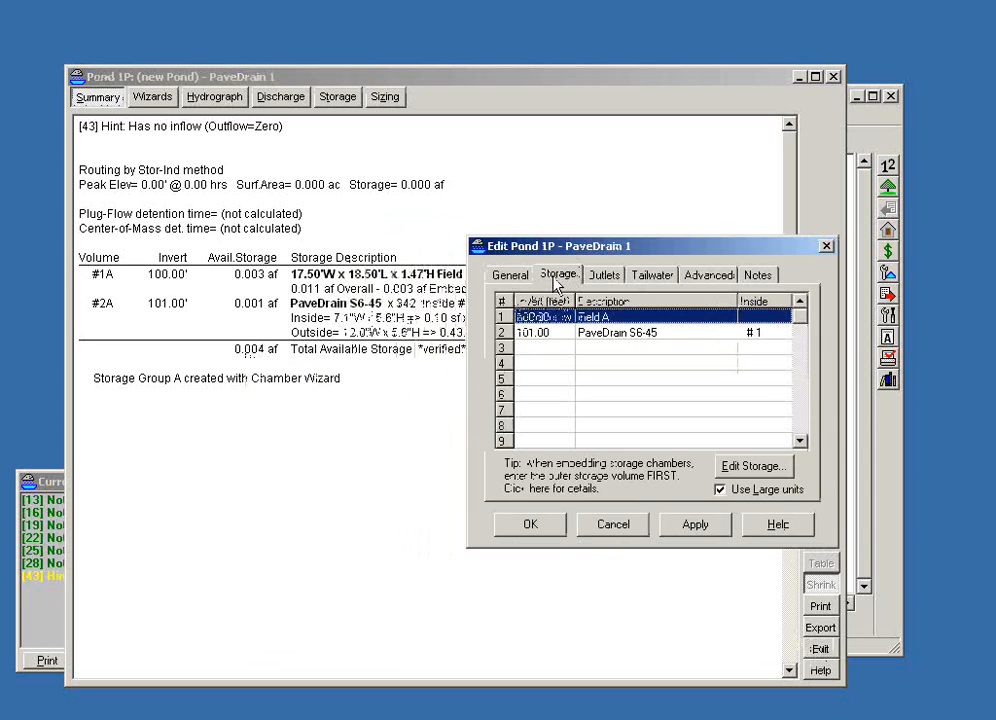
left_click(721, 492)
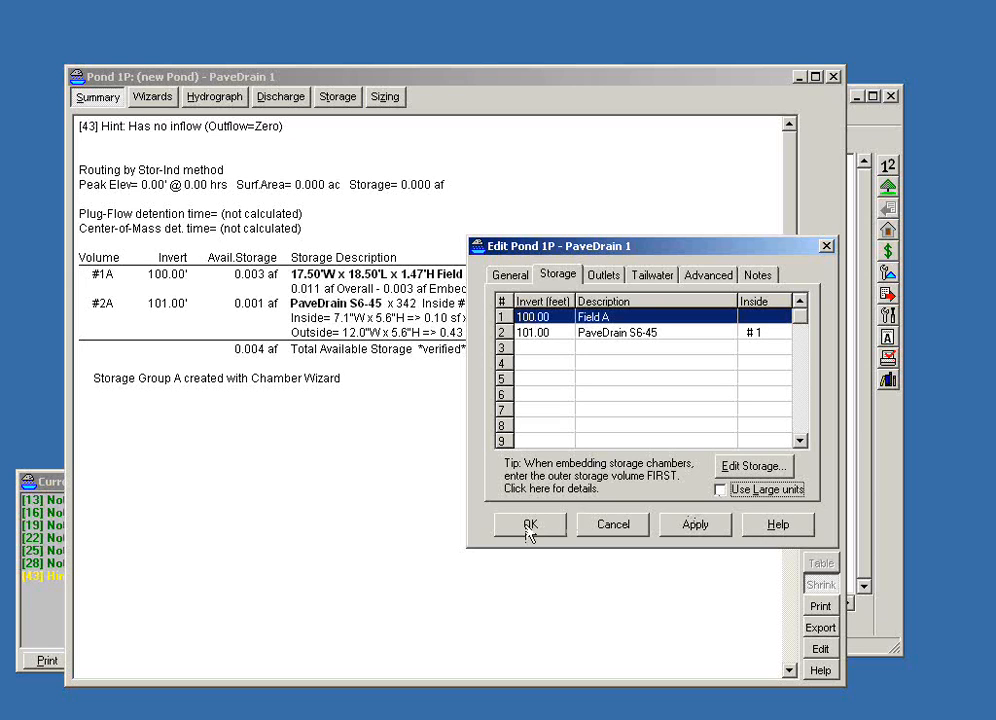
left_click(529, 525)
key("shift+F1")
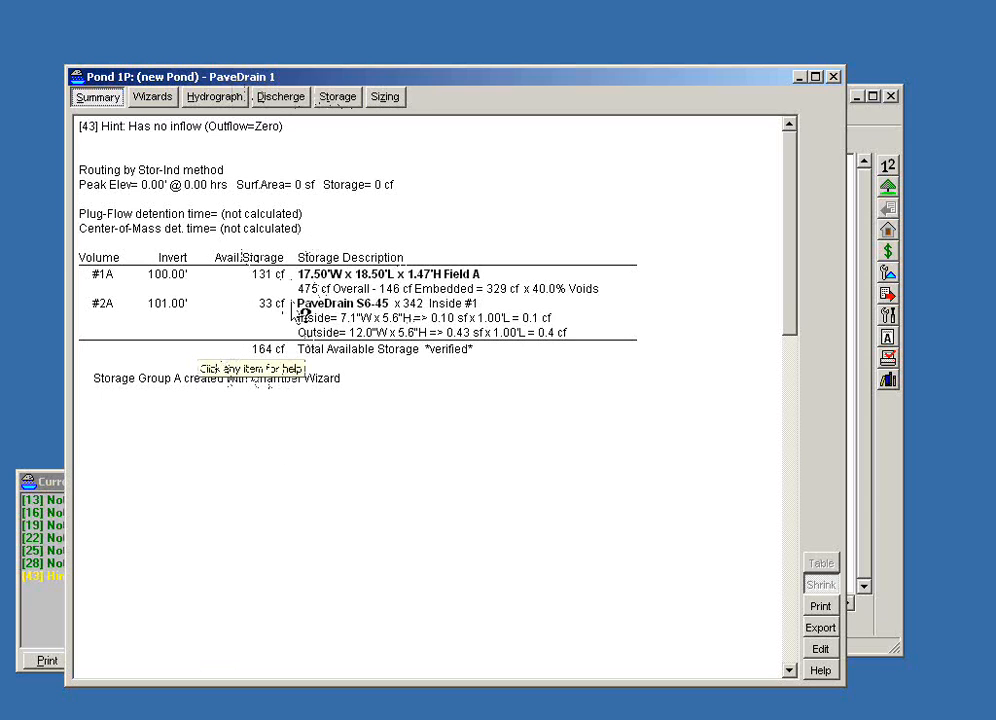
- Display the stage-area-storage curve of Pond 1P as a 2D graph
left_click(340, 104)
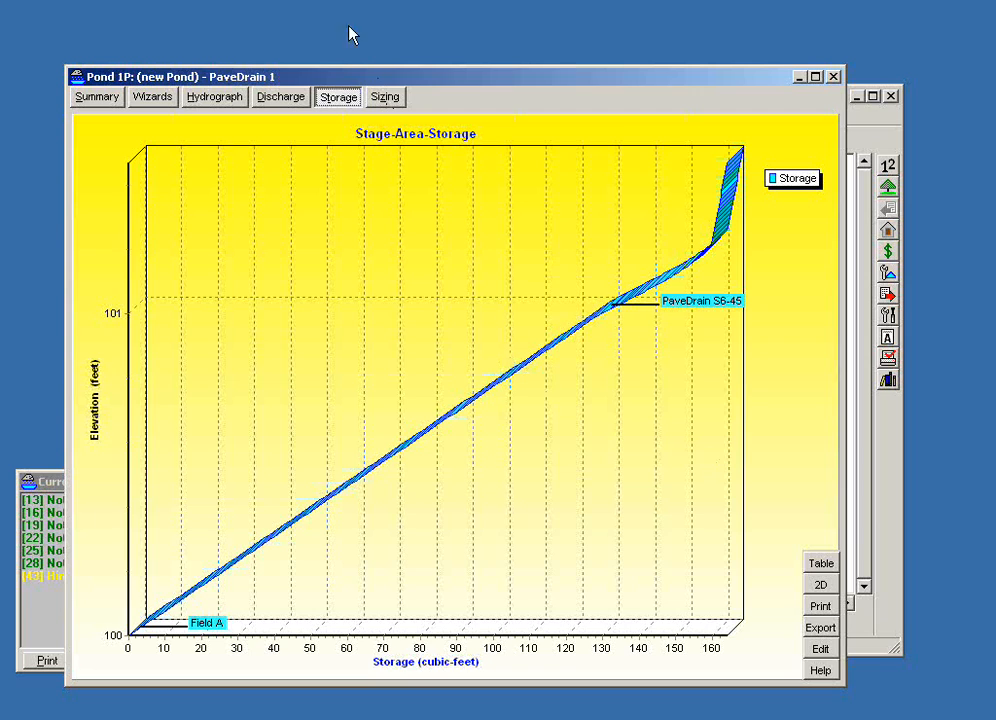
left_click(821, 586)
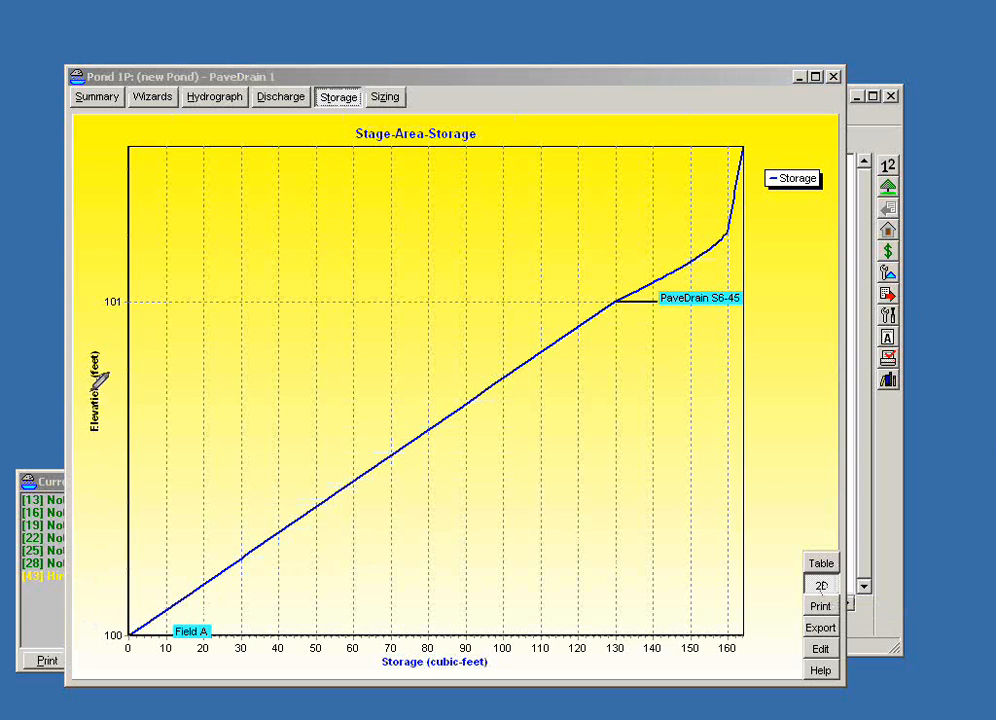
mouse_move(84, 396)
left_mouse_down()
mouse_move(89, 338)
mouse_move(116, 382)
mouse_move(72, 397)
left_mouse_up()
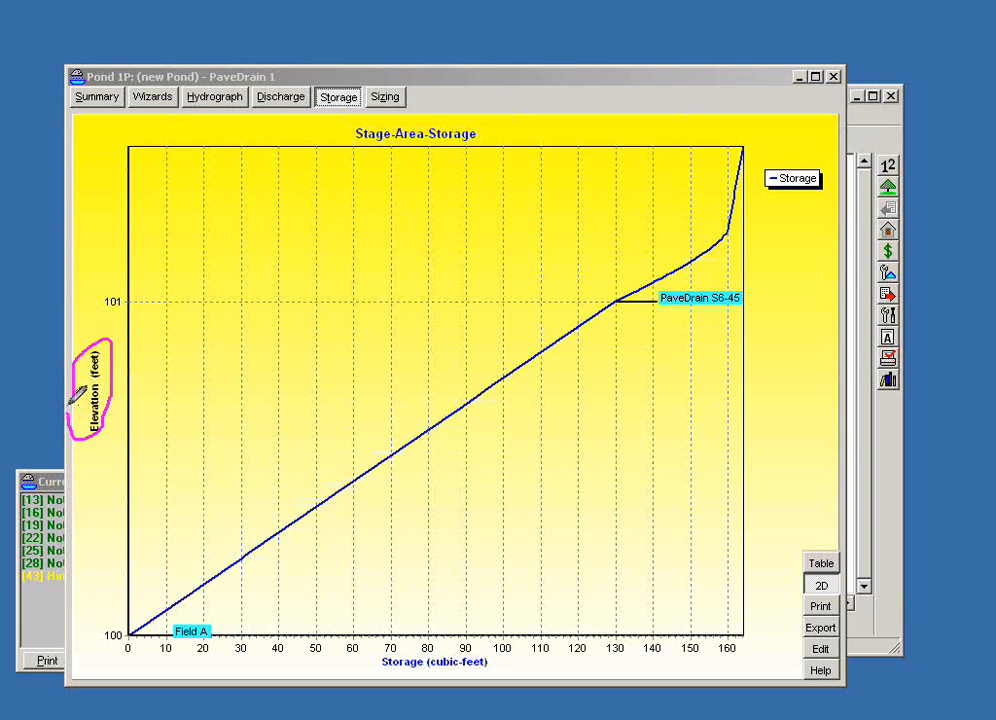
mouse_move(96, 634)
left_mouse_down()
mouse_move(117, 630)
mouse_move(101, 628)
left_mouse_up()
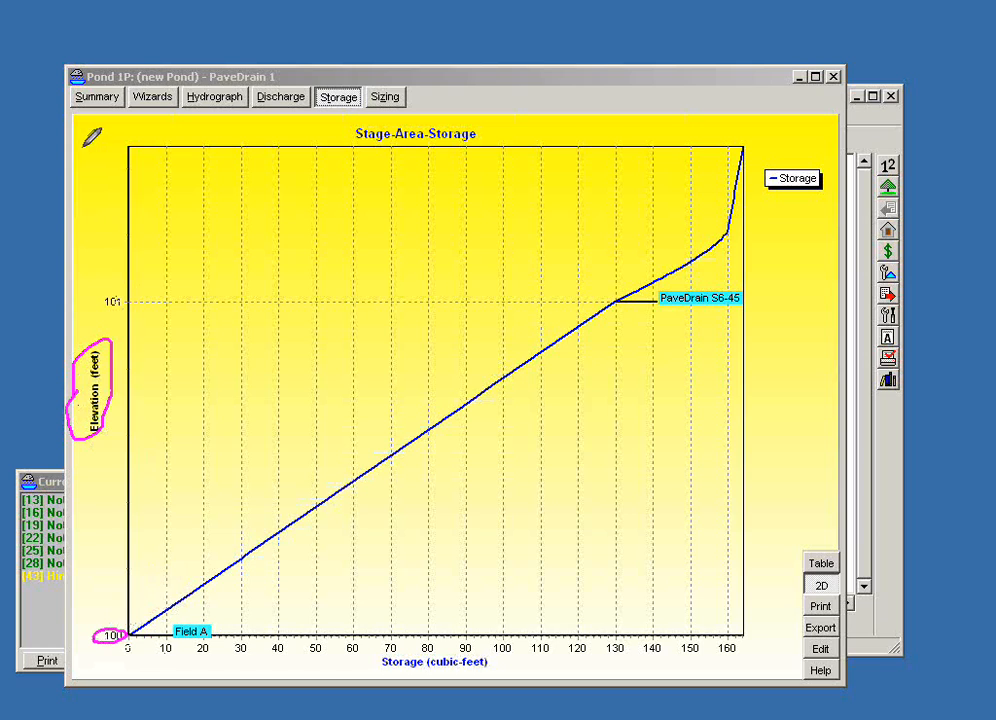
left_click_drag(82, 147, 118, 147)
mouse_move(121, 610)
left_mouse_down()
mouse_move(124, 311)
mouse_move(141, 322)
left_mouse_up()
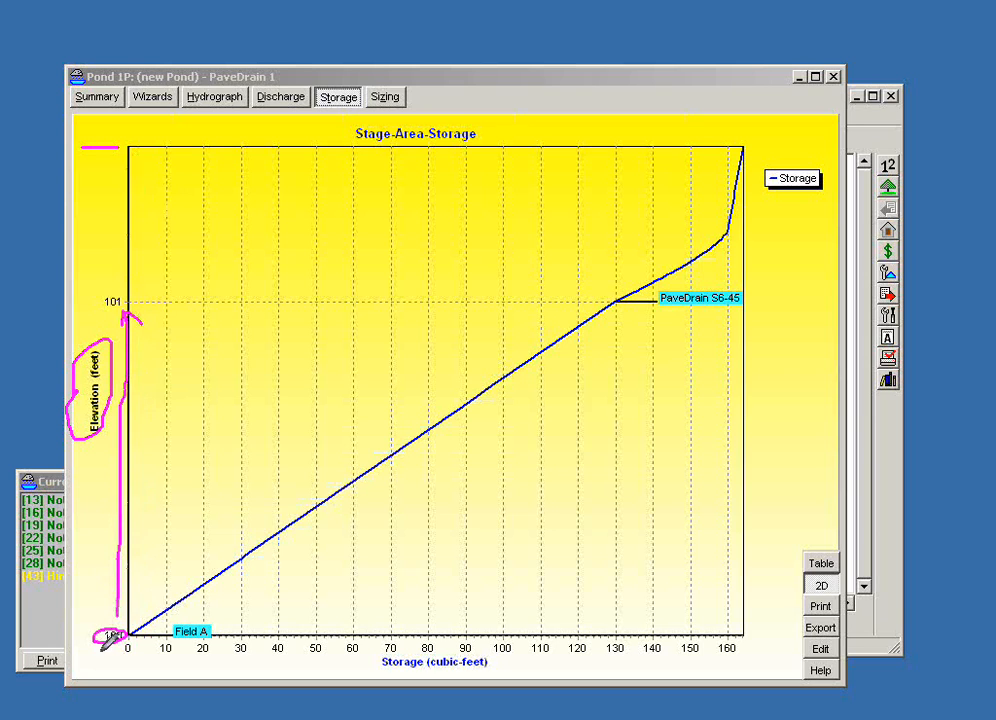
mouse_move(106, 603)
left_mouse_down()
mouse_move(117, 620)
mouse_move(147, 606)
left_mouse_up()
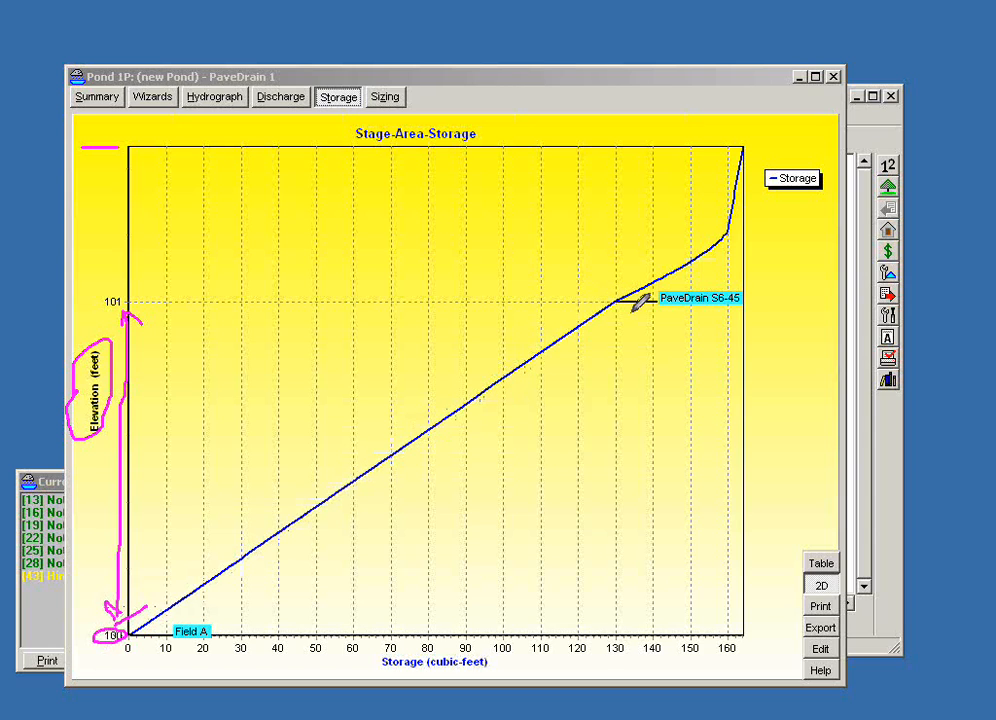
mouse_move(725, 284)
left_mouse_down()
mouse_move(748, 298)
mouse_move(662, 292)
mouse_move(679, 281)
left_mouse_up()
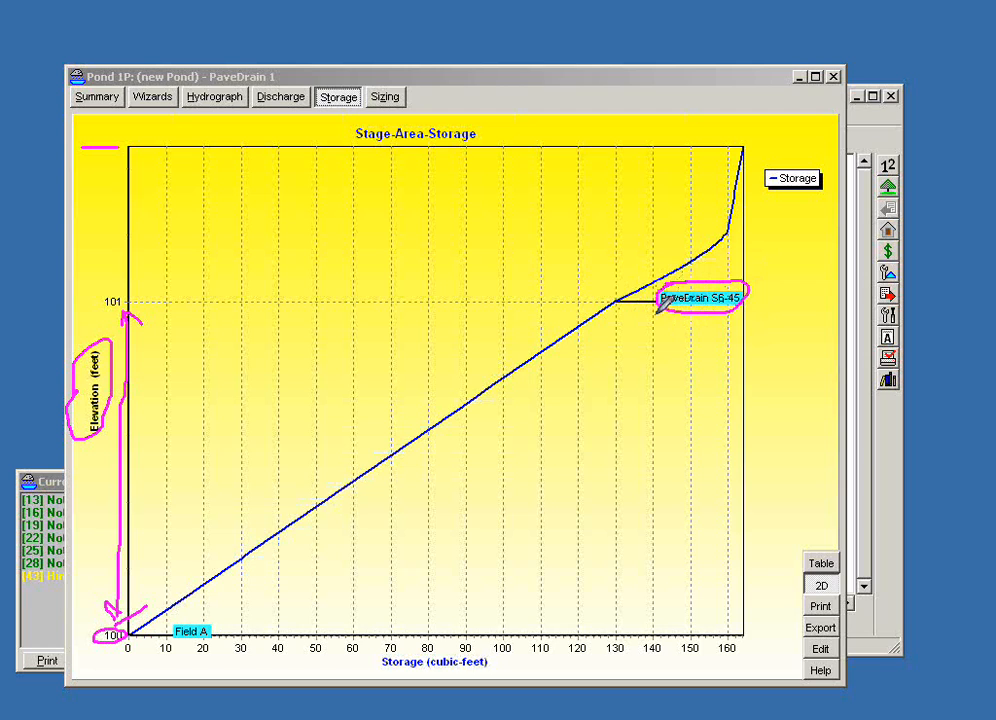
mouse_move(602, 302)
left_mouse_down()
mouse_move(634, 292)
mouse_move(625, 295)
left_mouse_up()
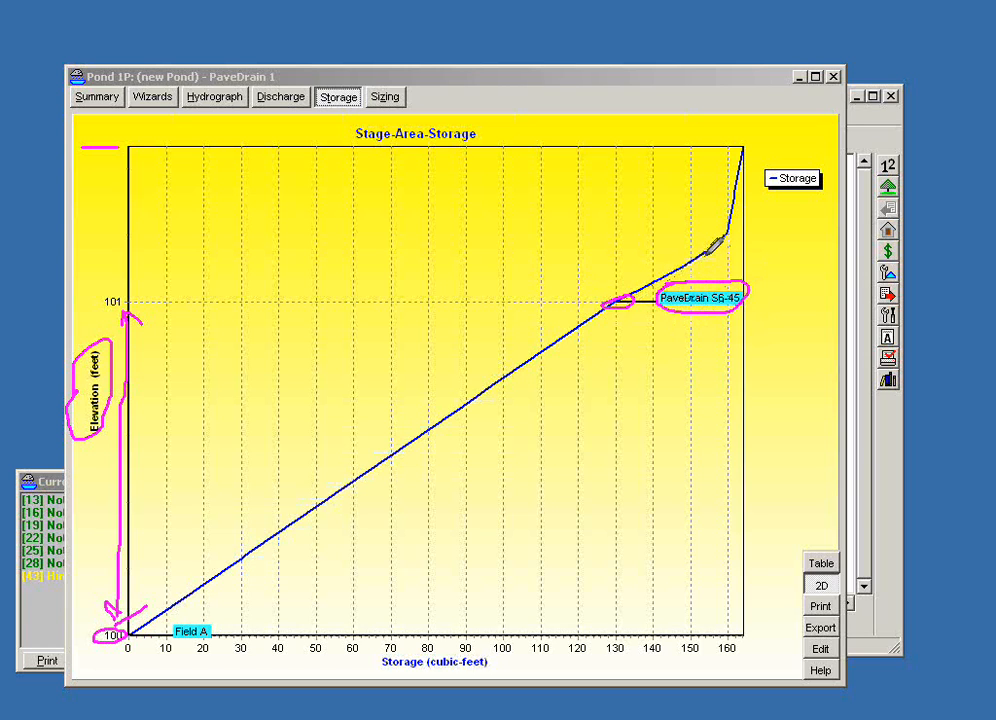
key("Escape")
- Examine the storage curve around the PaveDrain S6-45 invert up close, restore the full graph, and close the report
left_click_drag(503, 153, 757, 382)
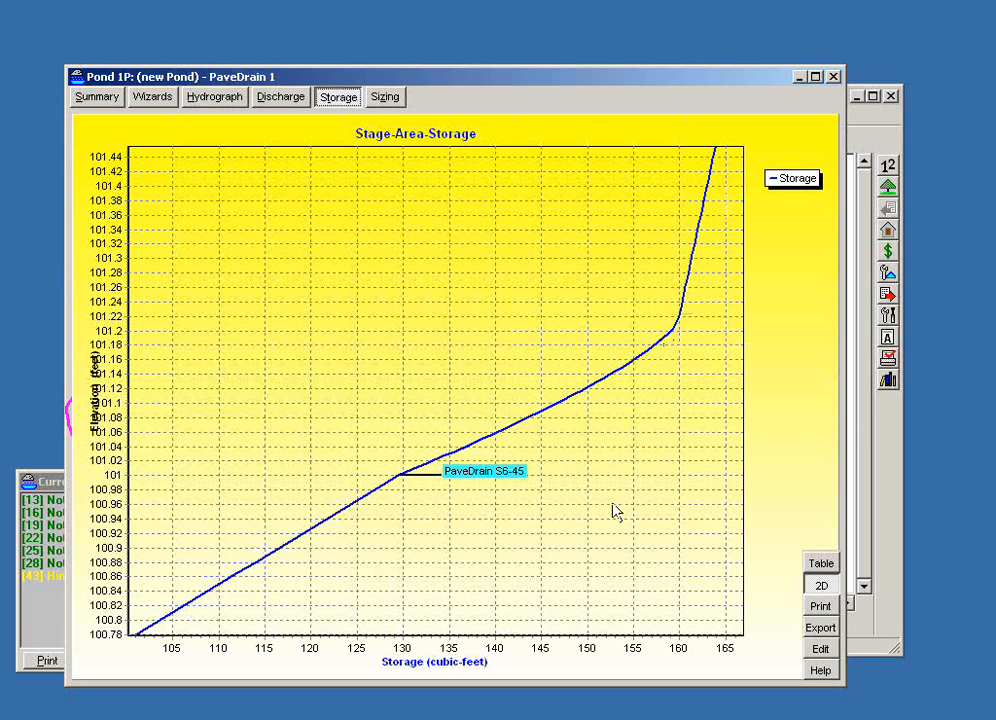
left_click_drag(611, 501, 466, 407)
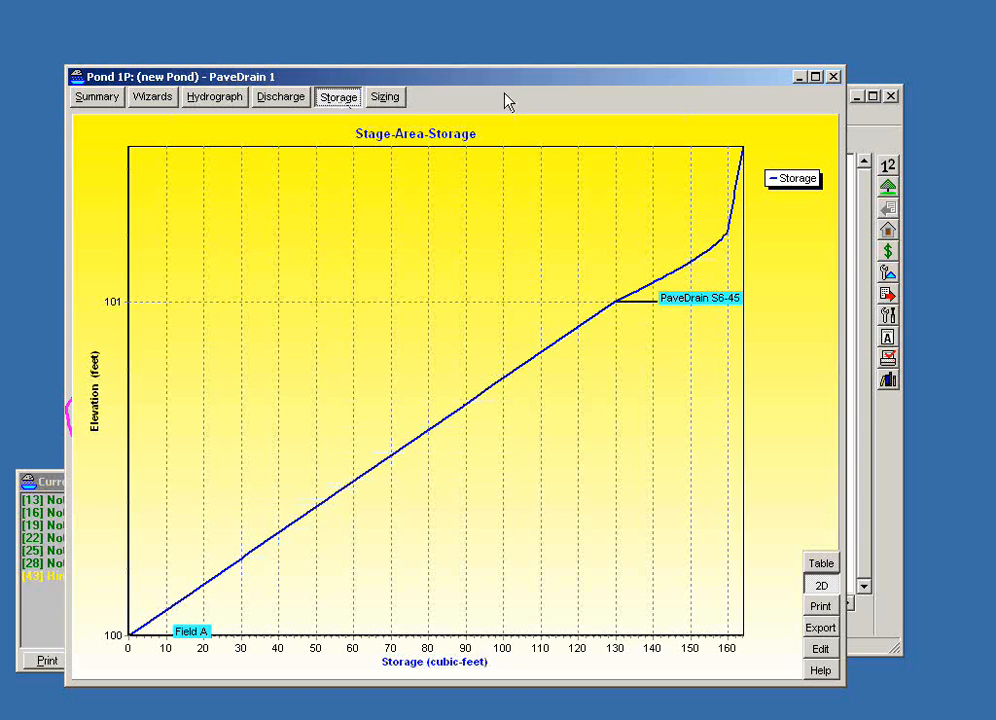
left_click(833, 77)
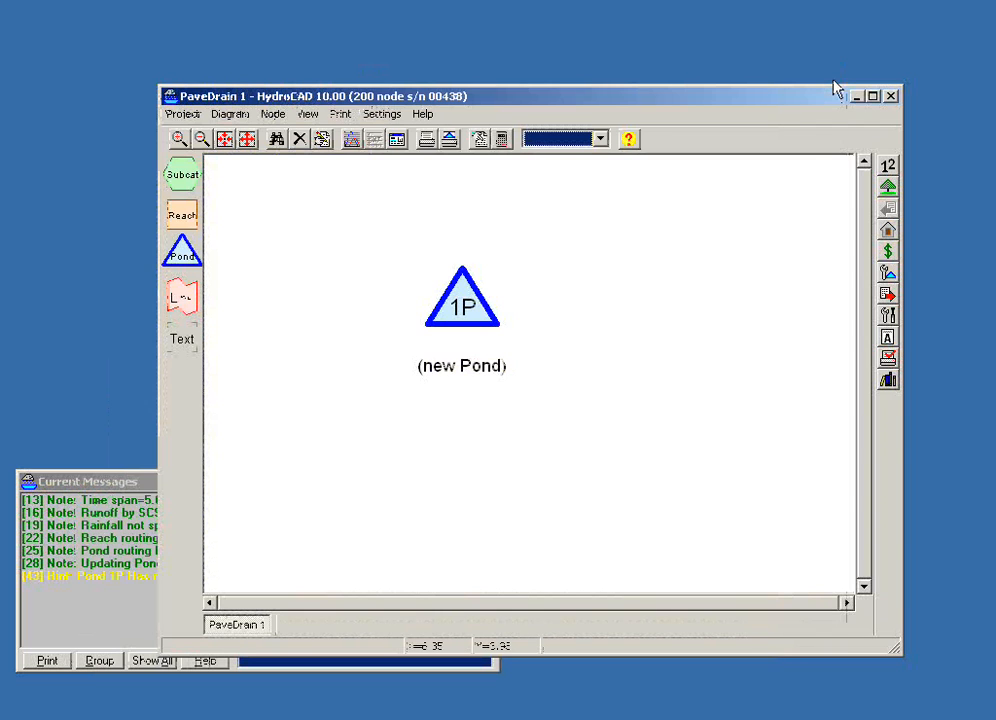
- Open the Chamber Wizard for Pond 1P's storage, review the PaveDrain S6-45 field layout, and accept it without changes
right_click(474, 322)
left_click(484, 327)
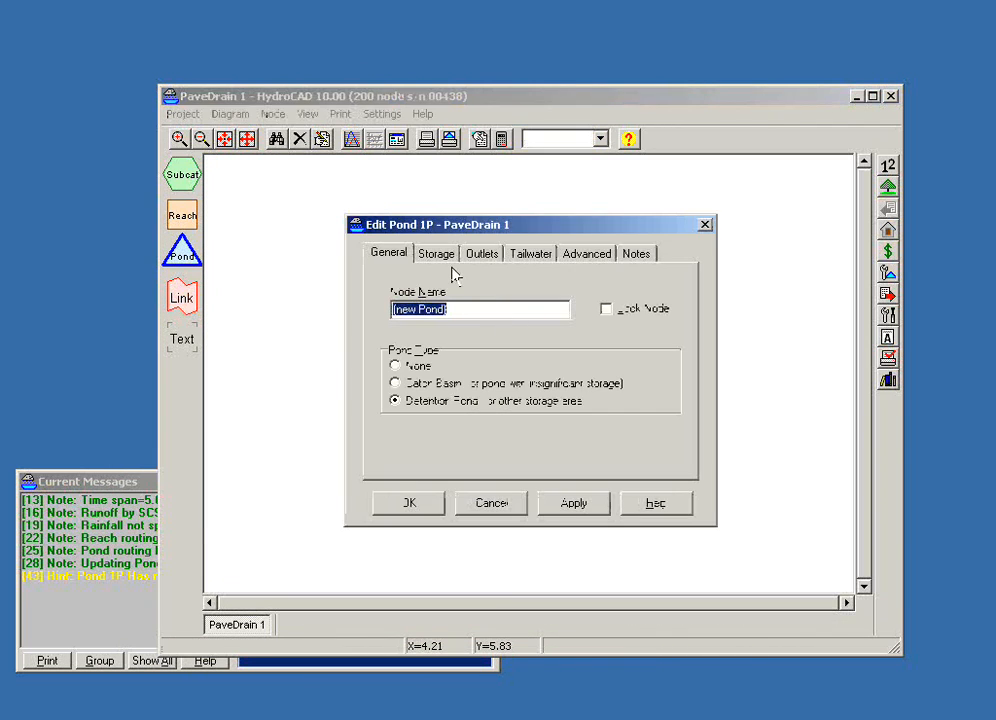
left_click(445, 260)
double_click(497, 315)
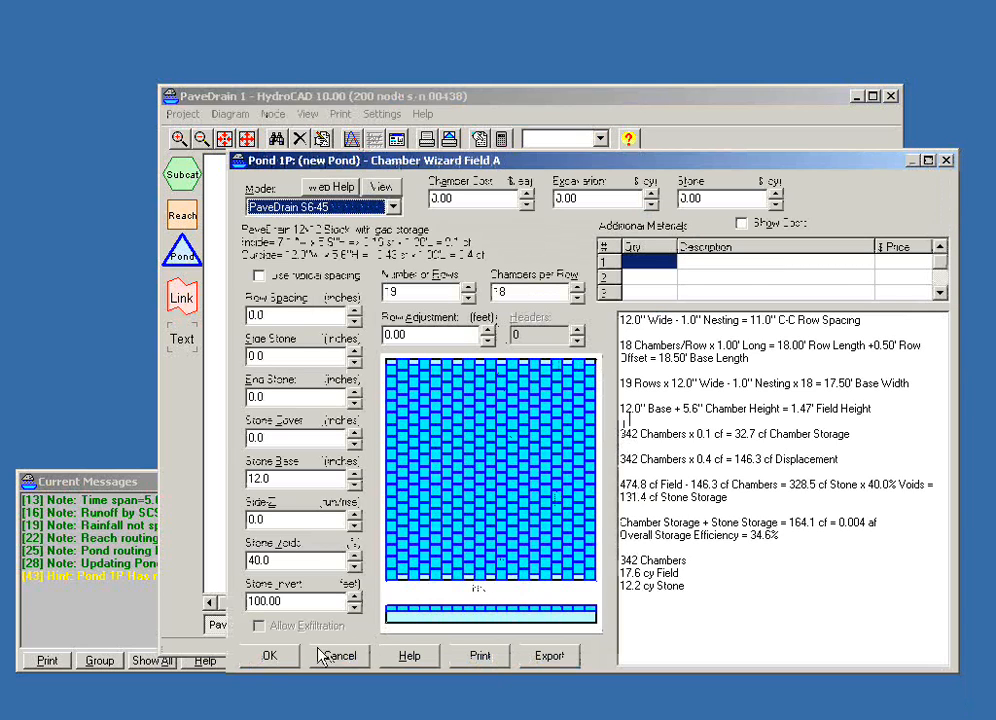
left_click(268, 656)
left_click(412, 504)
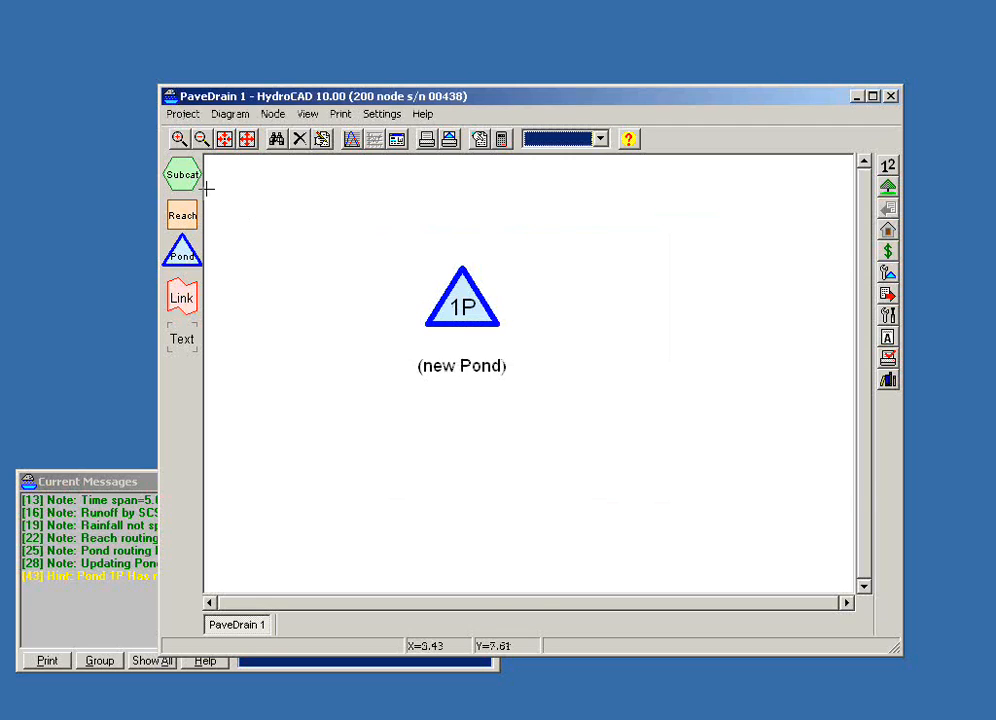
- Move Pond 1P slightly down and to the right in the diagram and name the node PaveDrain
left_click_drag(467, 309, 514, 343)
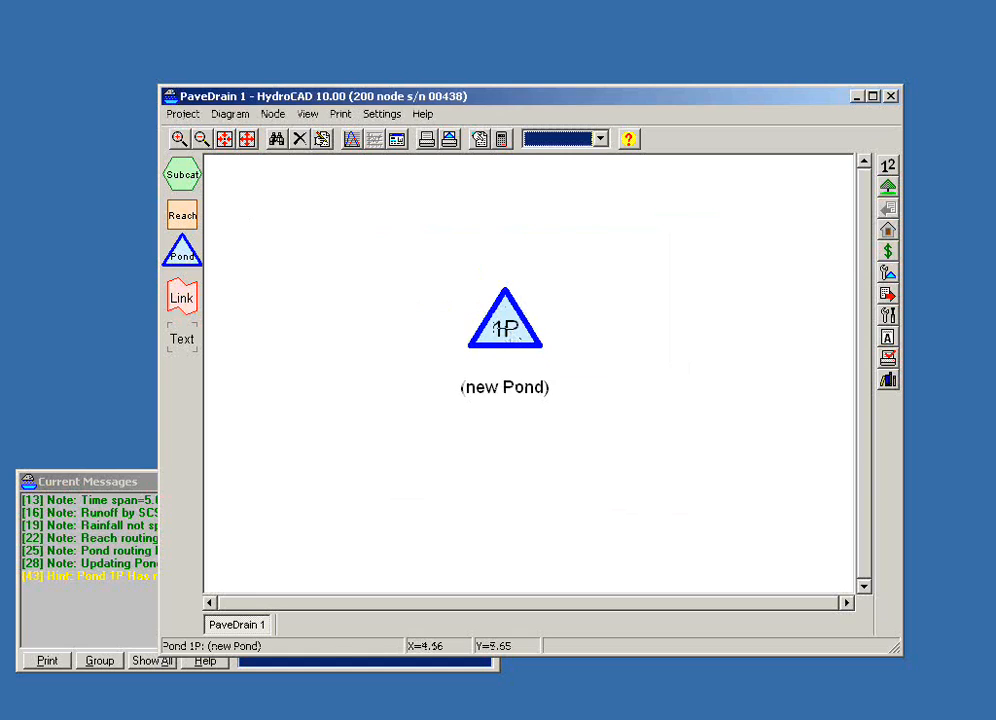
right_click(515, 341)
left_click(528, 342)
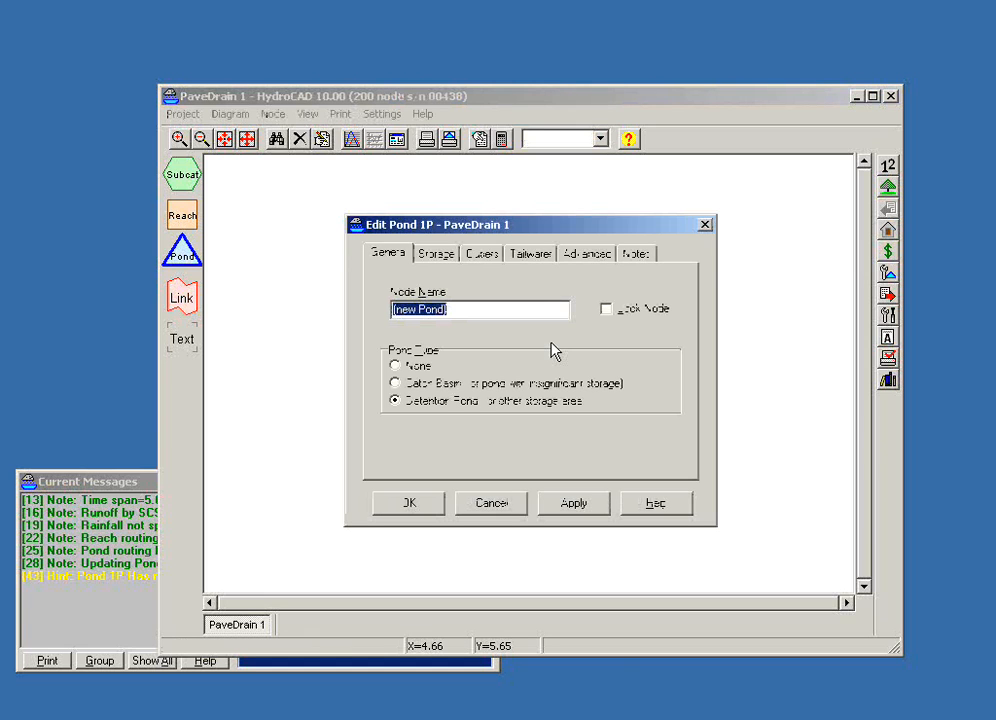
type("plaveDrai")
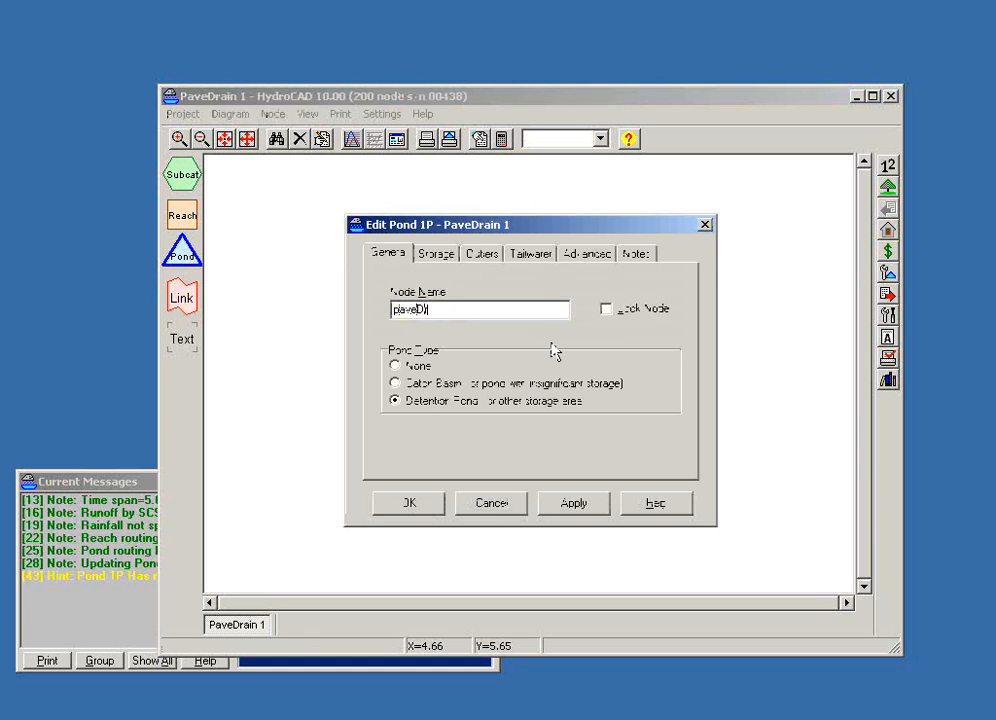
type("n")
key("Home")
type("P")
key("Delete")
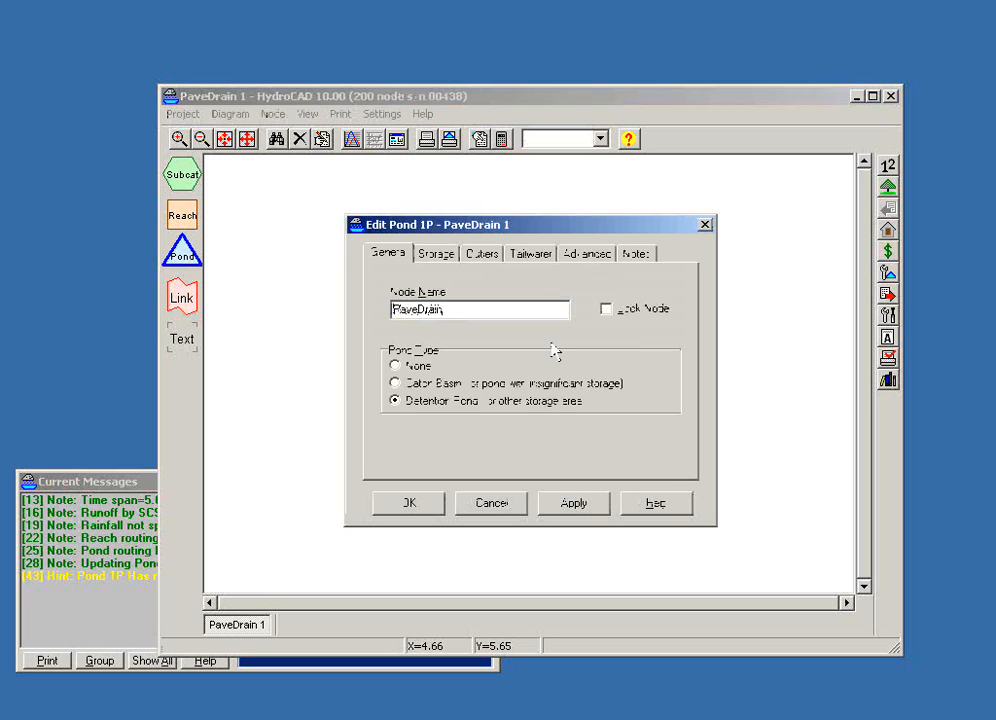
left_click(385, 503)
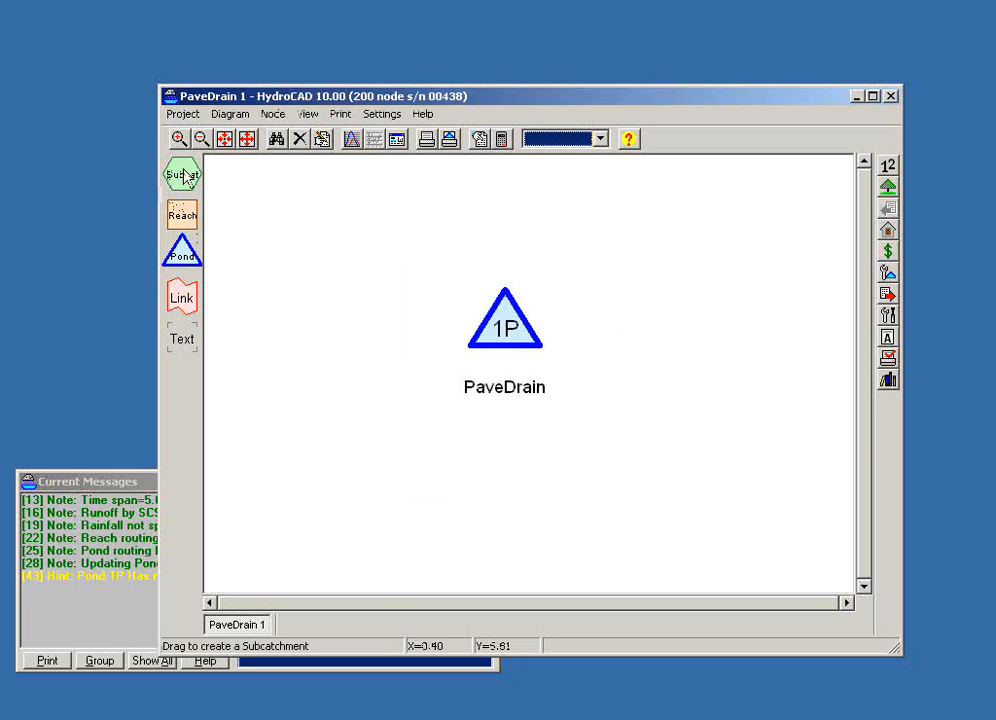
- Add a subcatchment to the upper left of the PaveDrain pond and route its outflow to the pond
left_click_drag(182, 174, 372, 215)
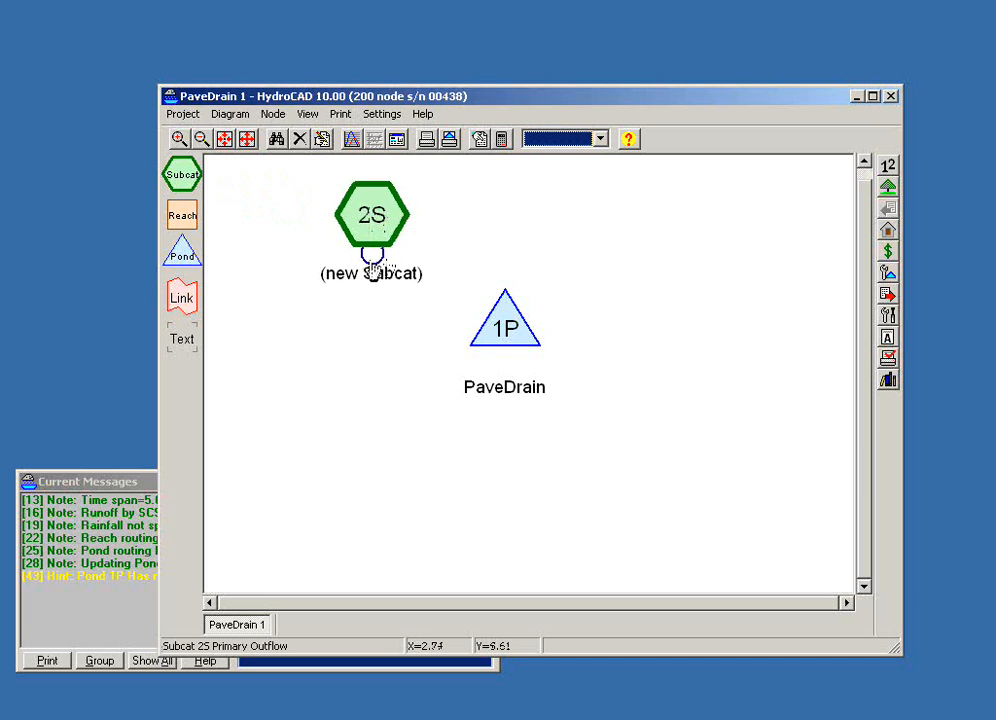
left_click_drag(375, 272, 490, 318)
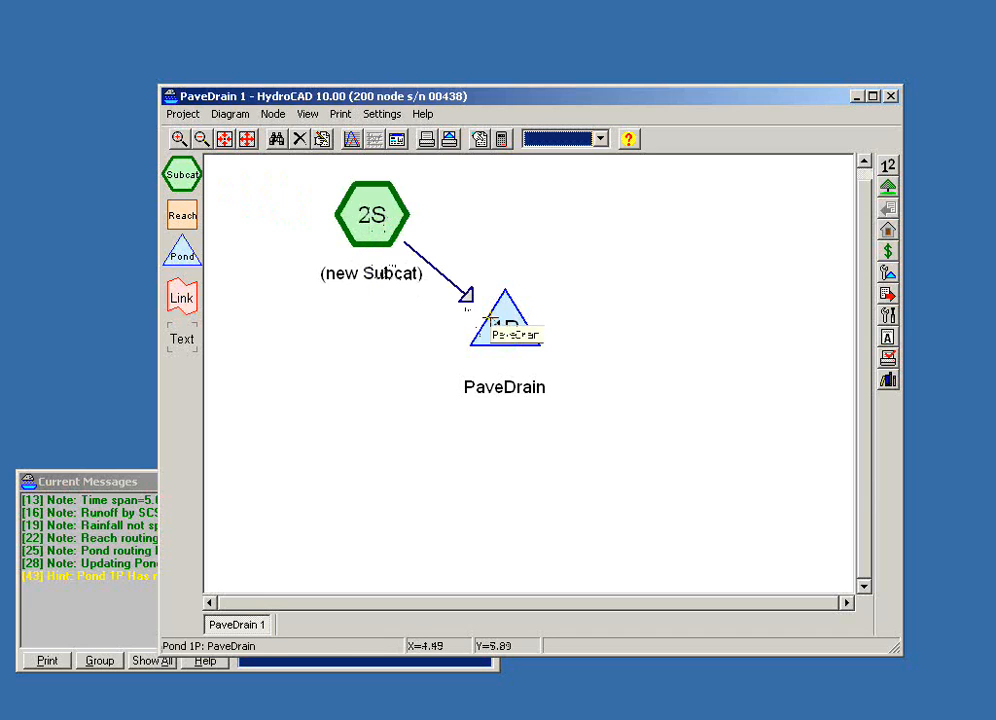
- Look at the area and CN entry table of Subcat 2S, then cancel the edit
double_click(355, 222)
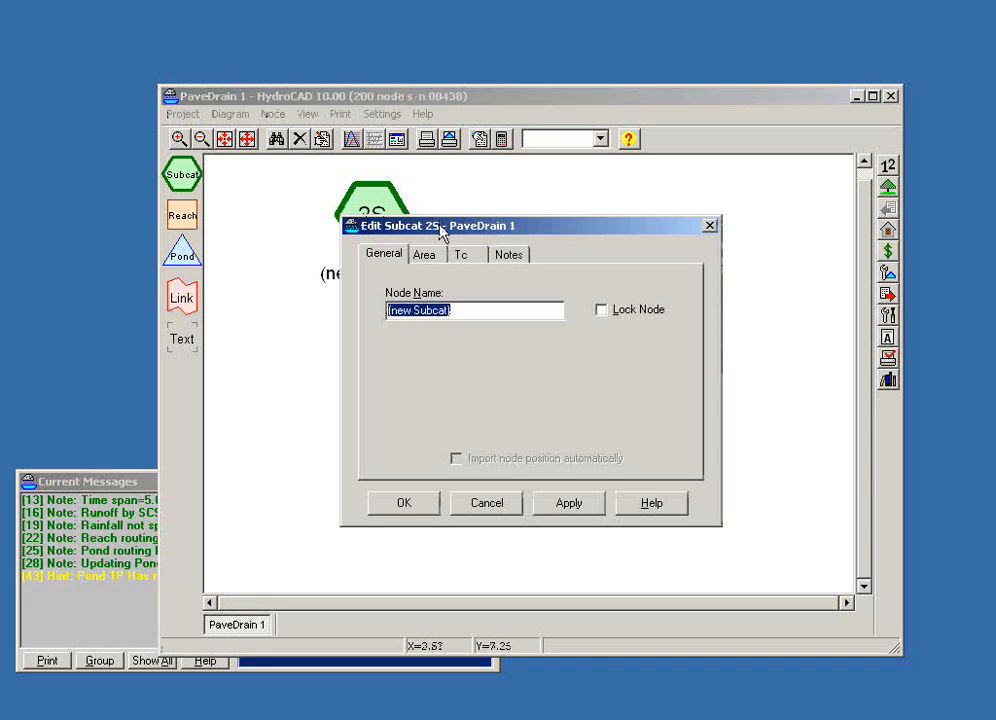
left_click(433, 257)
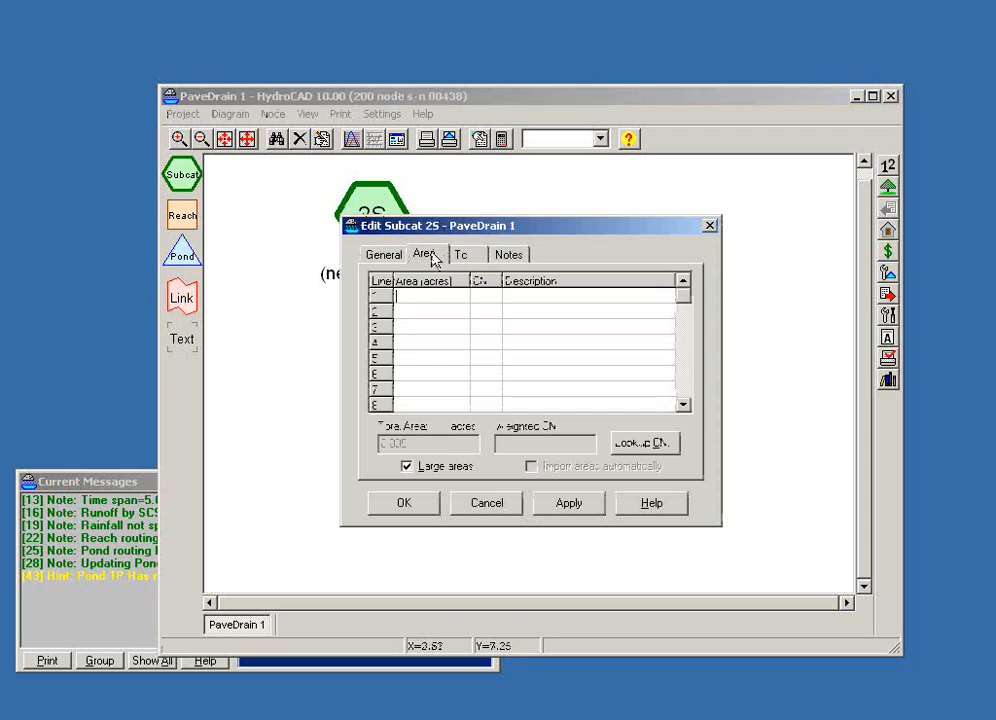
left_click_drag(451, 231, 670, 210)
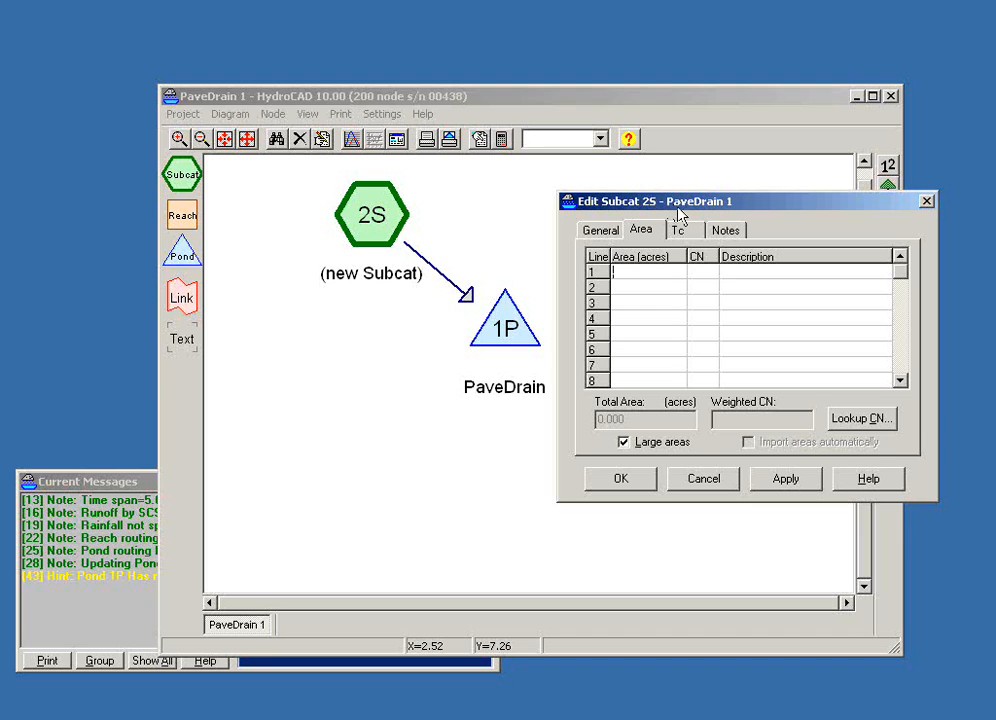
left_click(704, 480)
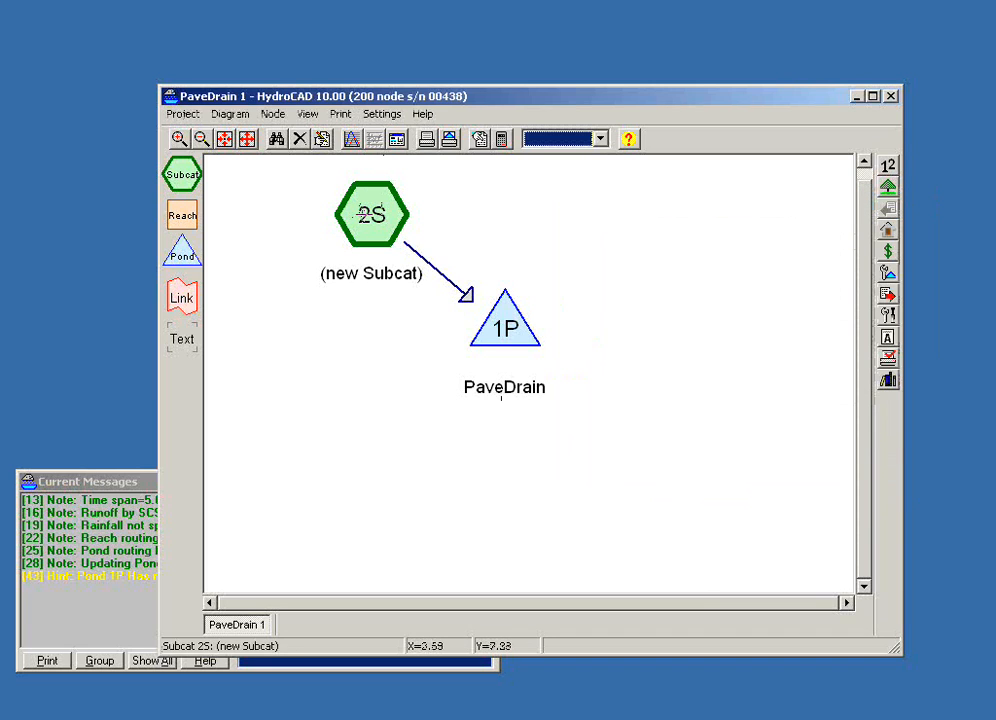
- Add a second subcatchment below Subcat 2S, route it to the PaveDrain pond, and move the pond farther right
left_click_drag(180, 173, 578, 342)
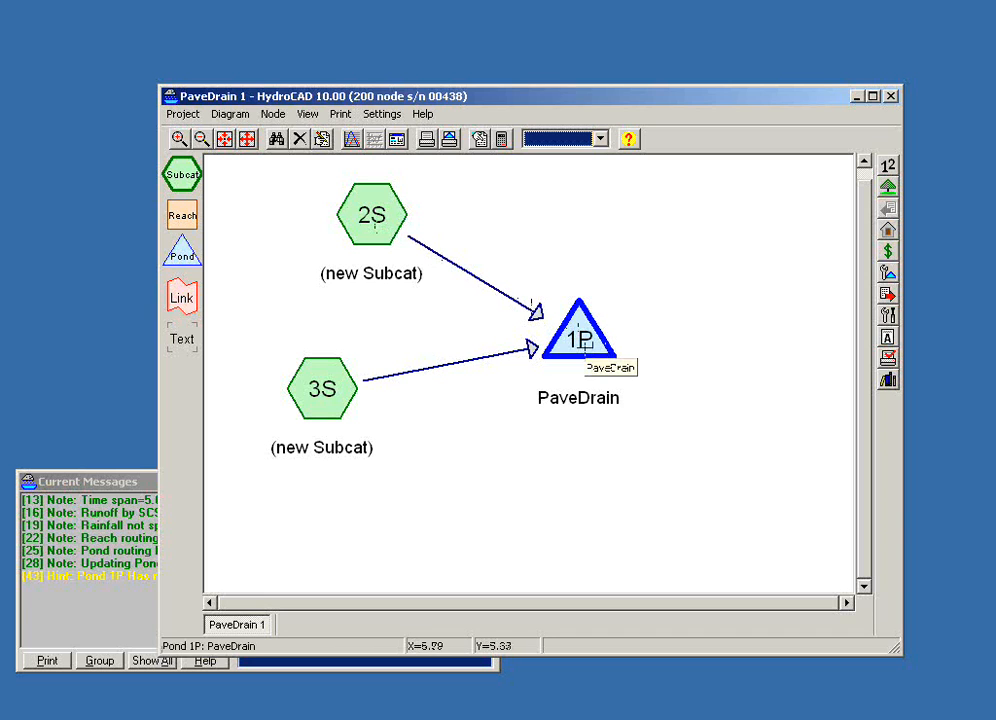
- Open the PaveDrain pond report, review its storage summary and Chamber Wizard A details, and close it
double_click(585, 345)
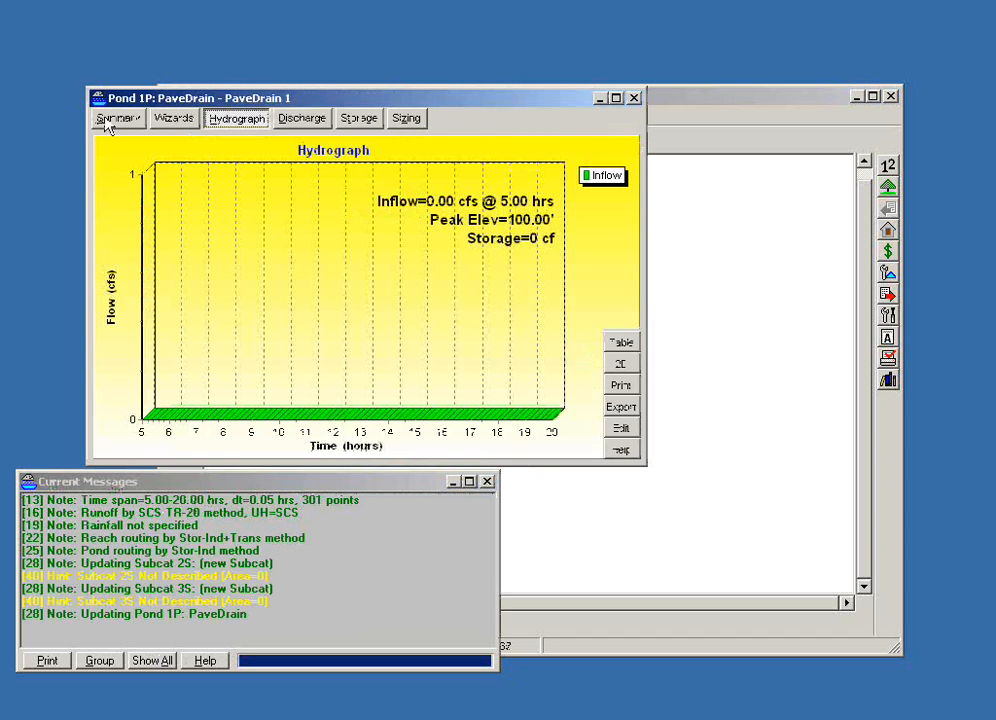
left_click(110, 120)
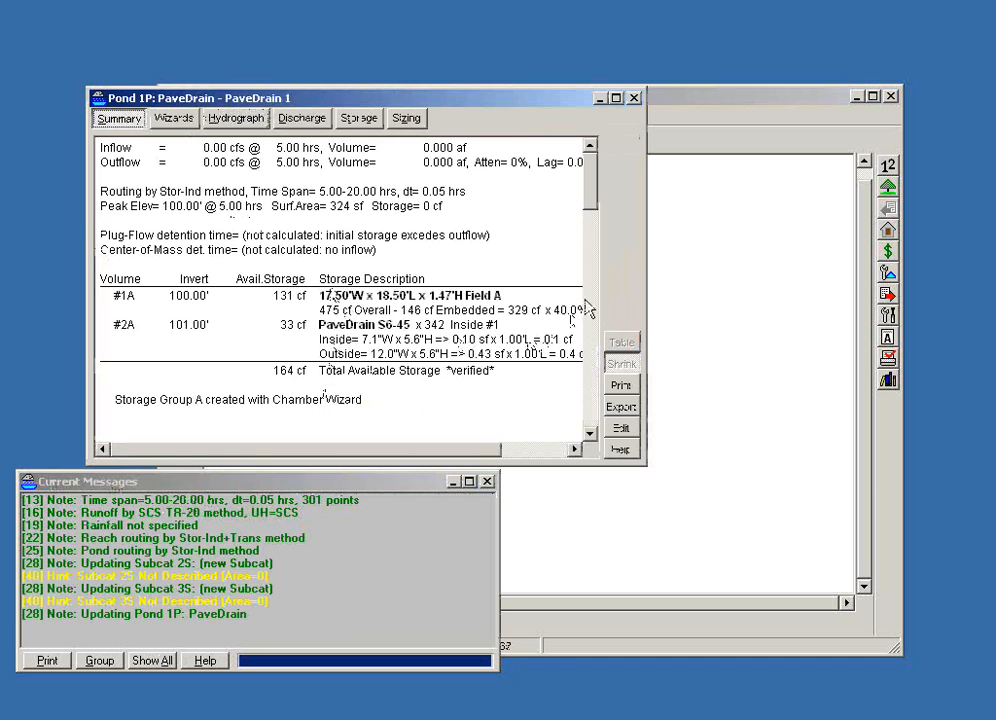
left_click_drag(451, 456, 541, 452)
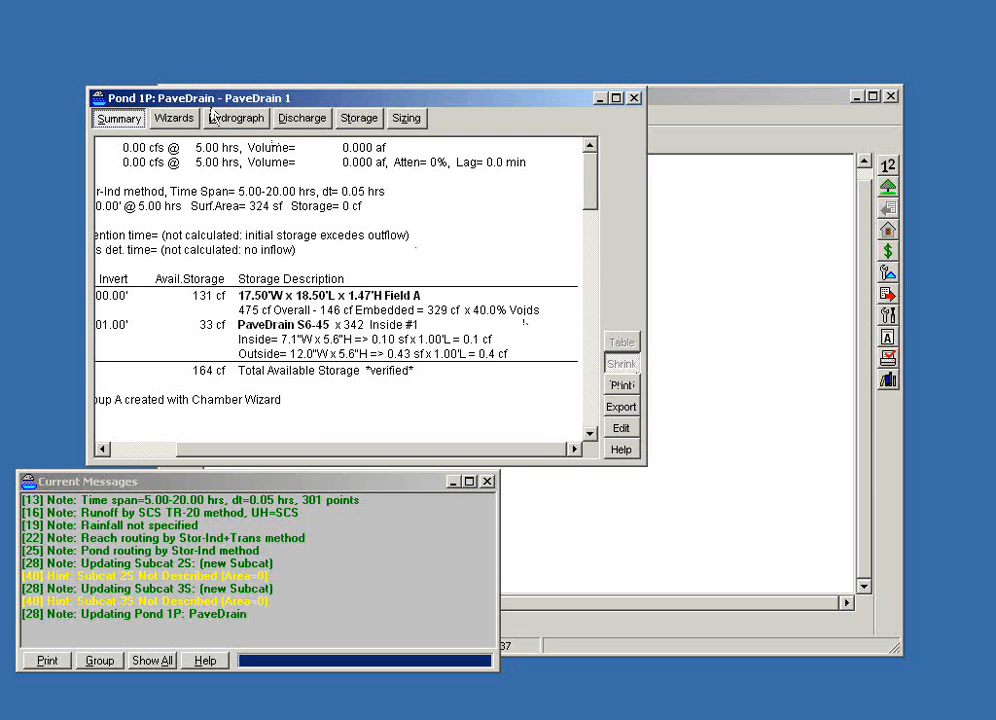
left_click(182, 124)
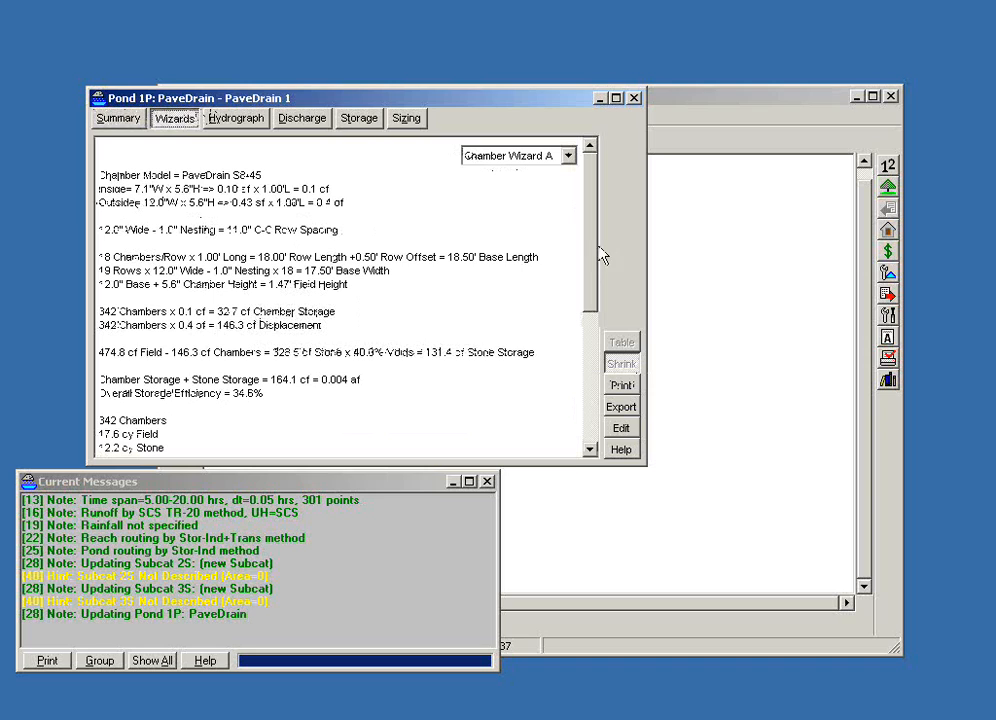
left_click_drag(594, 257, 596, 264)
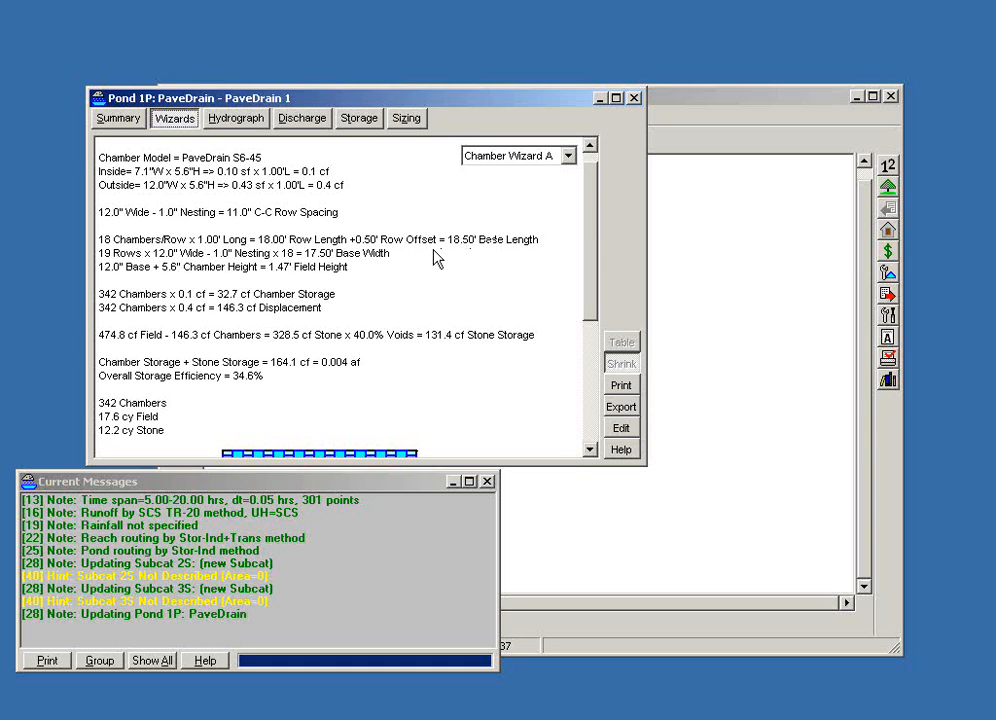
left_click(634, 98)
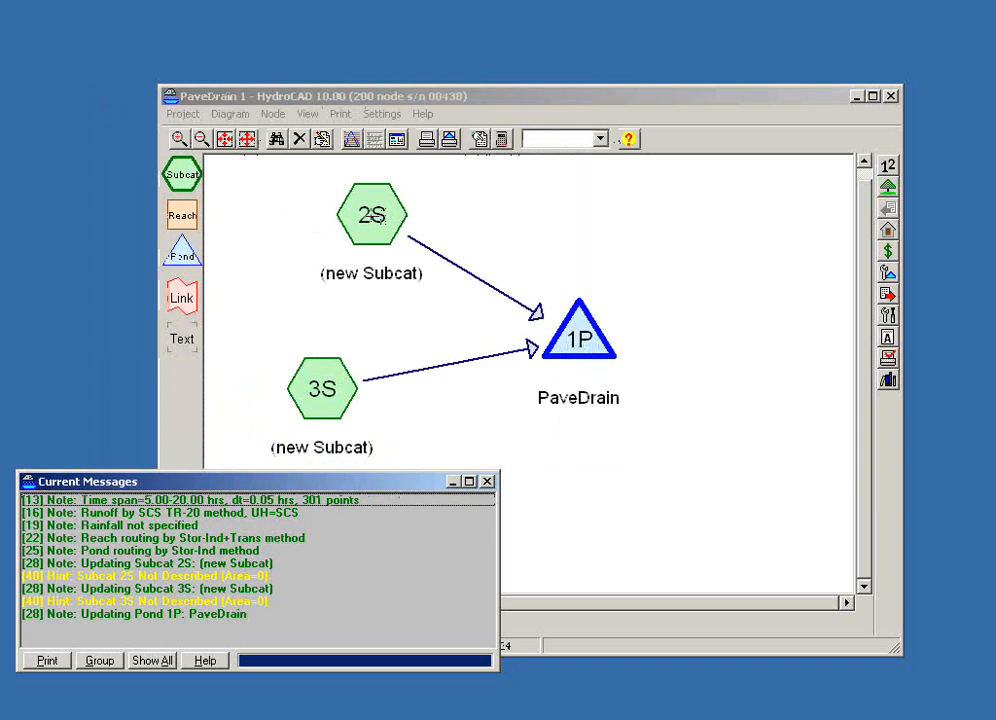
- Switch Subcat 2S from large areas to square feet and enter a 400 sq-ft area with CN 98
mouse_move(372, 215)
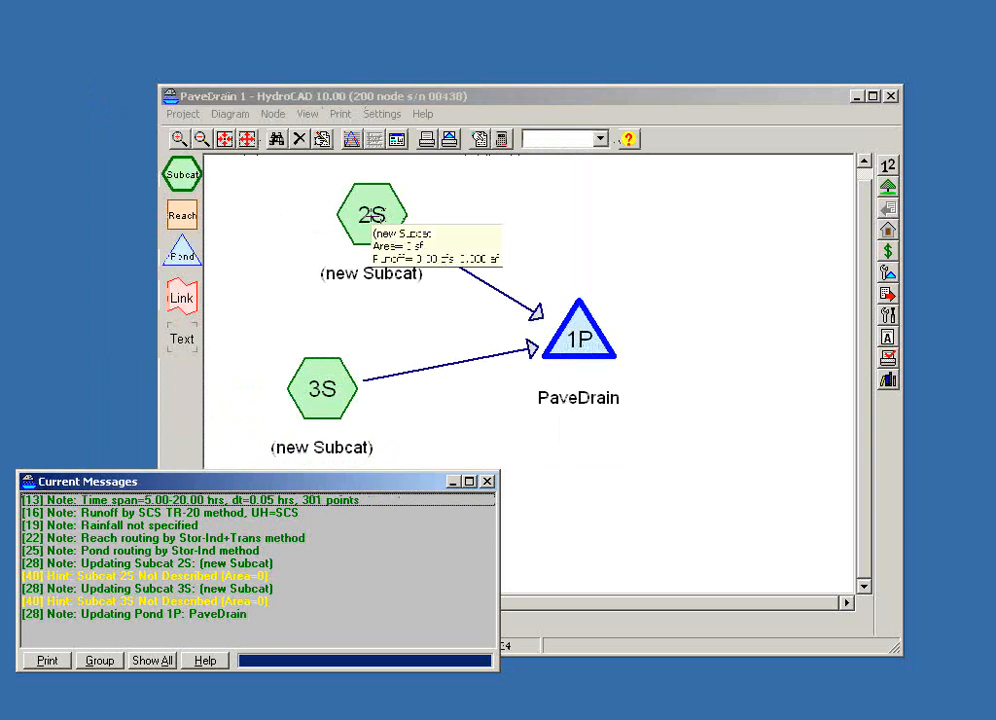
double_click(372, 215)
left_click(428, 255)
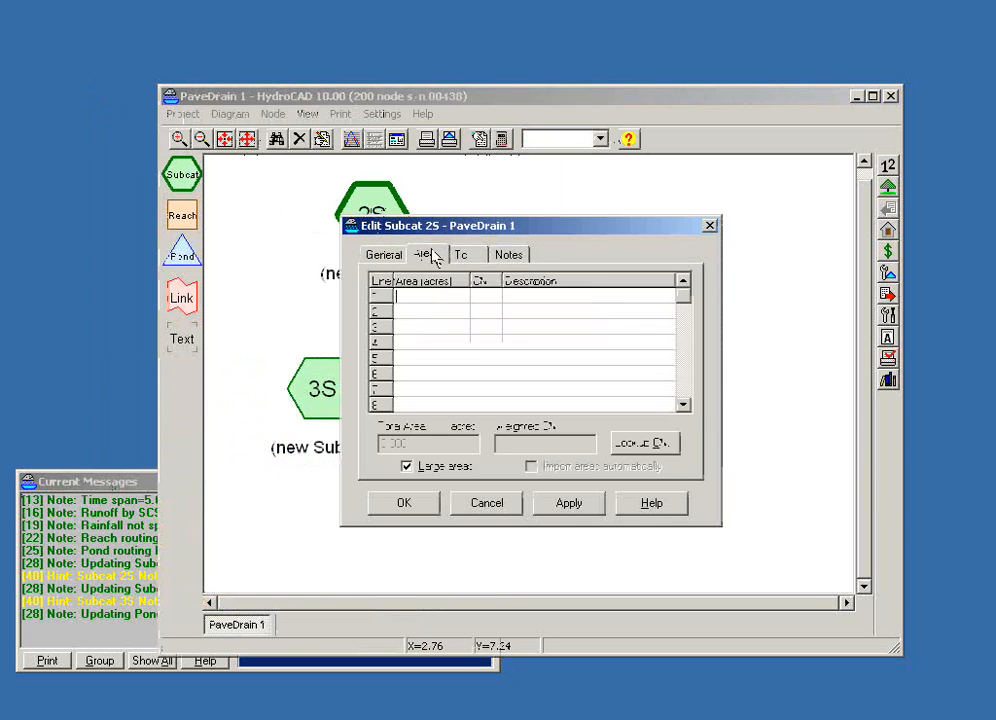
left_click(406, 466)
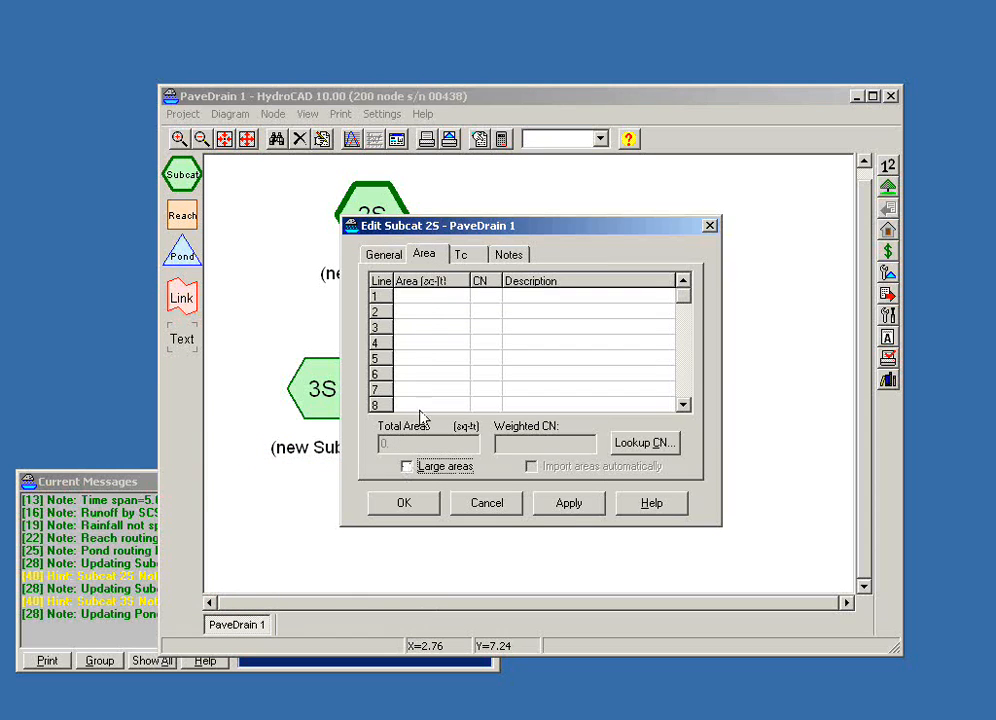
left_click(429, 298)
type("400")
type("98")
key("Tab")
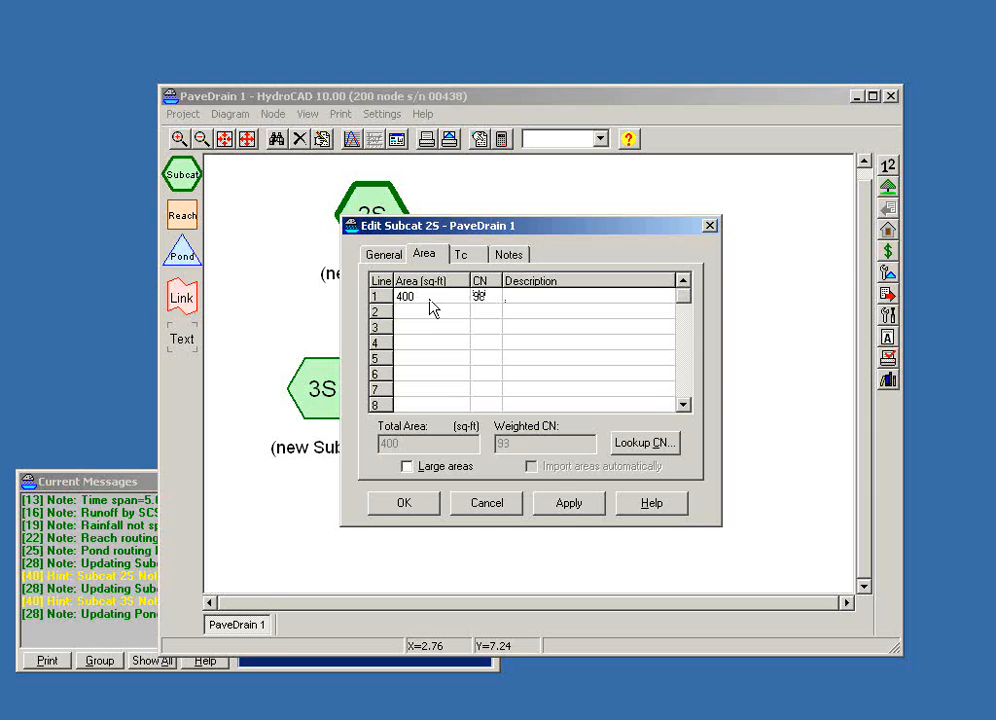
- Look up the 400 sq-ft area's curve number as an impervious pond or lake surface on soil group B, and save Subcat 2S
double_click(525, 298)
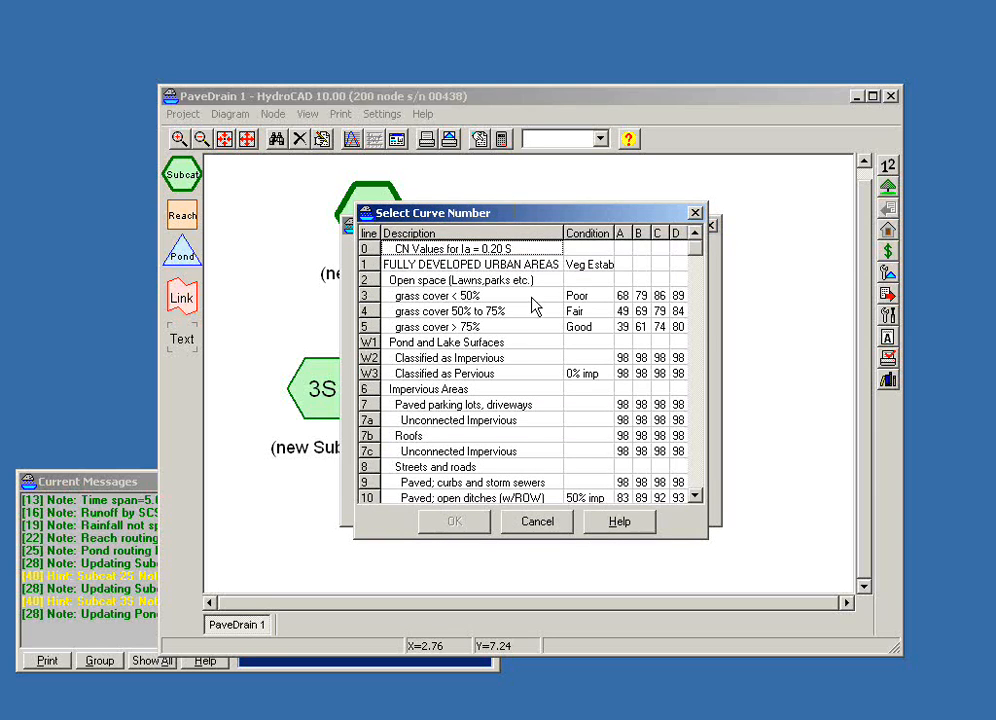
left_click(645, 357)
left_click(452, 521)
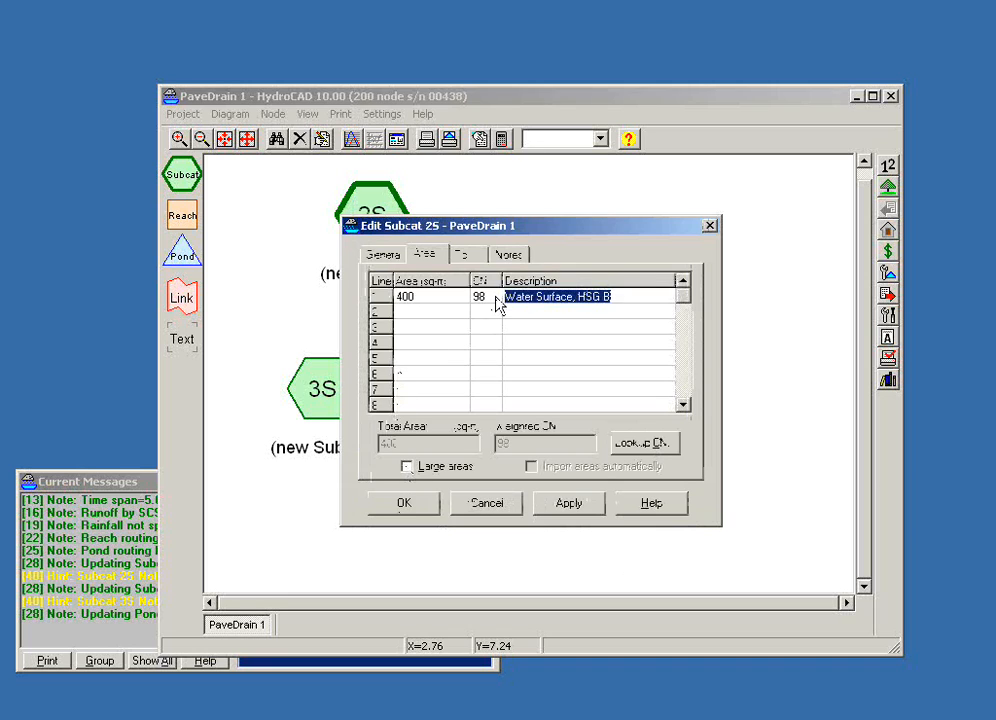
left_click(470, 262)
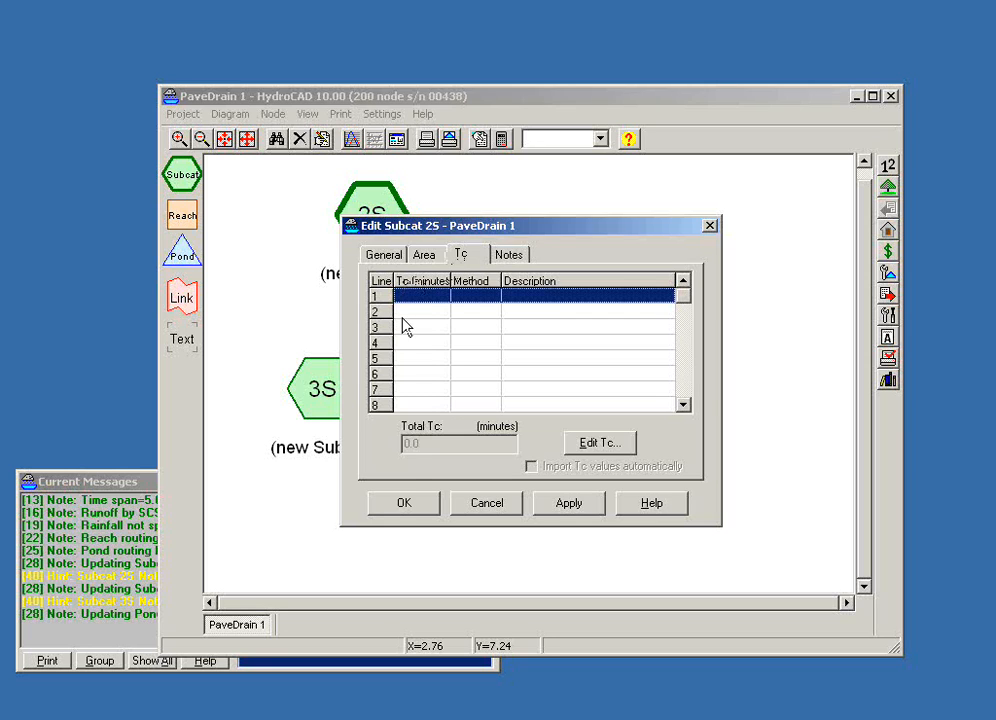
left_click(424, 255)
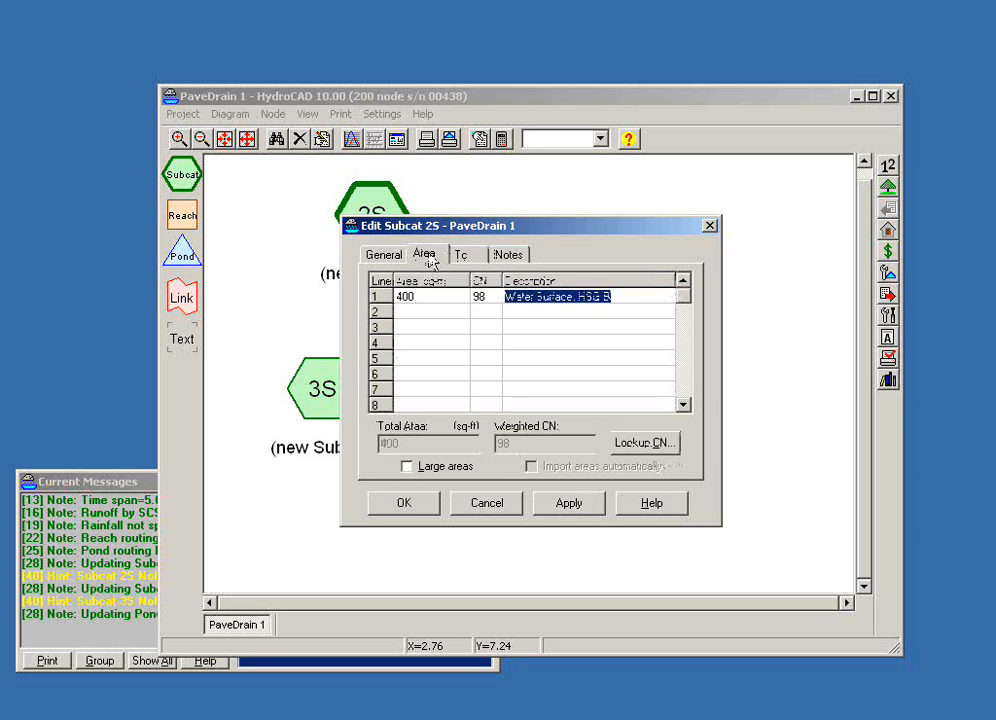
left_click(404, 505)
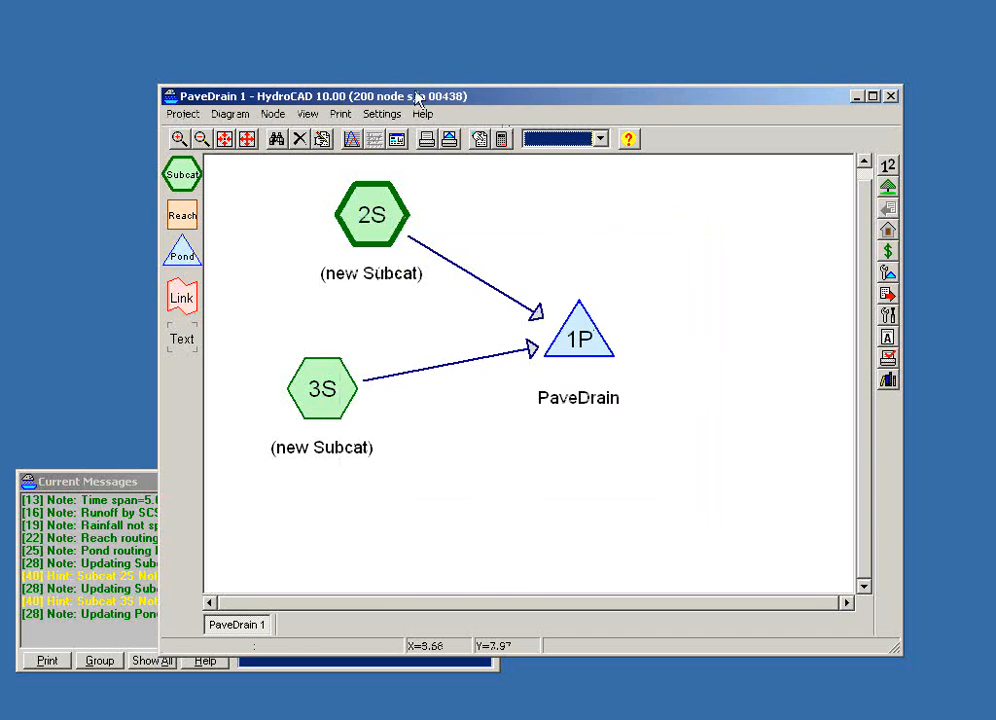
- Set the rainfall depth to 3 inches for the Type II 24-hr storm in the calculation settings and save
left_click(499, 143)
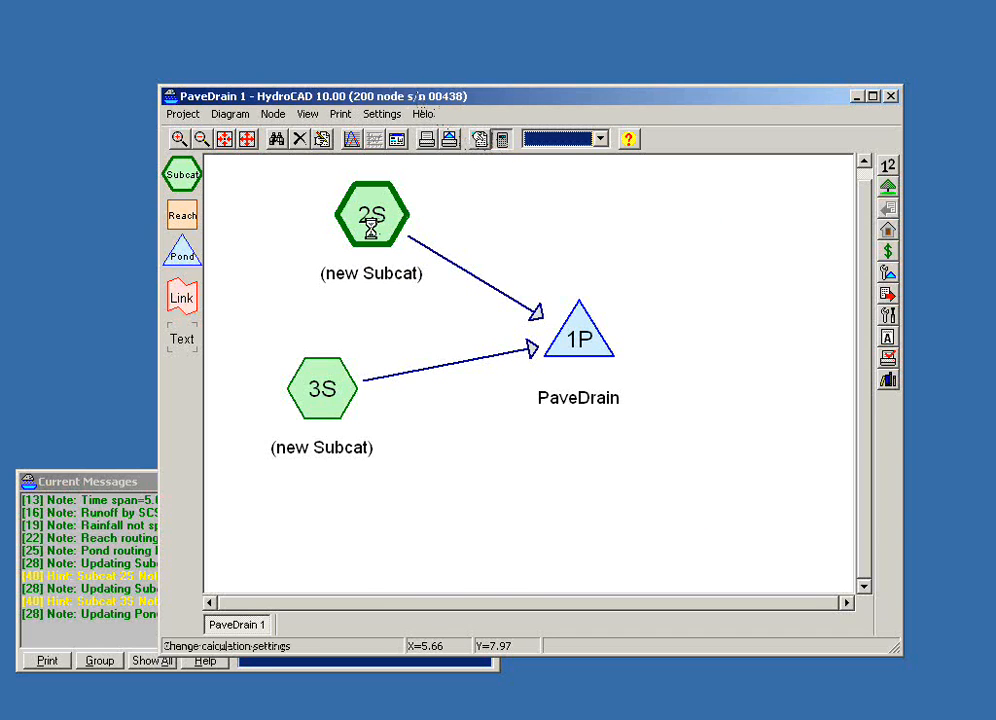
left_click(416, 245)
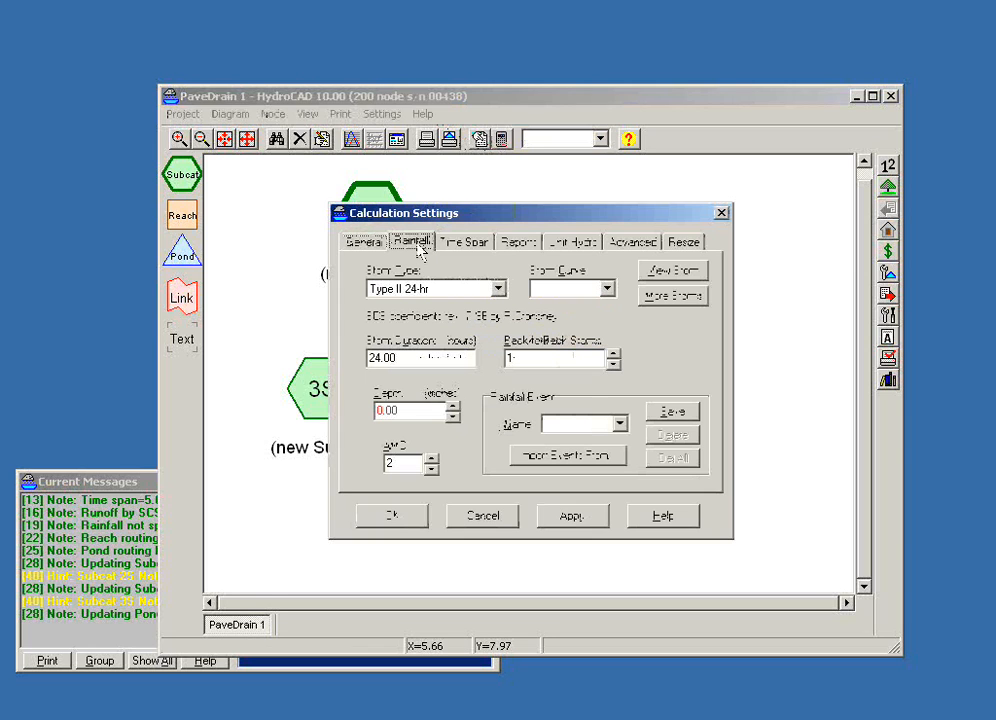
left_click_drag(416, 411, 325, 411)
type("3")
key("Tab")
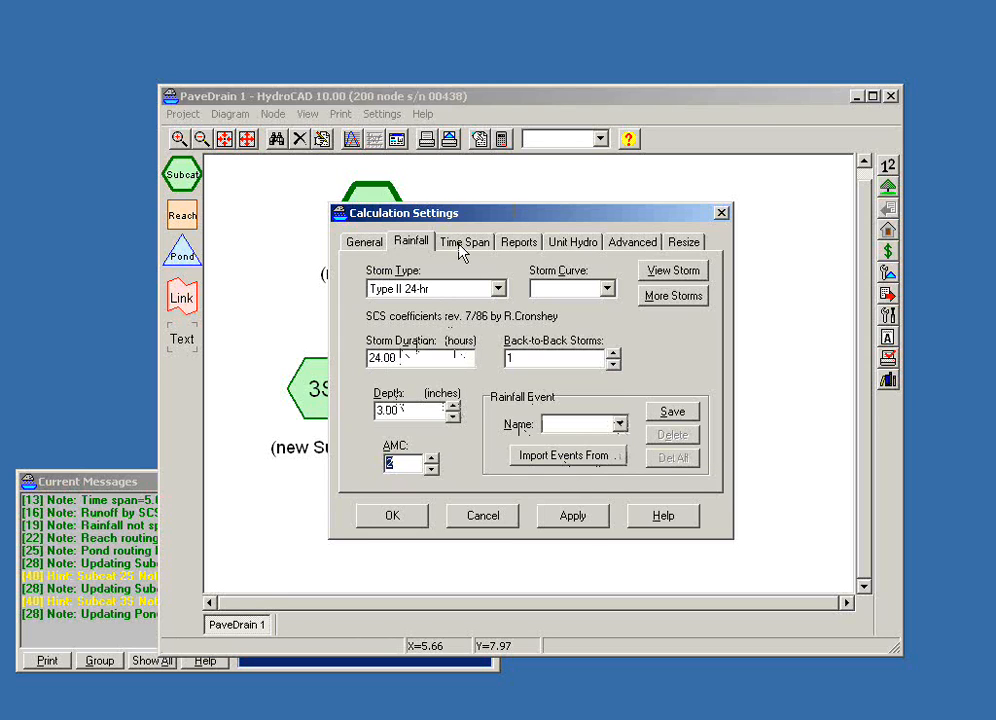
left_click(384, 523)
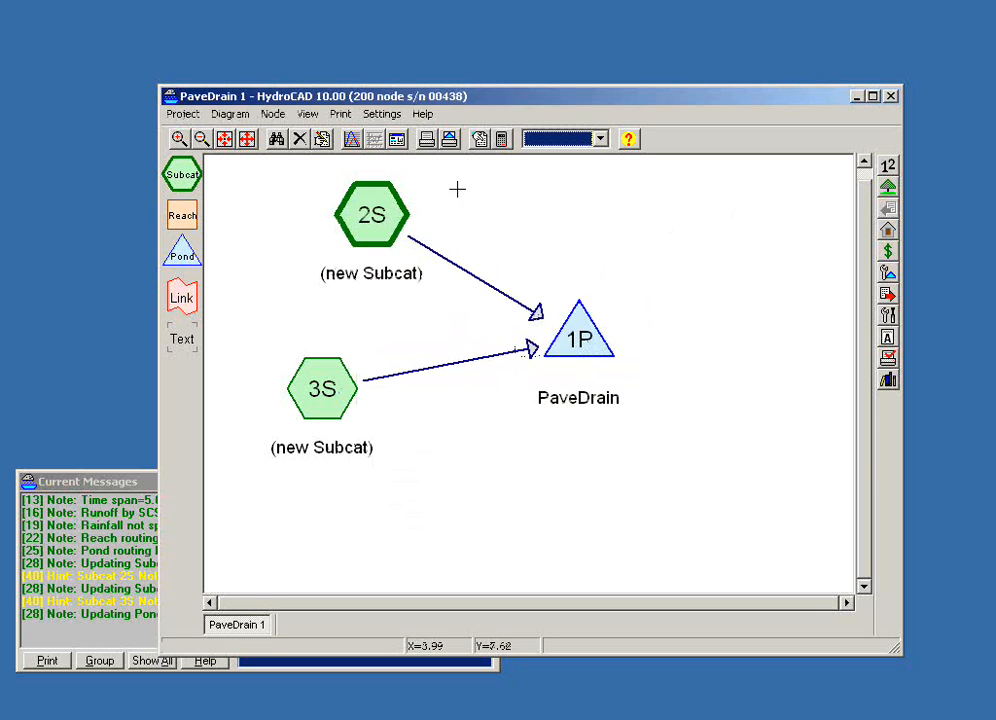
- Open the Subcat 2S report to view its runoff hydrograph
double_click(383, 205)
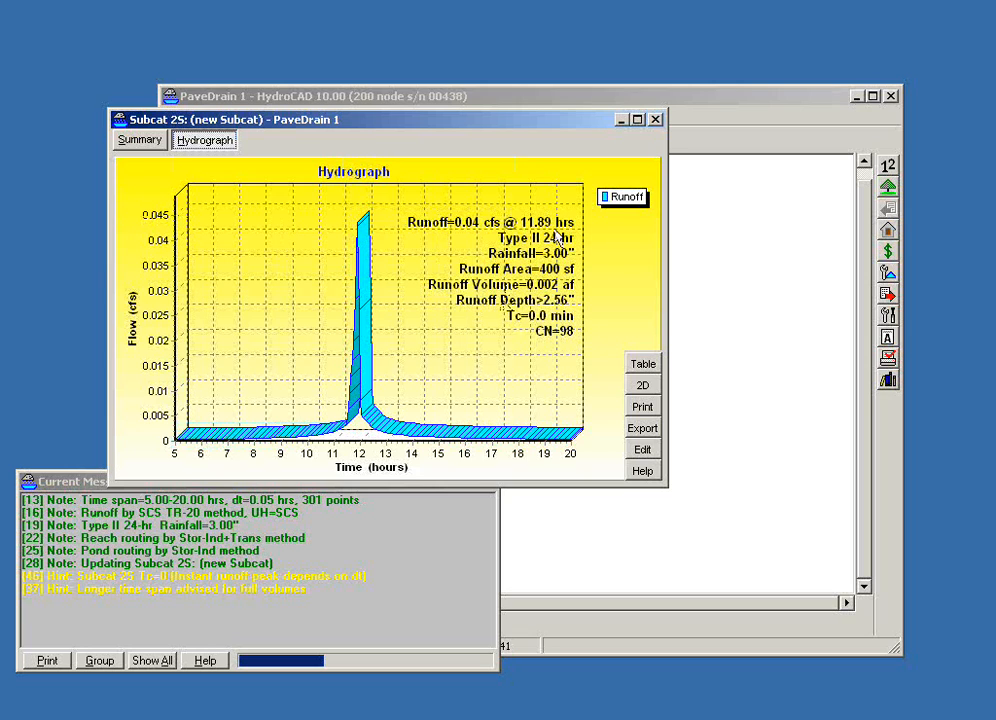
- Open the Pond 1P hydrograph report, add the Elevation curve to the plot and switch the plot to 2D
left_click(656, 120)
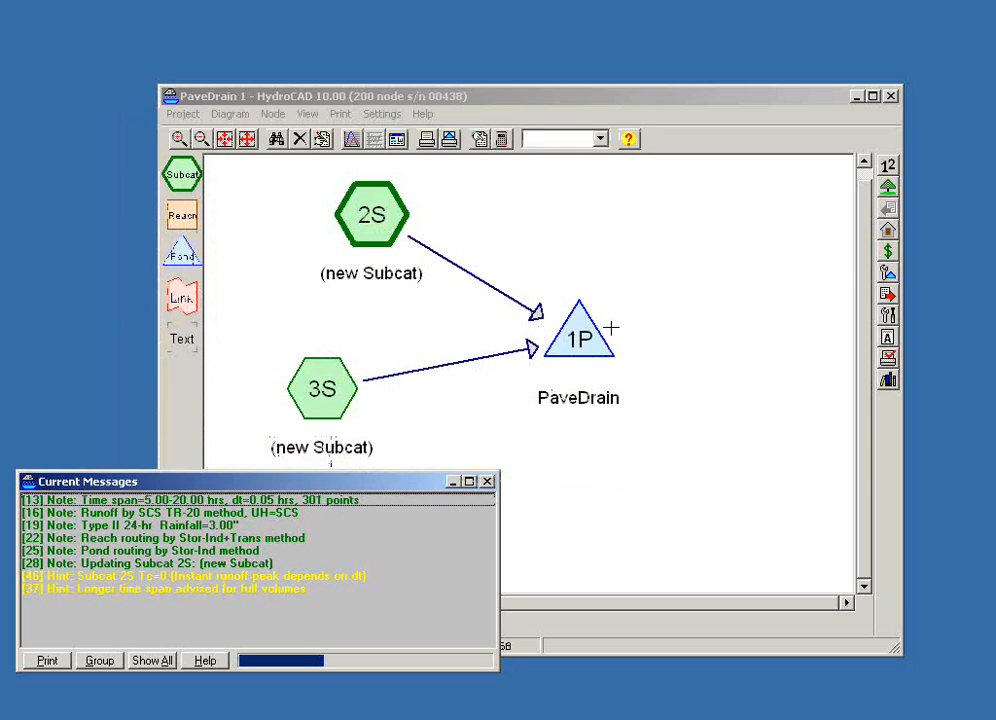
double_click(578, 338)
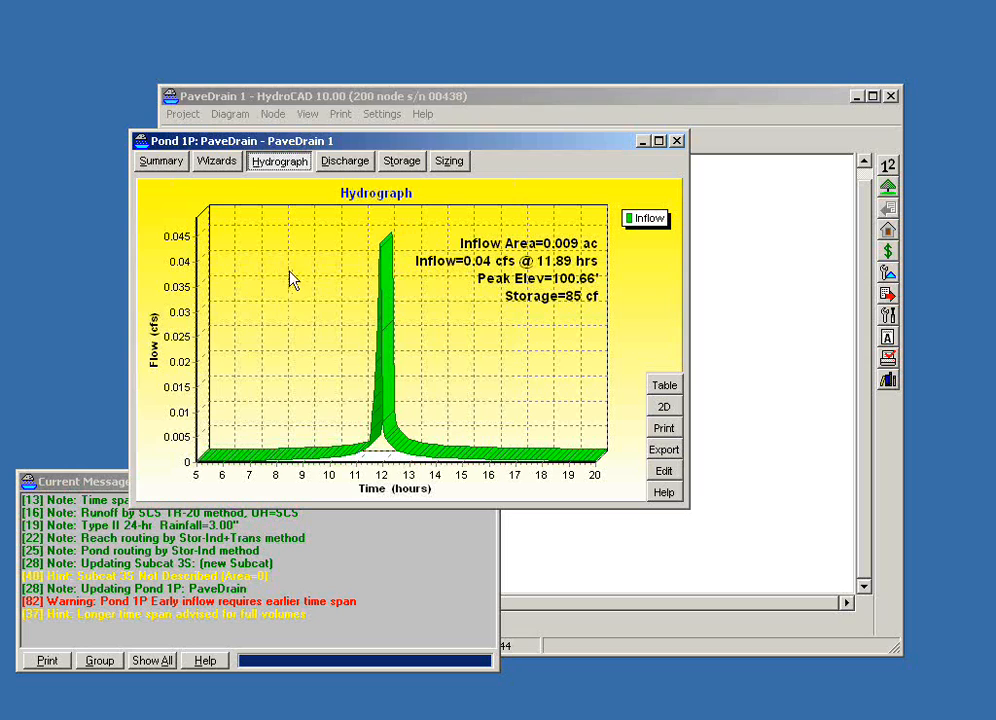
right_click(315, 321)
mouse_move(378, 323)
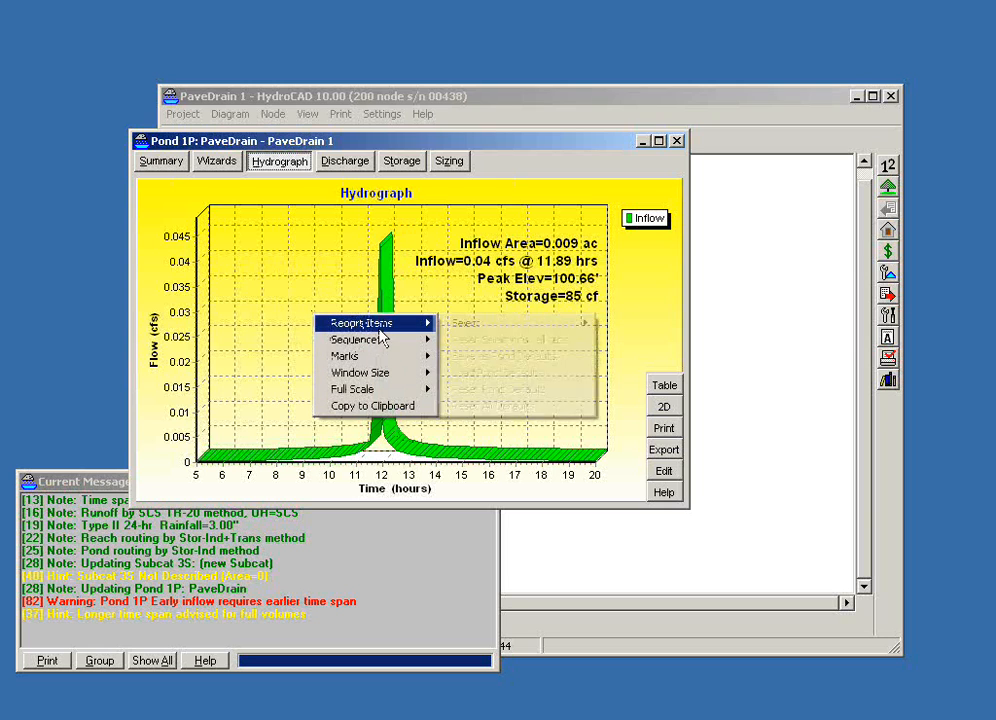
mouse_move(476, 326)
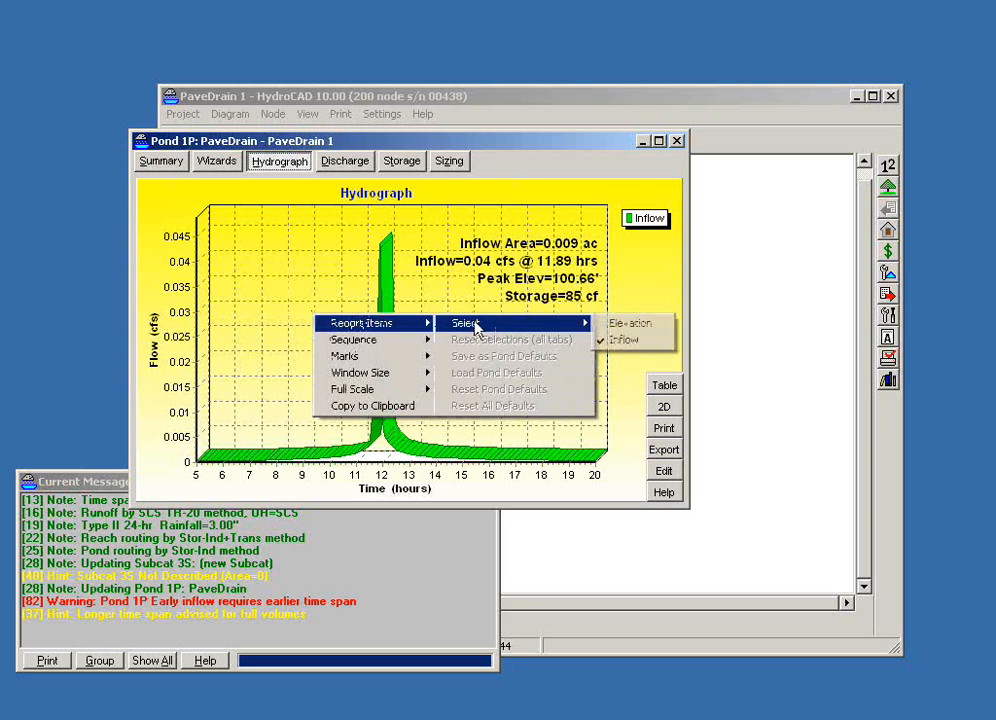
left_click(628, 323)
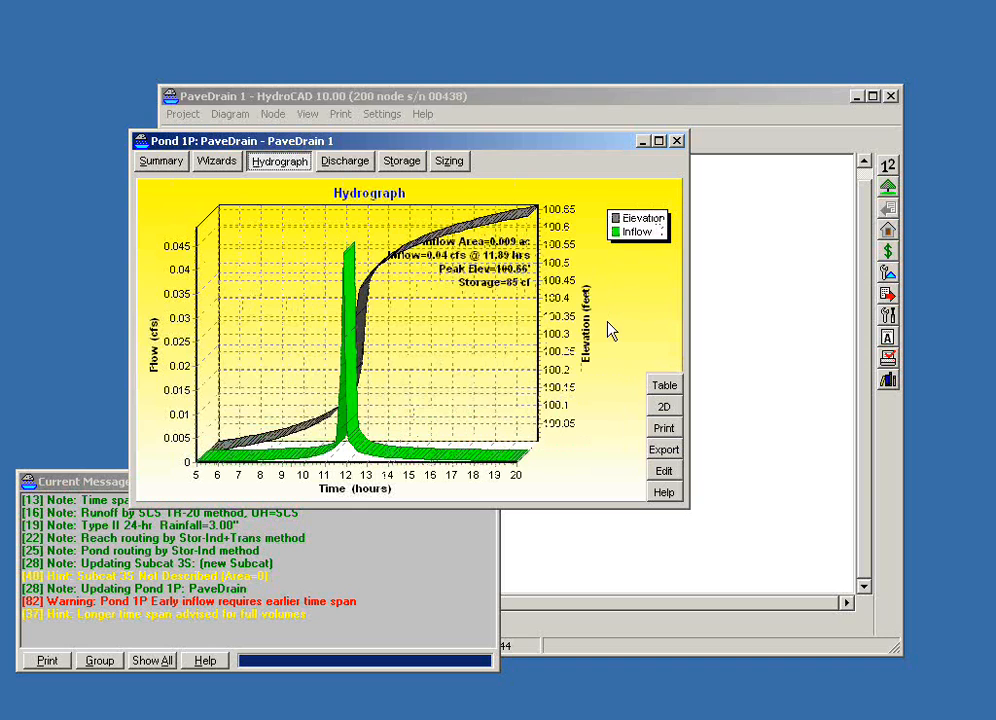
left_click(668, 407)
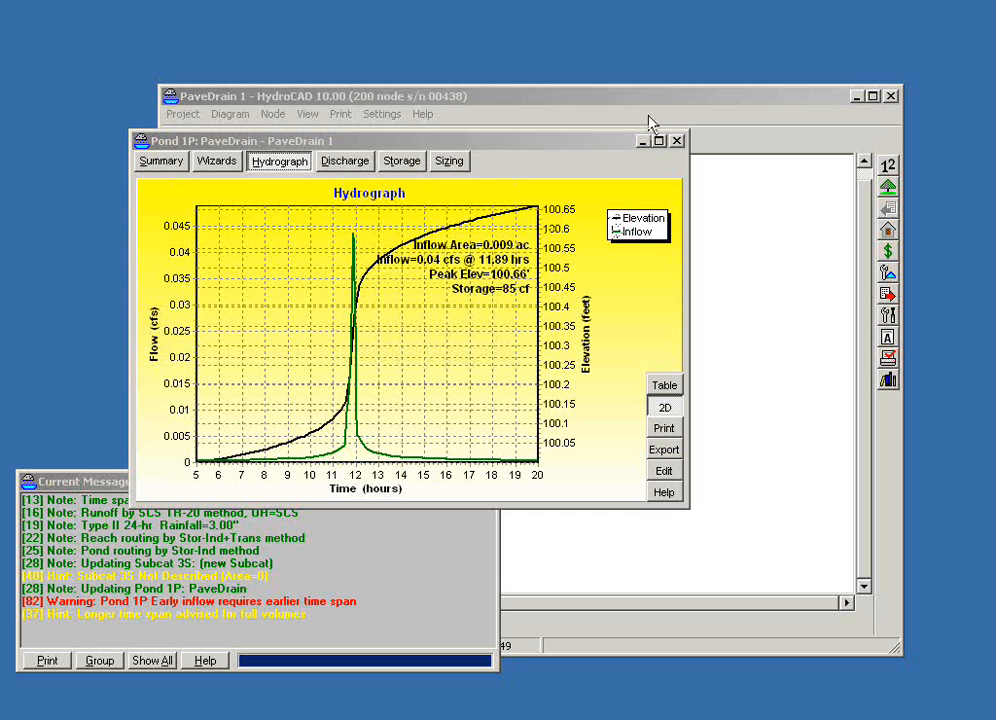
- Return to the routing diagram and rename Subcat 2S as PaveDrain Surface
left_click_drag(600, 146, 780, 24)
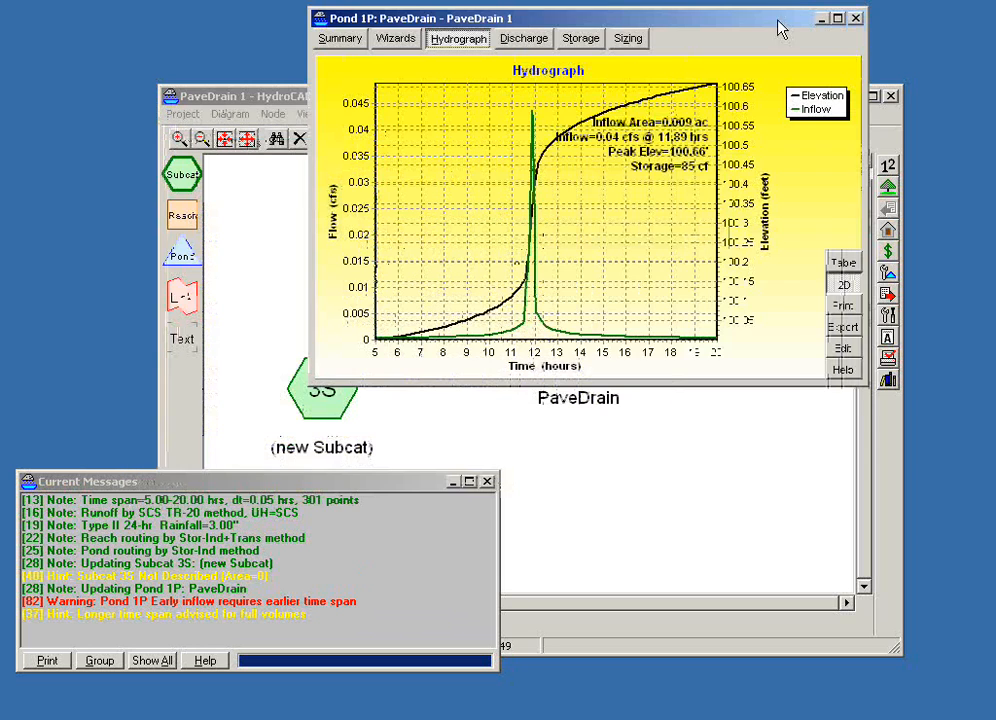
left_click(425, 465)
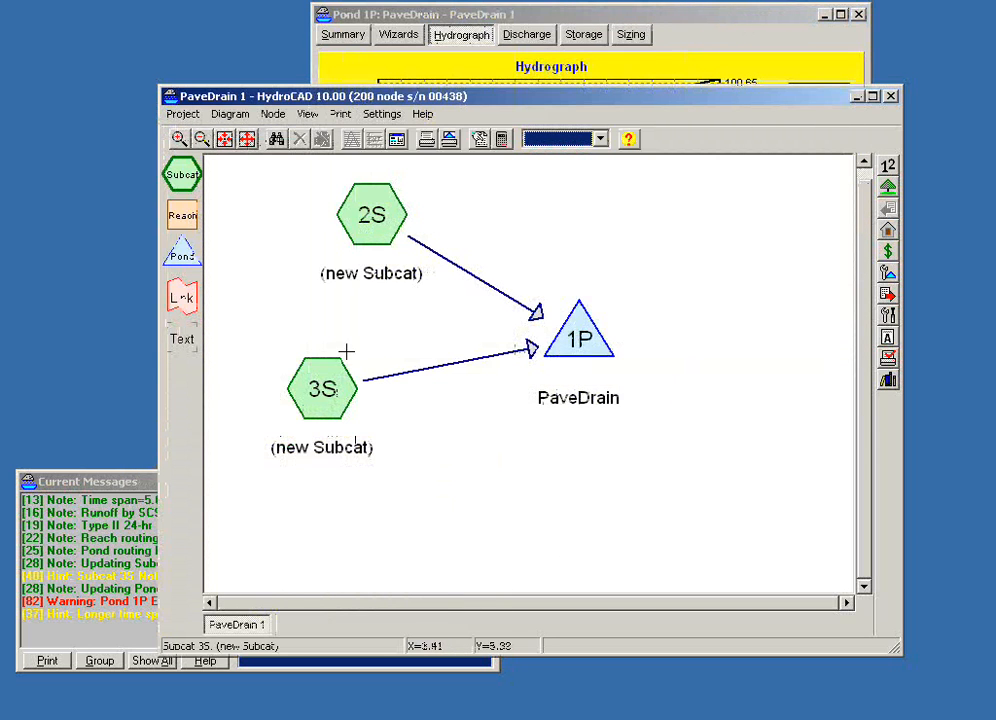
right_click(379, 226)
left_click(405, 238)
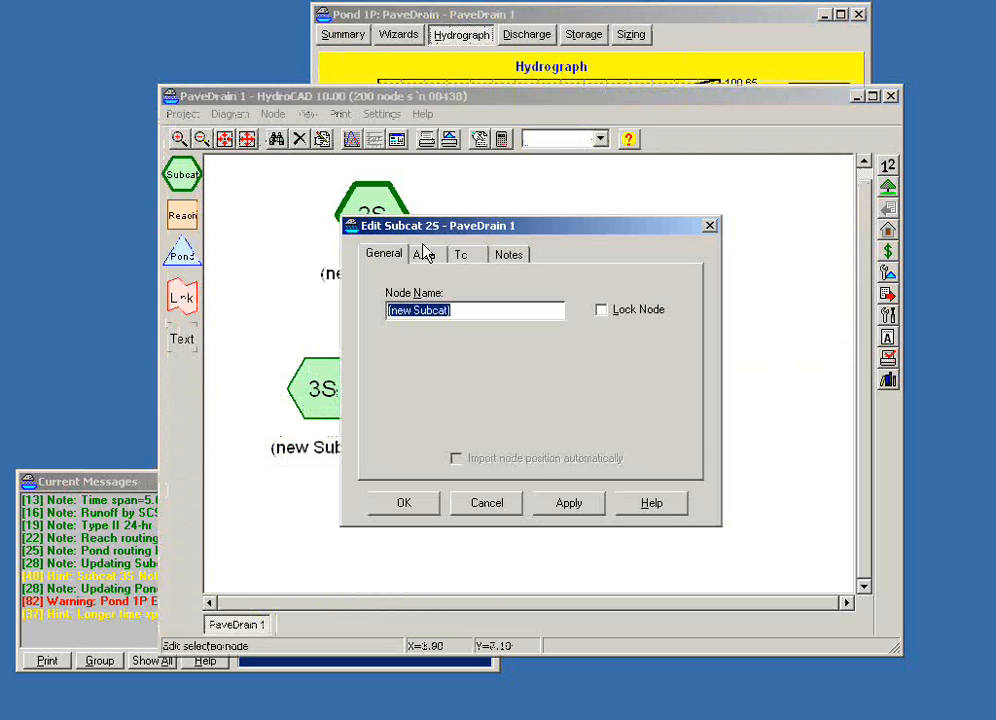
type("PaveD")
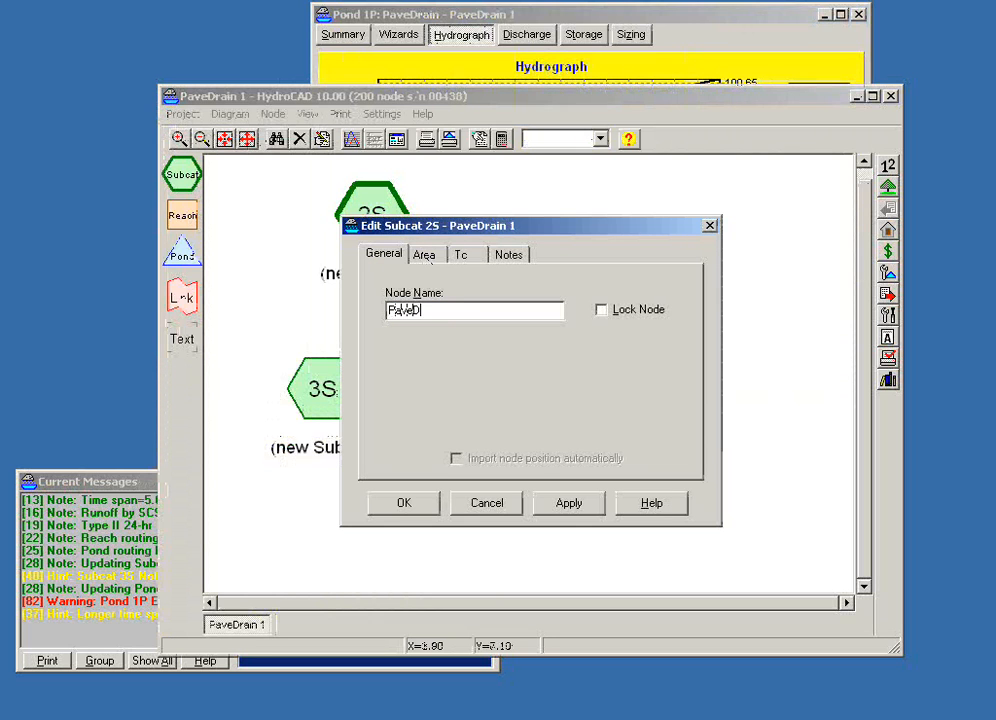
type("rain Surface")
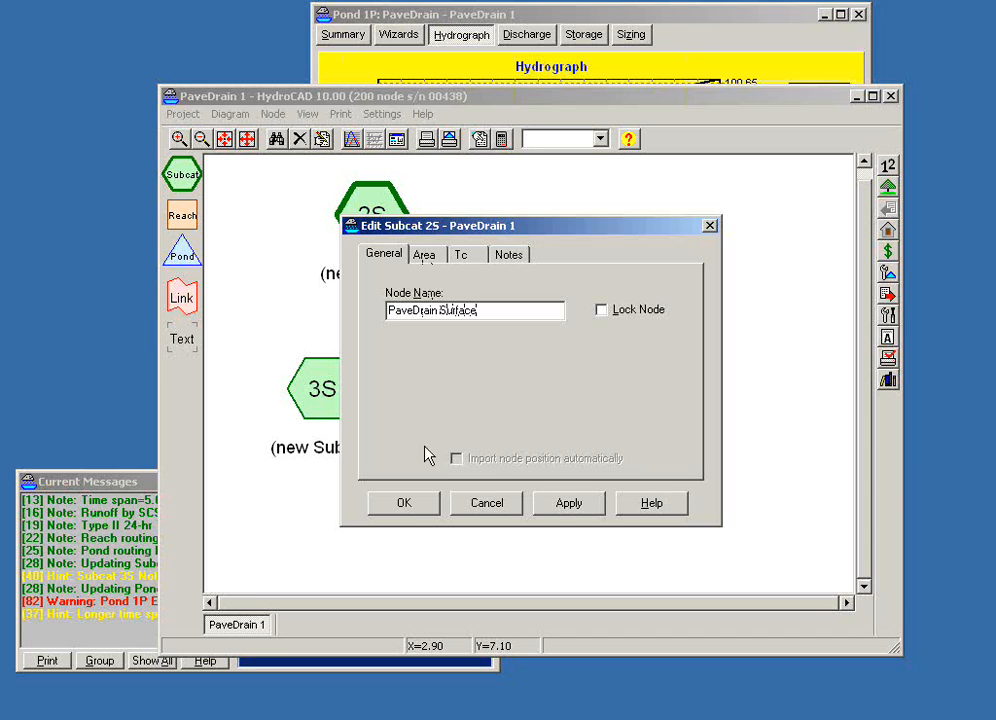
left_click(411, 504)
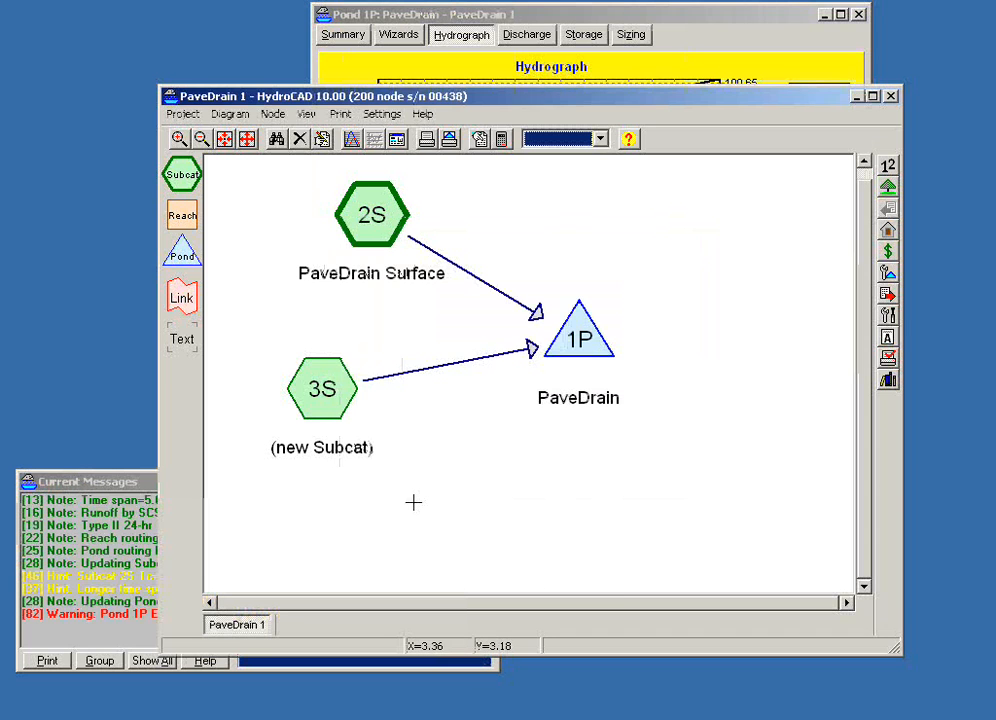
- Rename Subcat 3S as Roof top and shift its node slightly toward the pond in the diagram
right_click(318, 398)
left_click(330, 413)
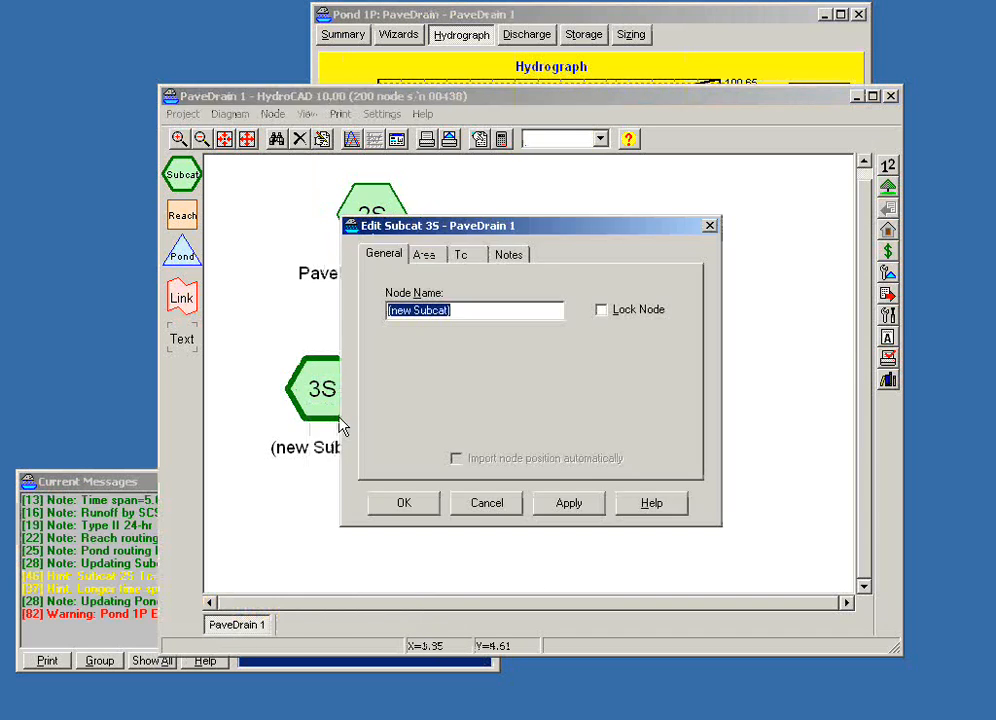
type("Roof")
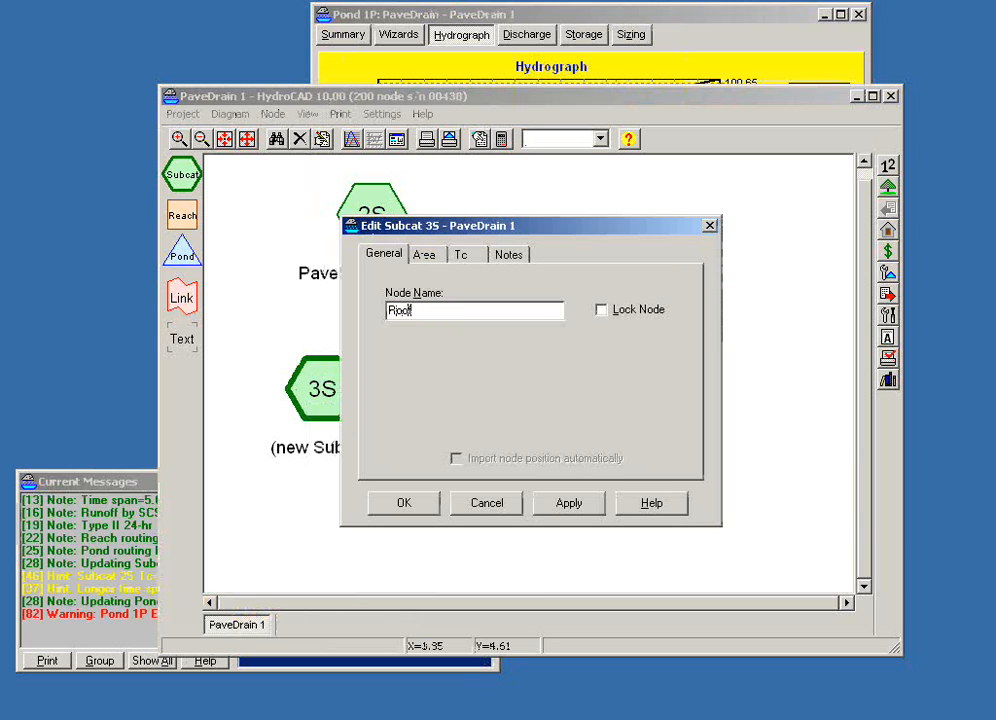
type(" top")
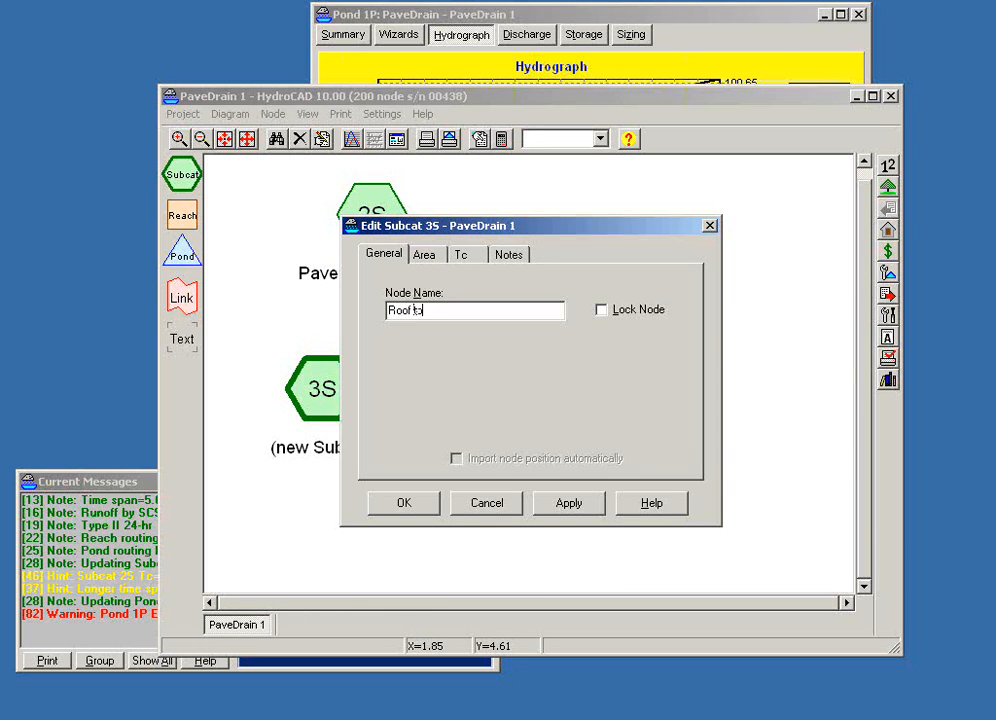
left_click(404, 503)
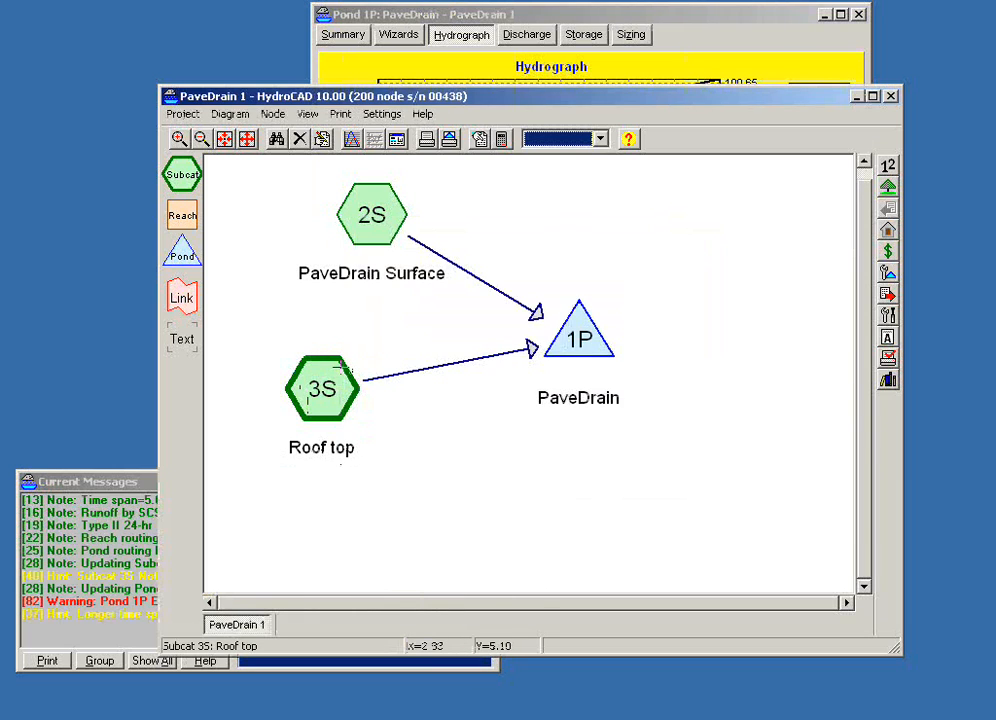
left_click_drag(324, 389, 341, 392)
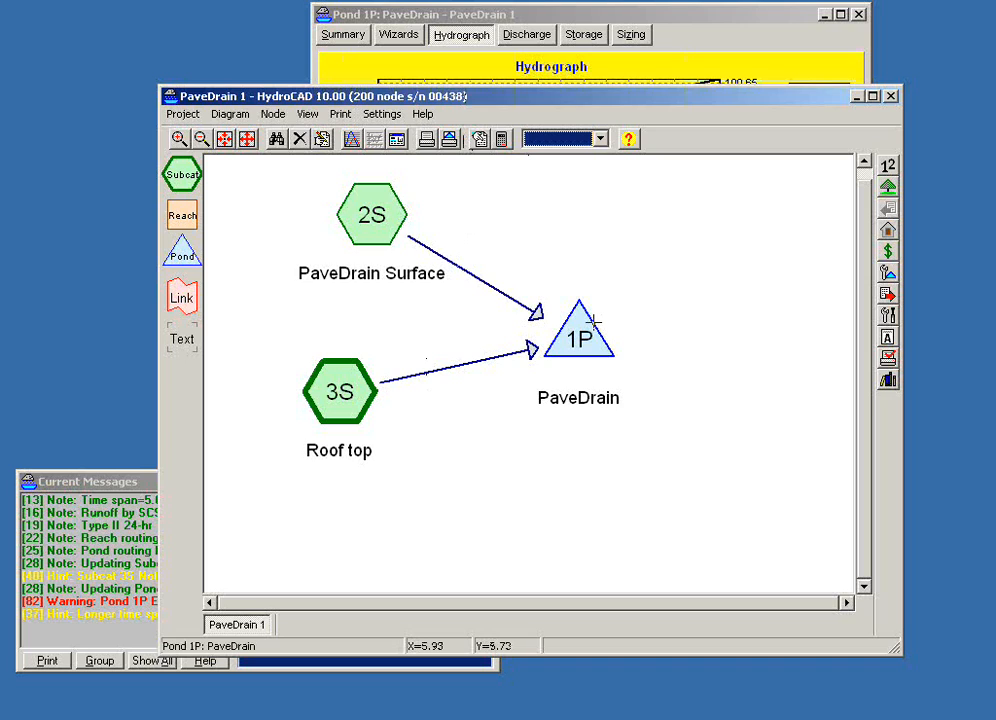
- Edit Pond 1P and add an Exfiltration device as its first outlet
mouse_move(593, 321)
right_click(582, 340)
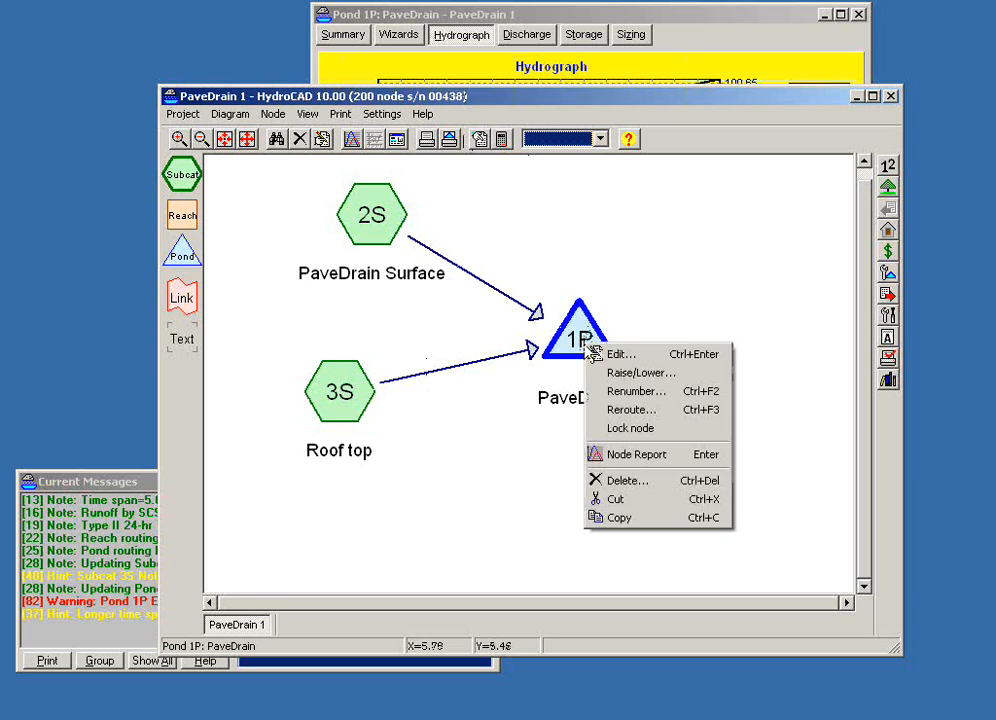
left_click(620, 354)
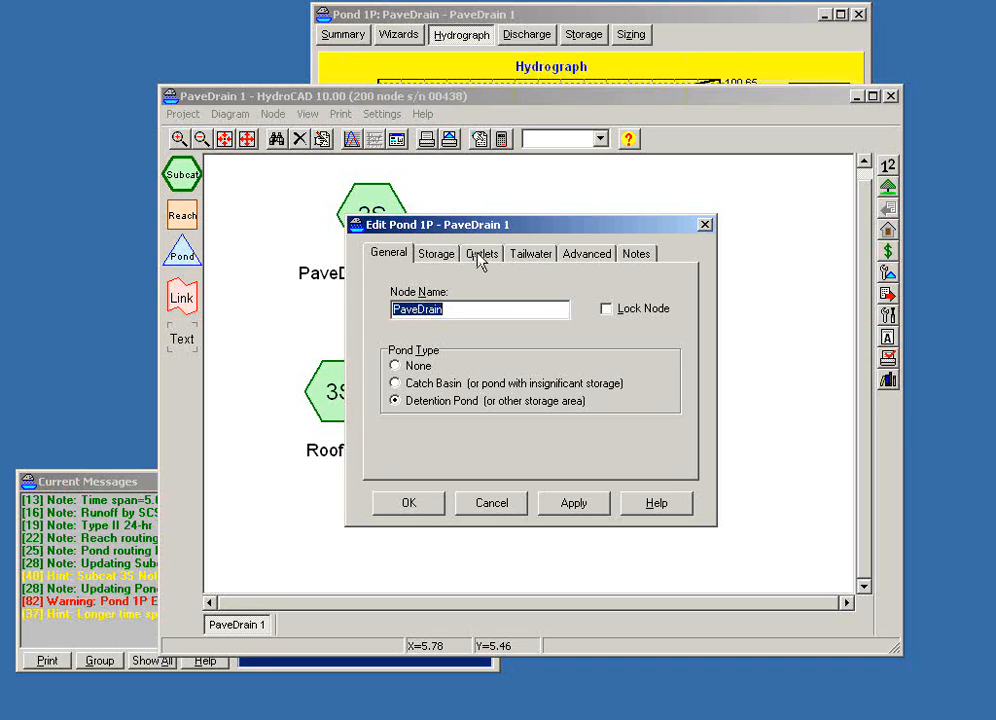
left_click(444, 258)
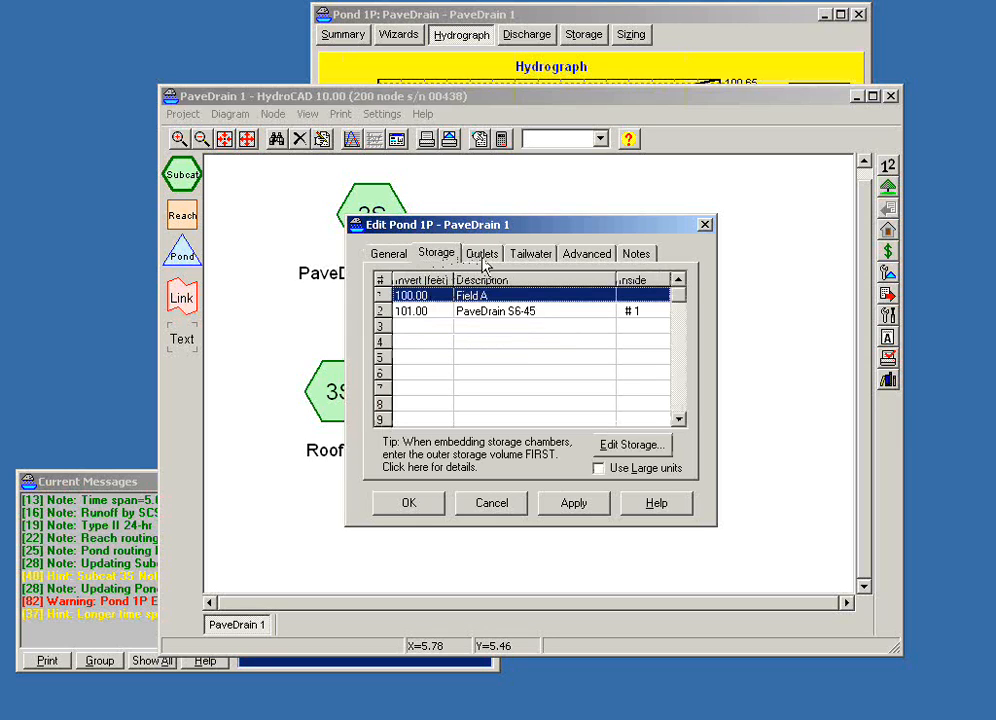
left_click(483, 256)
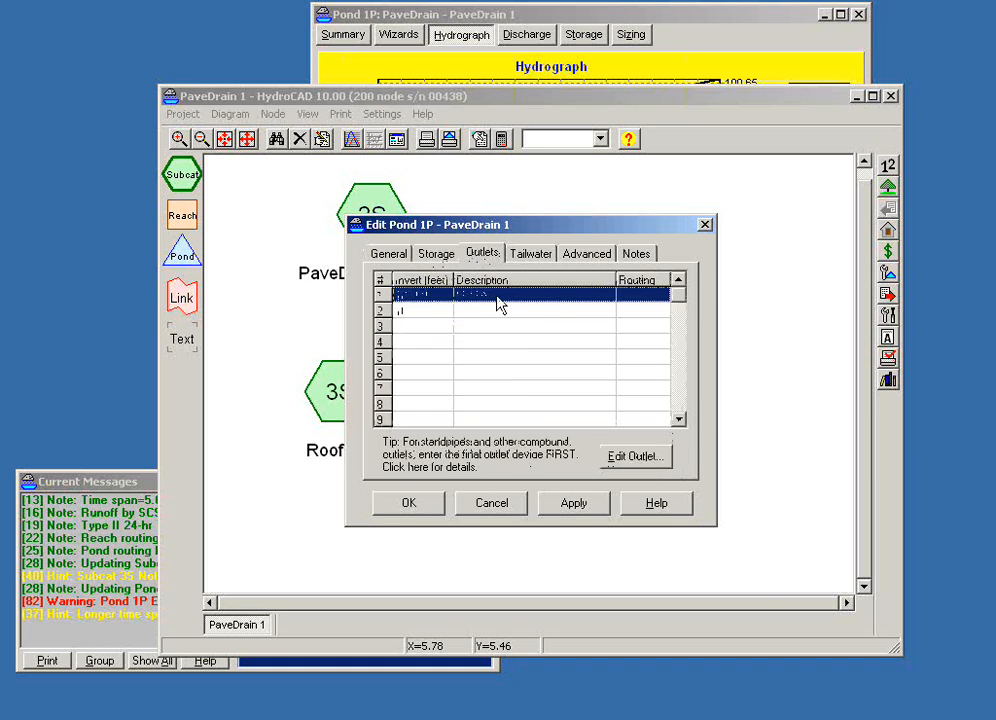
double_click(497, 300)
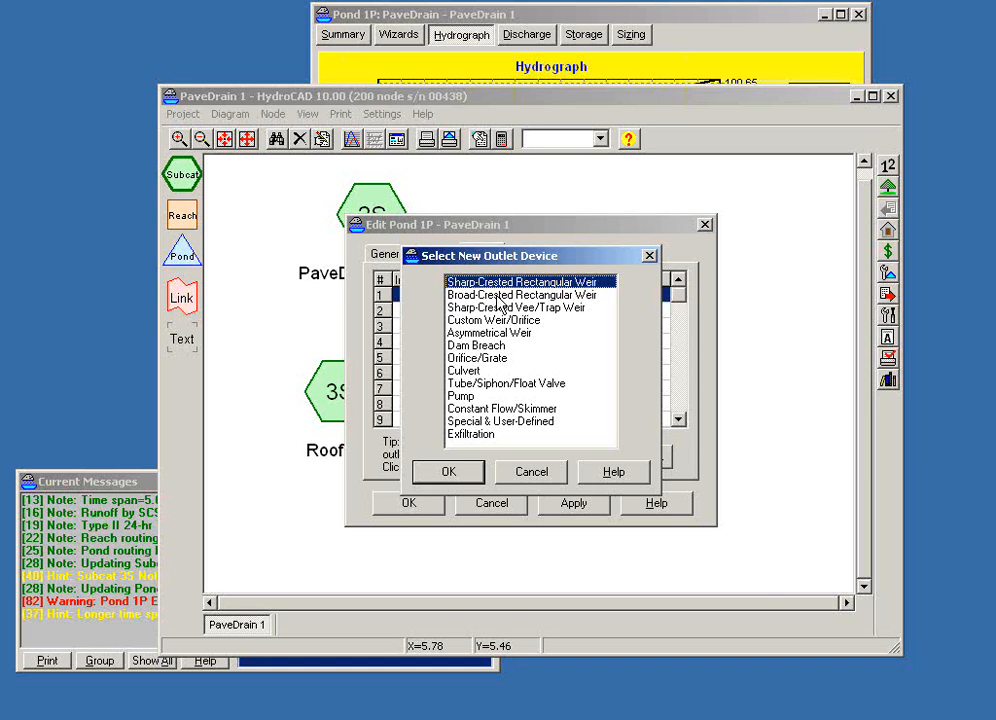
left_click(474, 436)
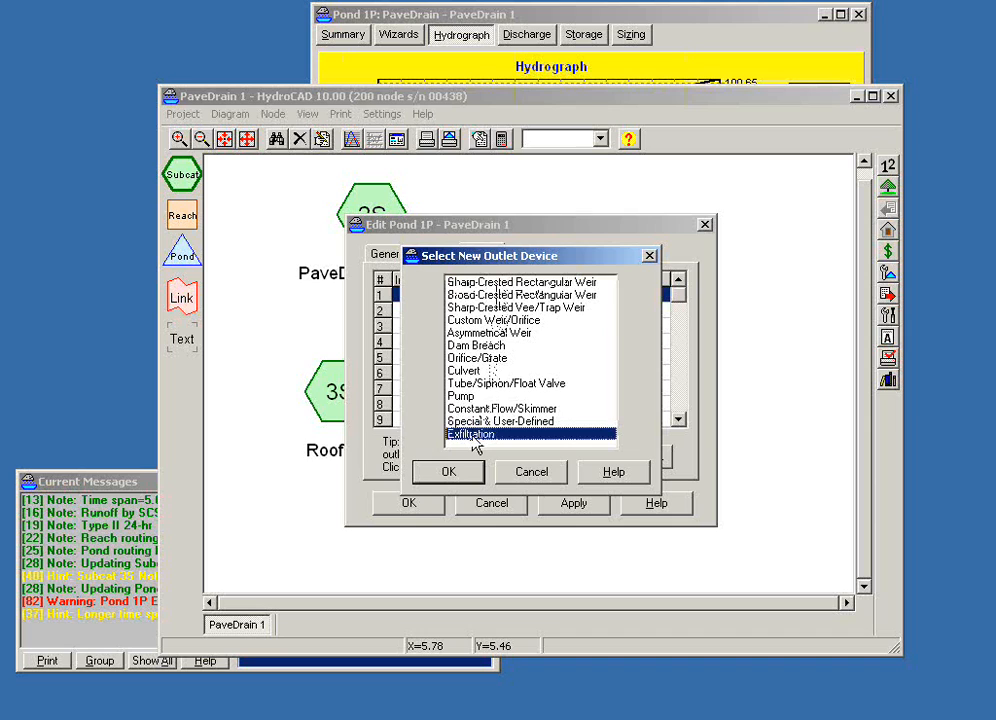
left_click(440, 472)
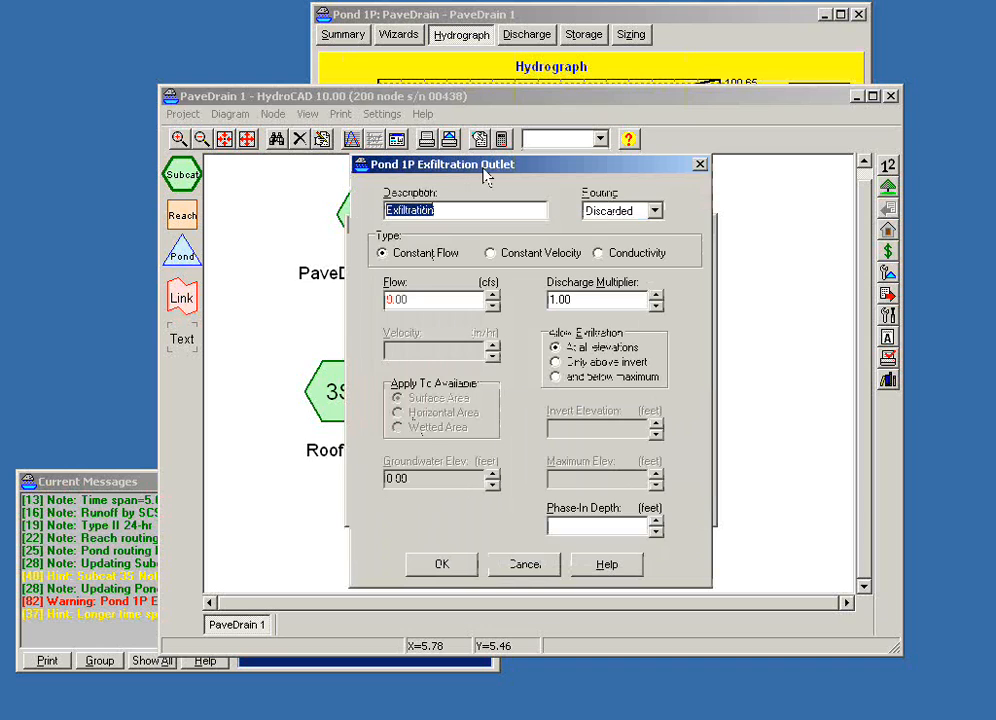
- Define the exfiltration as Constant Velocity at 2 in/hr over the surface area, and save the outlet and Pond 1P
left_click(428, 299)
double_click(428, 299)
left_click(434, 256)
left_click(489, 254)
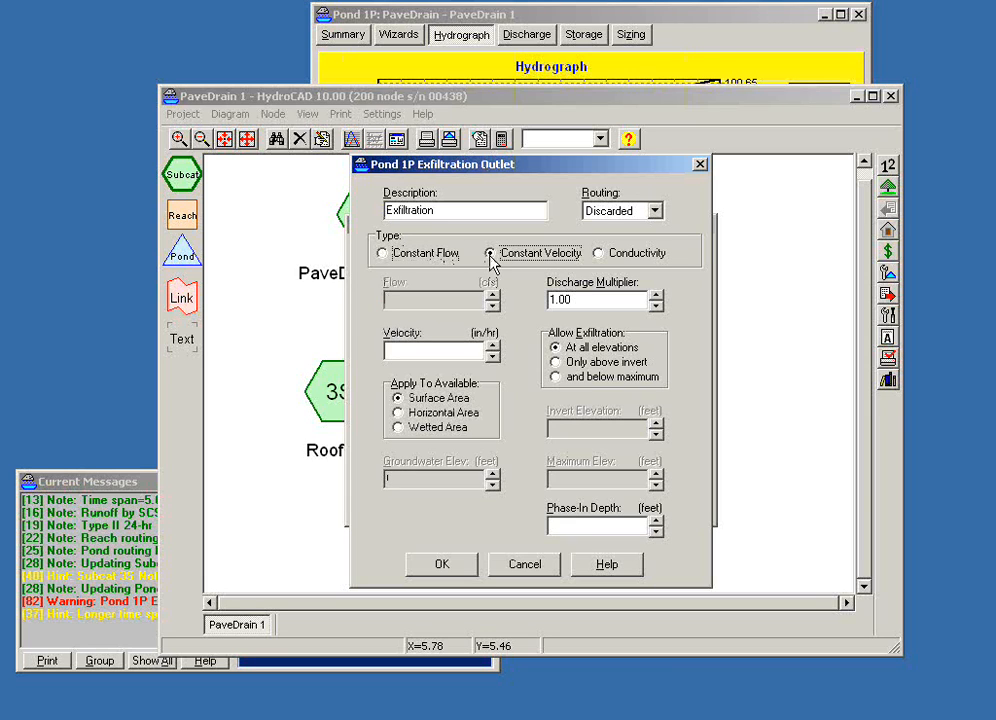
left_click(422, 351)
type("2")
key("Tab")
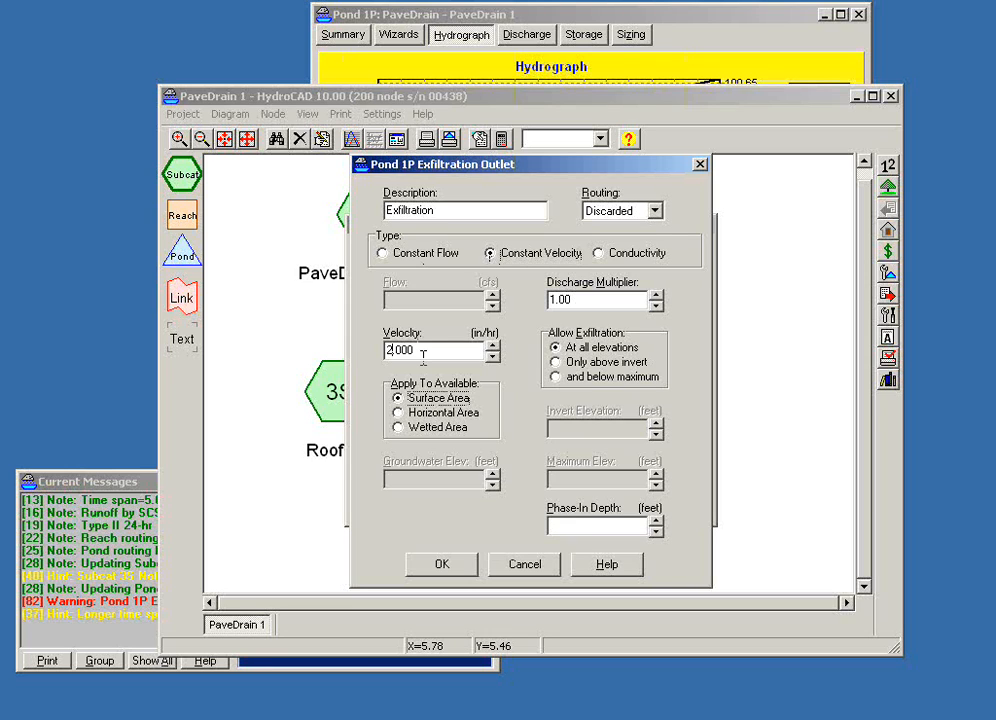
left_click(437, 400)
left_click_drag(570, 170, 605, 209)
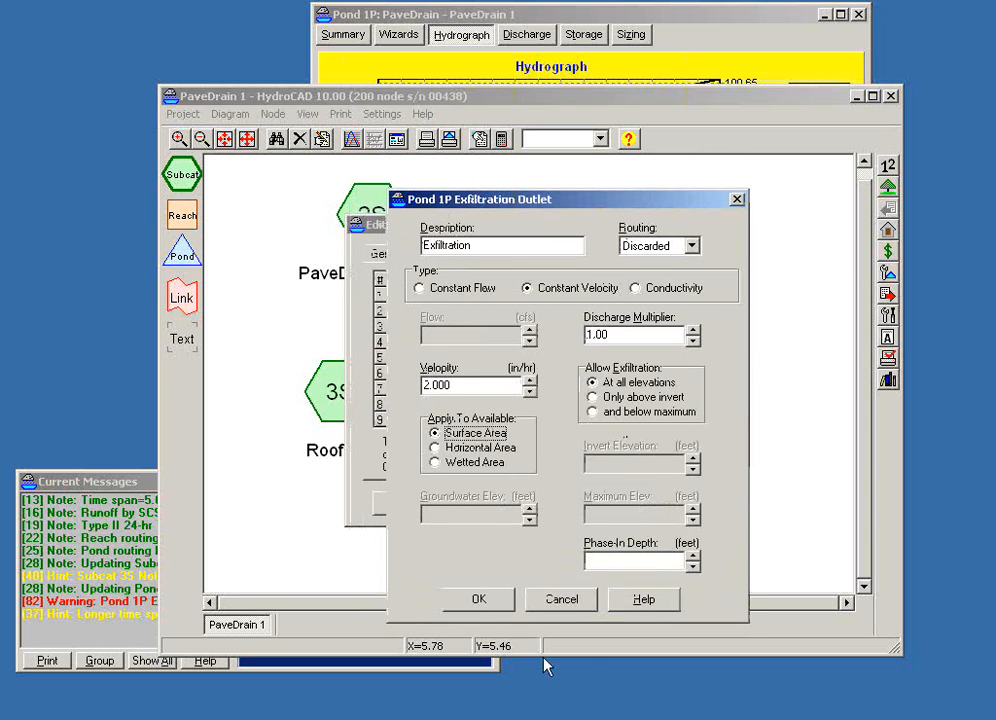
left_click(479, 599)
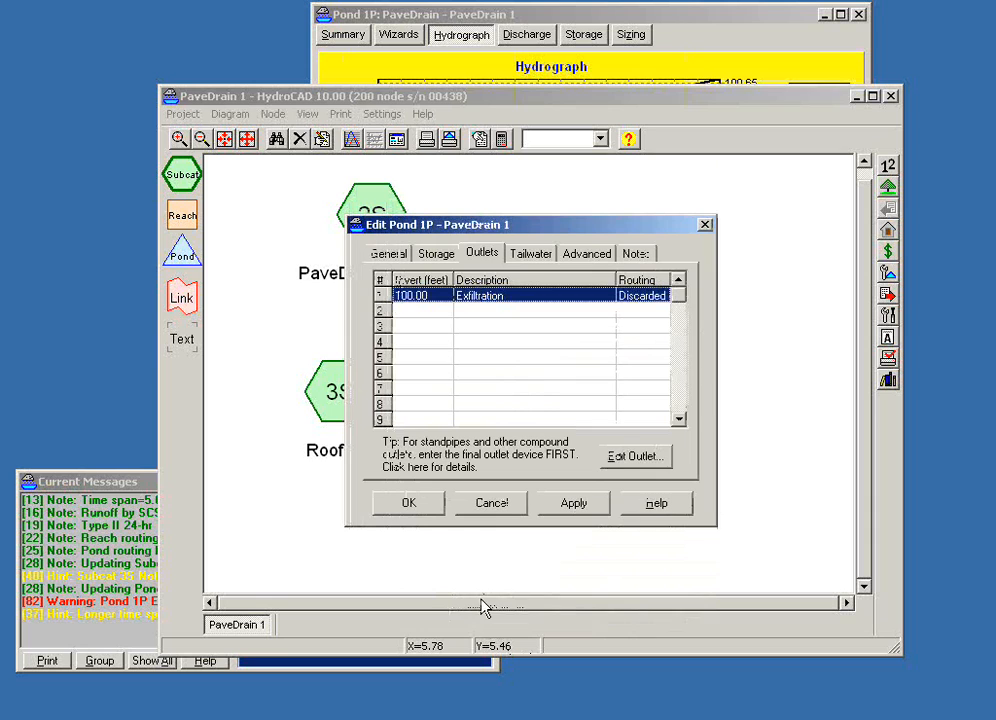
left_click(410, 503)
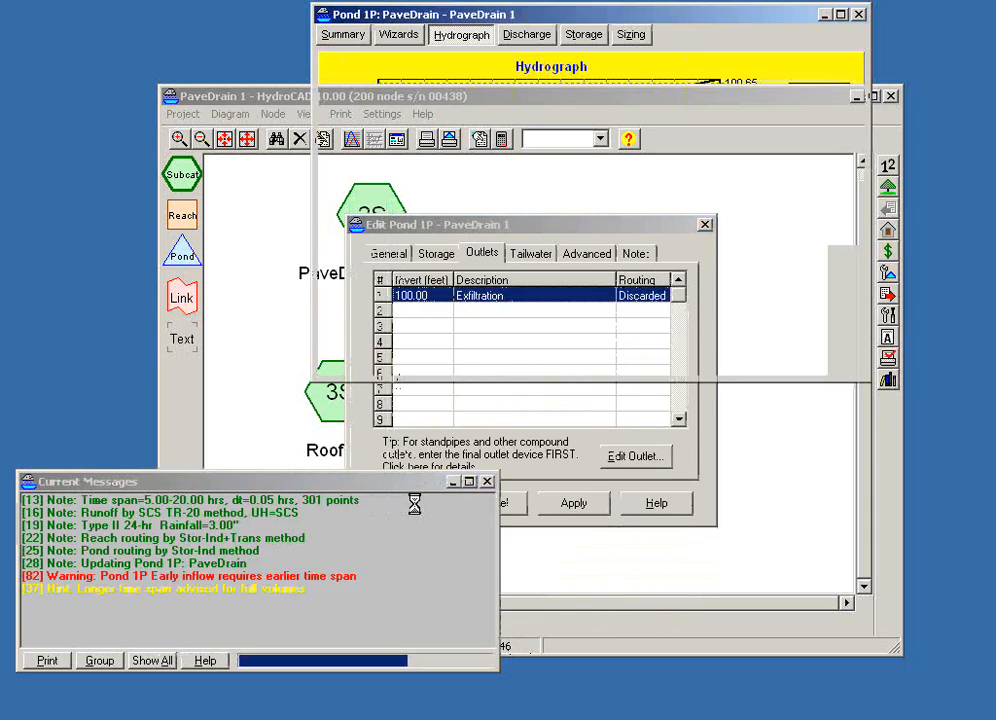
- Examine Pond 1P's updated hydrograph in 2D and 3D, and view its summary report in an enlarged window
left_click(647, 22)
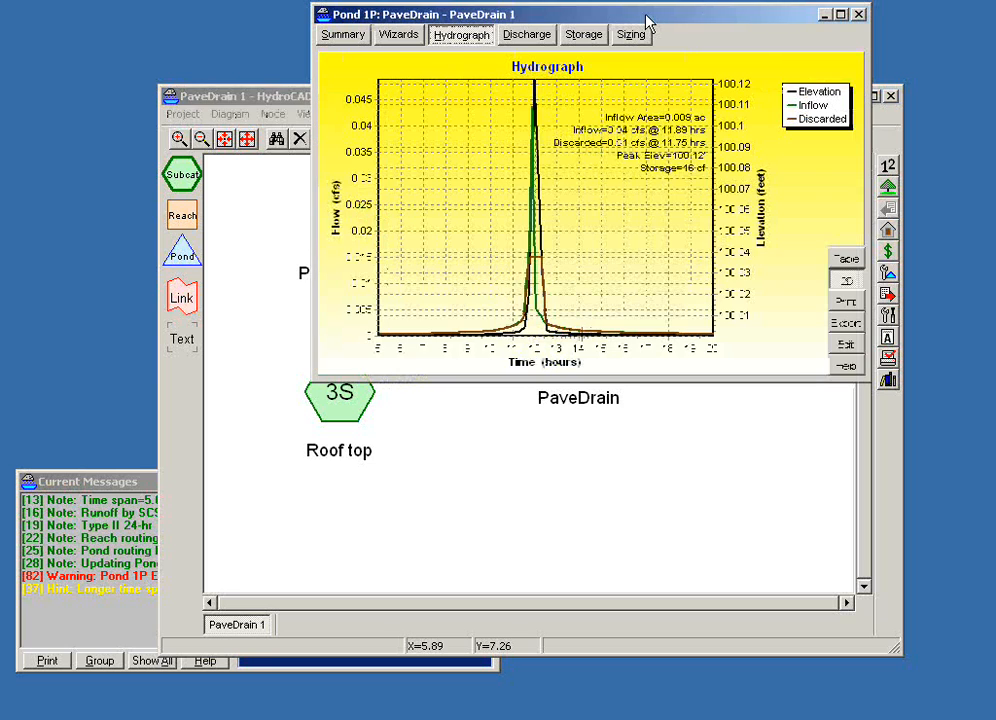
left_click_drag(647, 22, 445, 116)
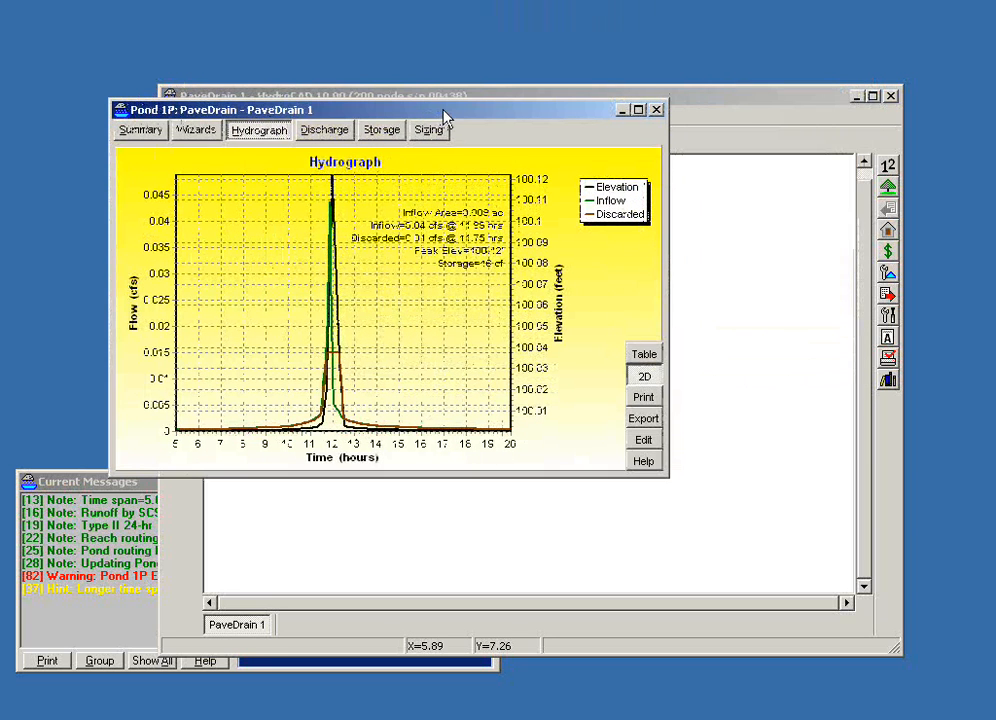
left_click(646, 378)
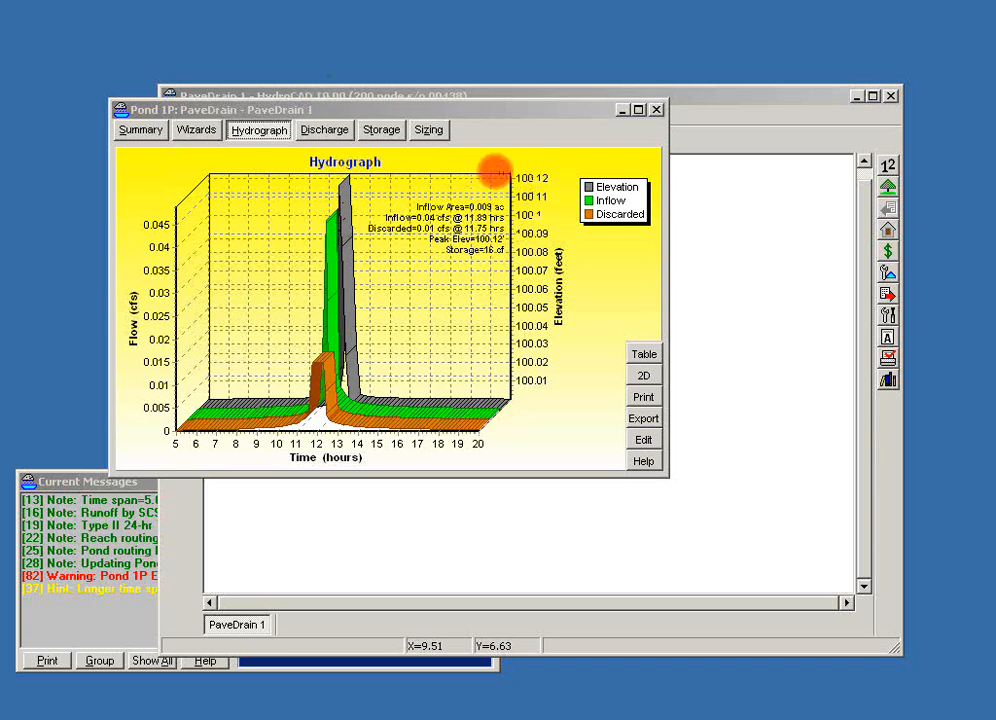
left_click(138, 130)
left_click_drag(668, 476, 867, 639)
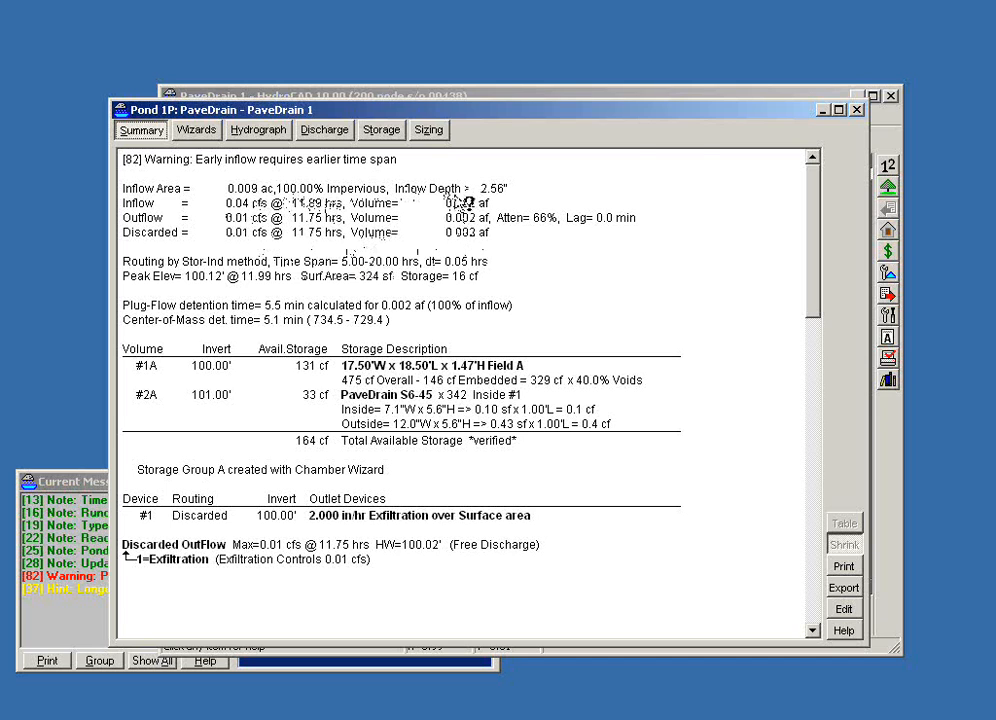
- Turn off large units for areas and volumes in the project units, and review Pond 1P's stage-discharge curve
left_click(888, 165)
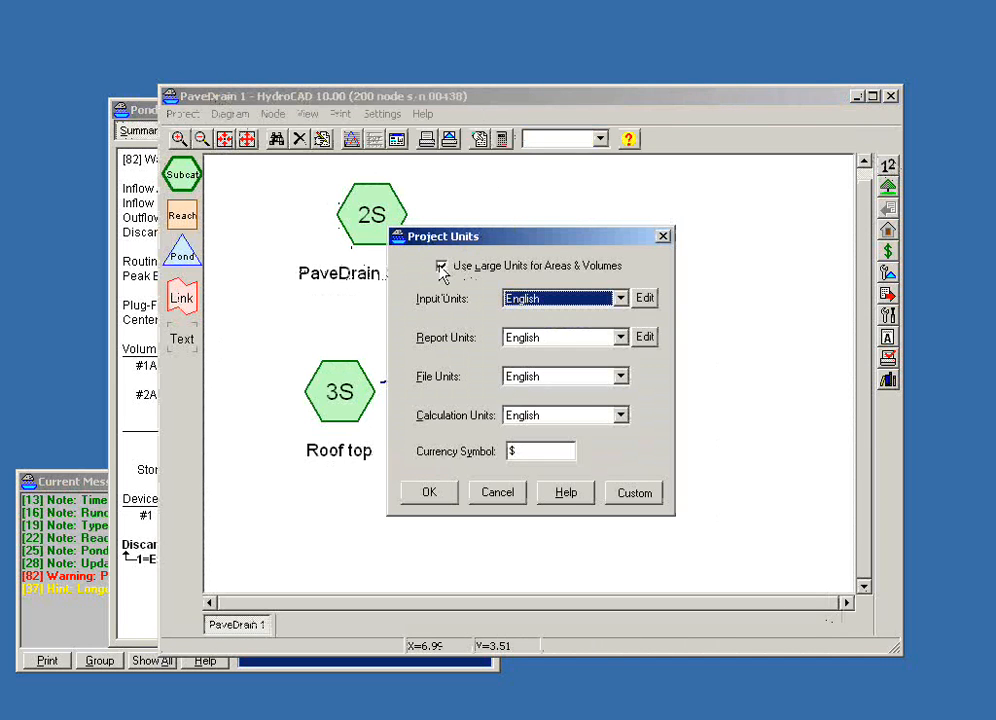
left_click(442, 270)
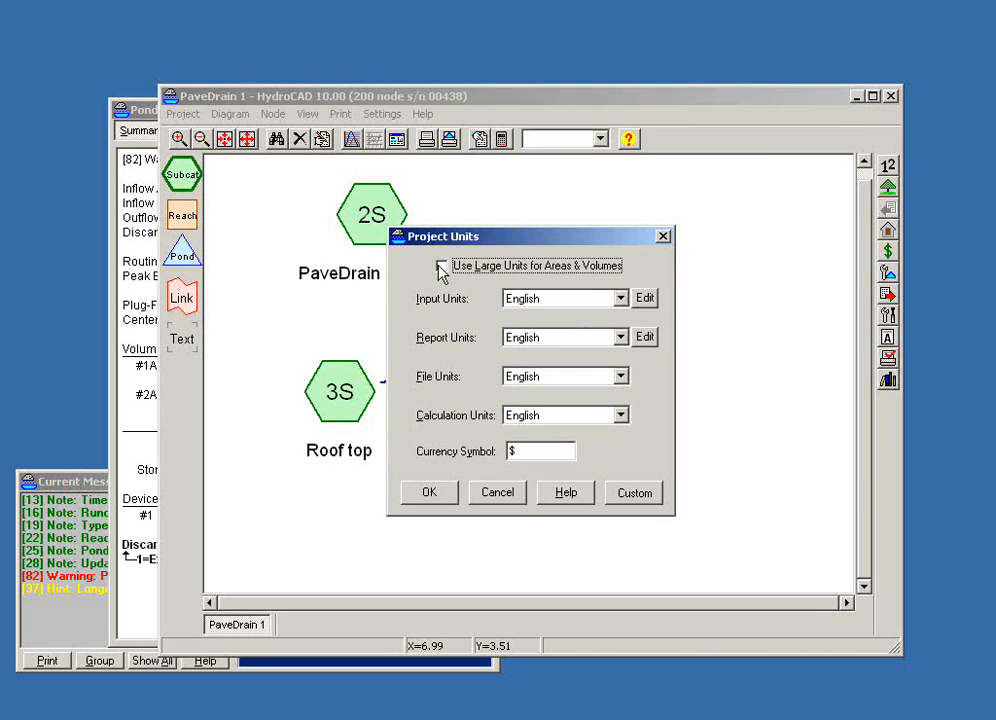
left_click(420, 493)
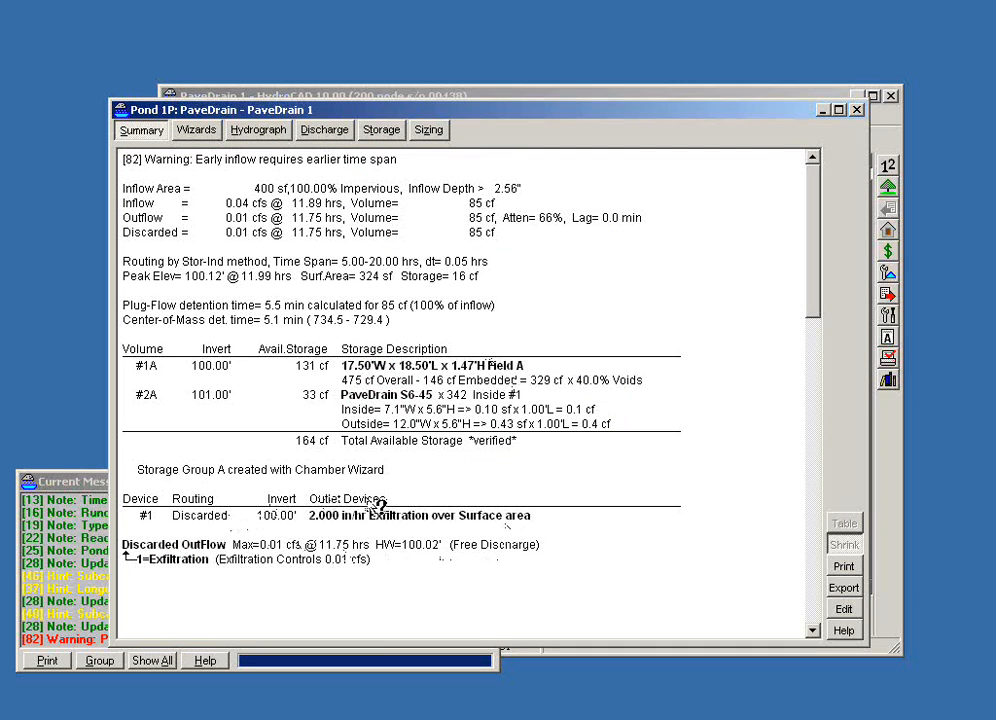
left_click(320, 140)
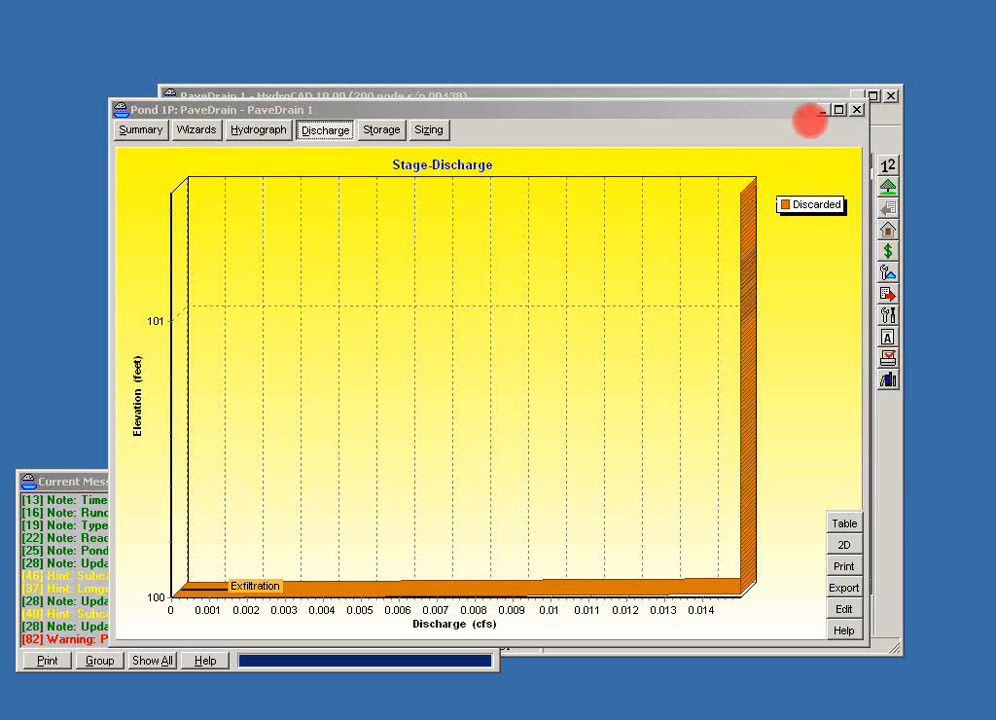
left_click(857, 110)
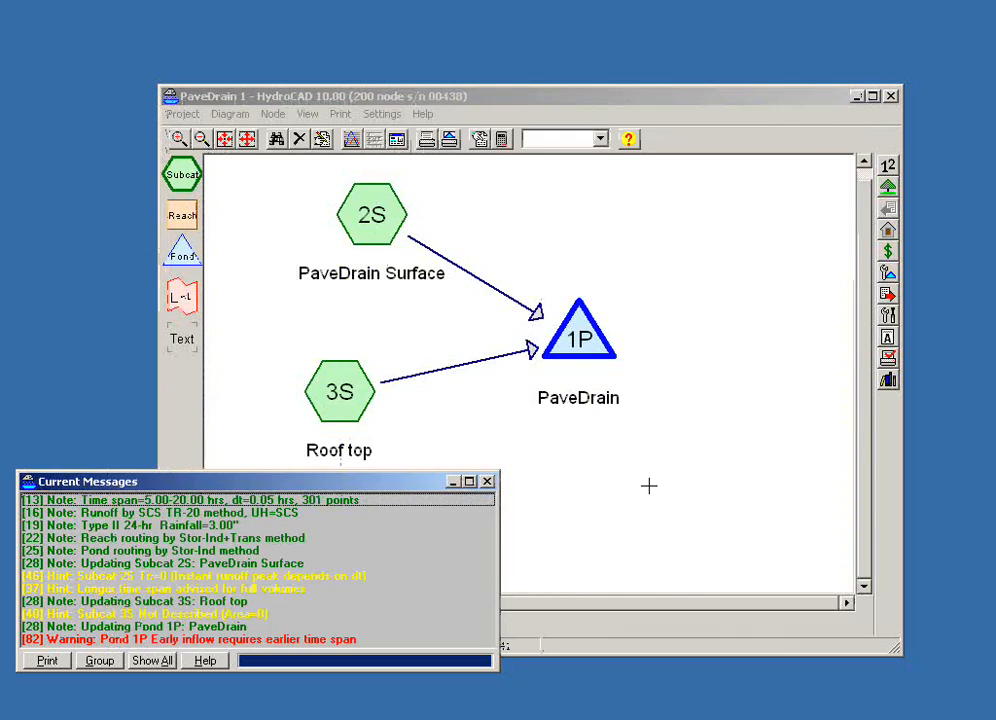
- Add a new pond diagonally below Pond 1P on its right side, and a new reach directly below Pond 1P in the routing diagram
left_click(649, 482)
left_click_drag(183, 252, 678, 450)
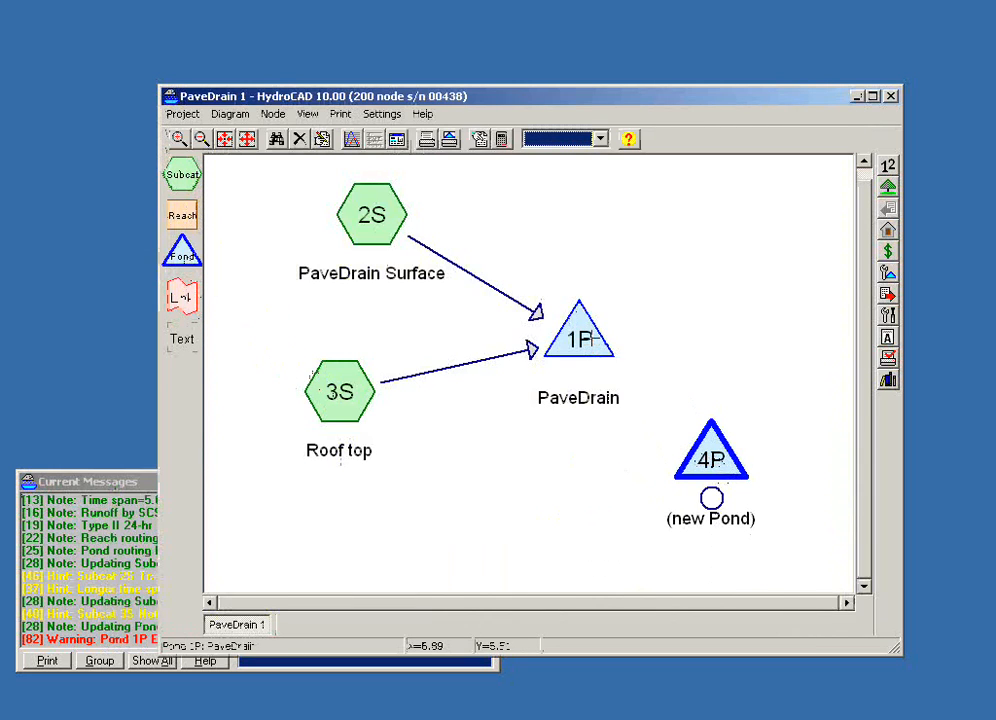
mouse_move(592, 340)
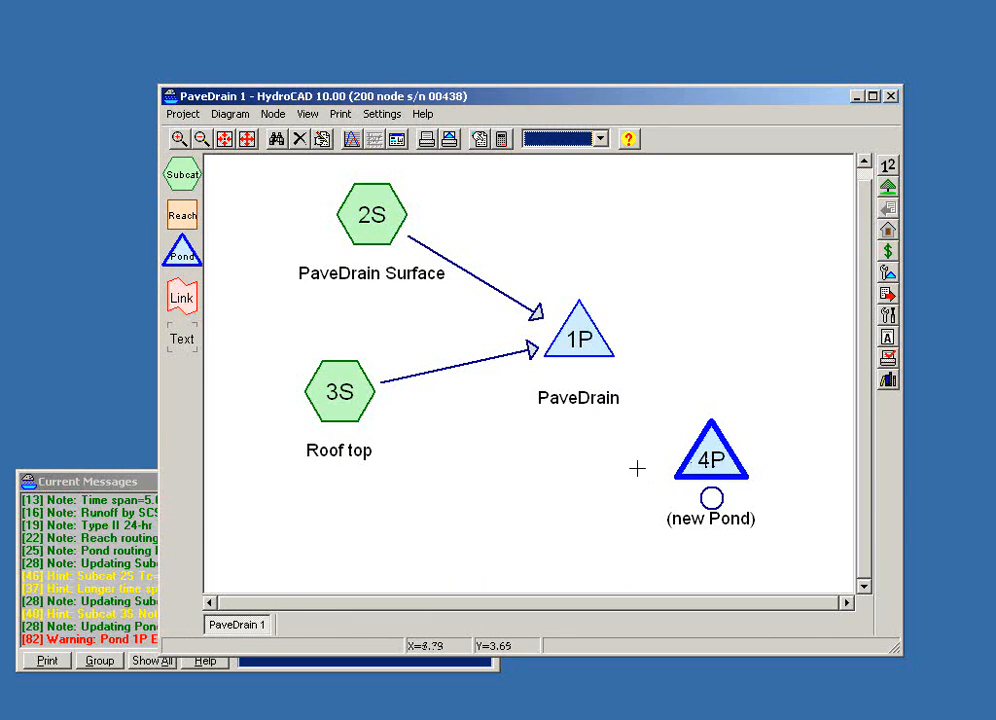
left_click_drag(203, 238, 545, 470)
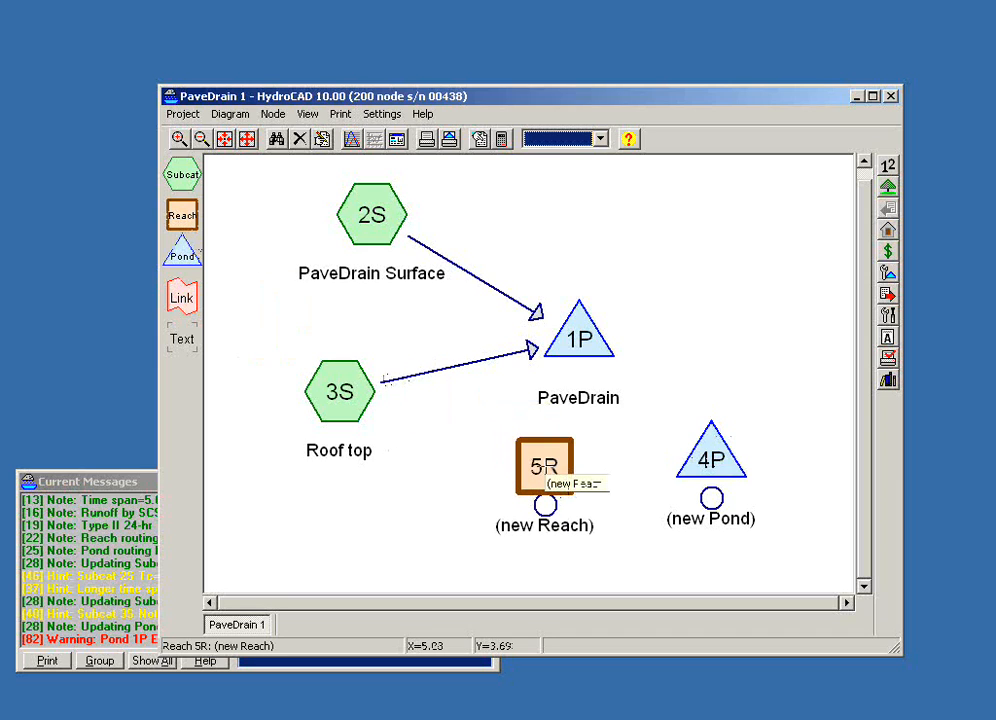
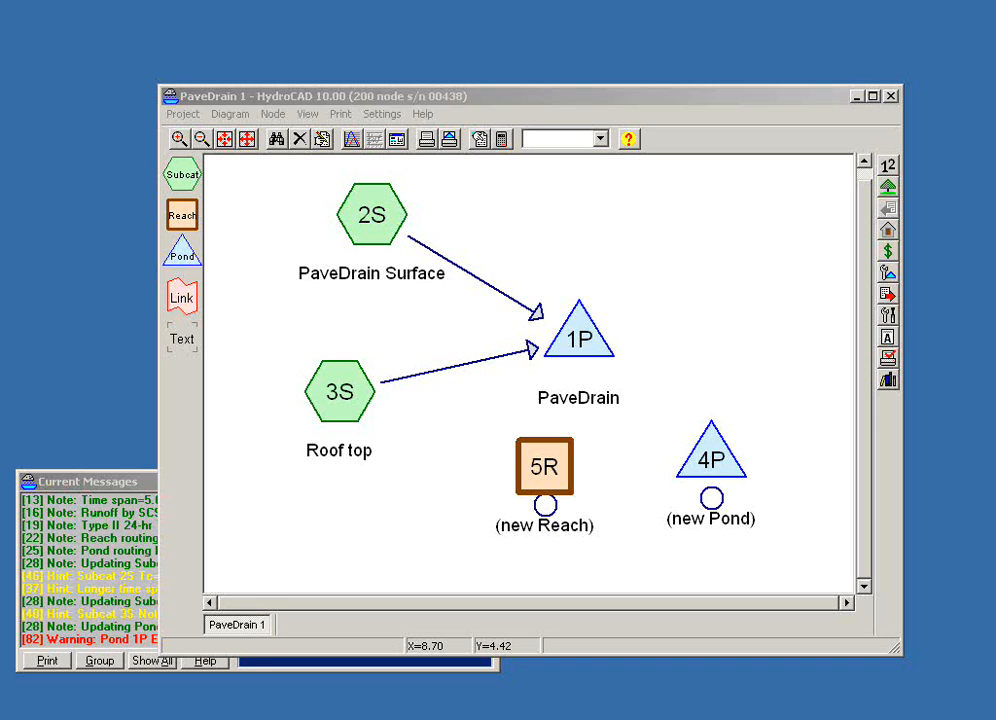
- Add a second chamber field on row 4 of Pond 1P's storage with the Chamber Wizard, using the CMP_Round 12 model
left_click(576, 338)
right_click(578, 338)
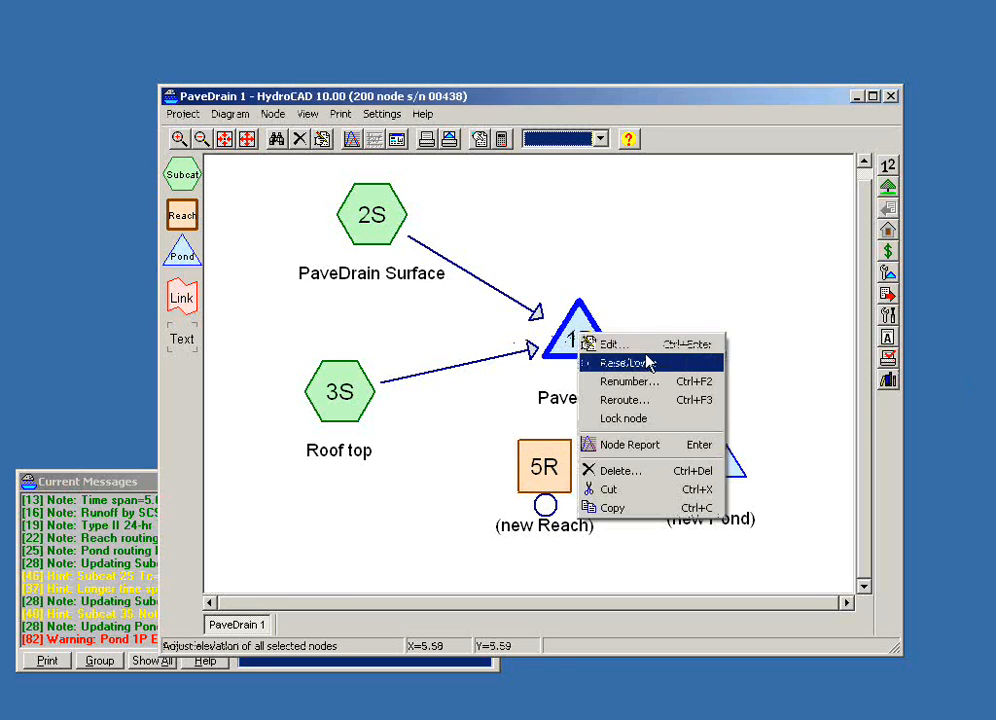
left_click(592, 346)
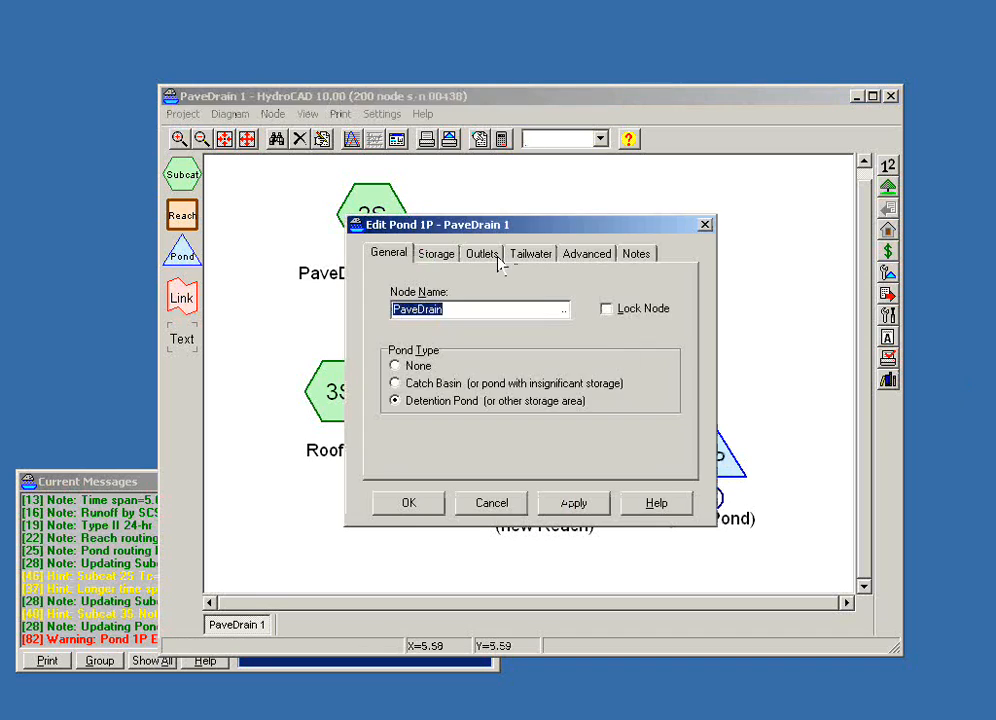
left_click(447, 258)
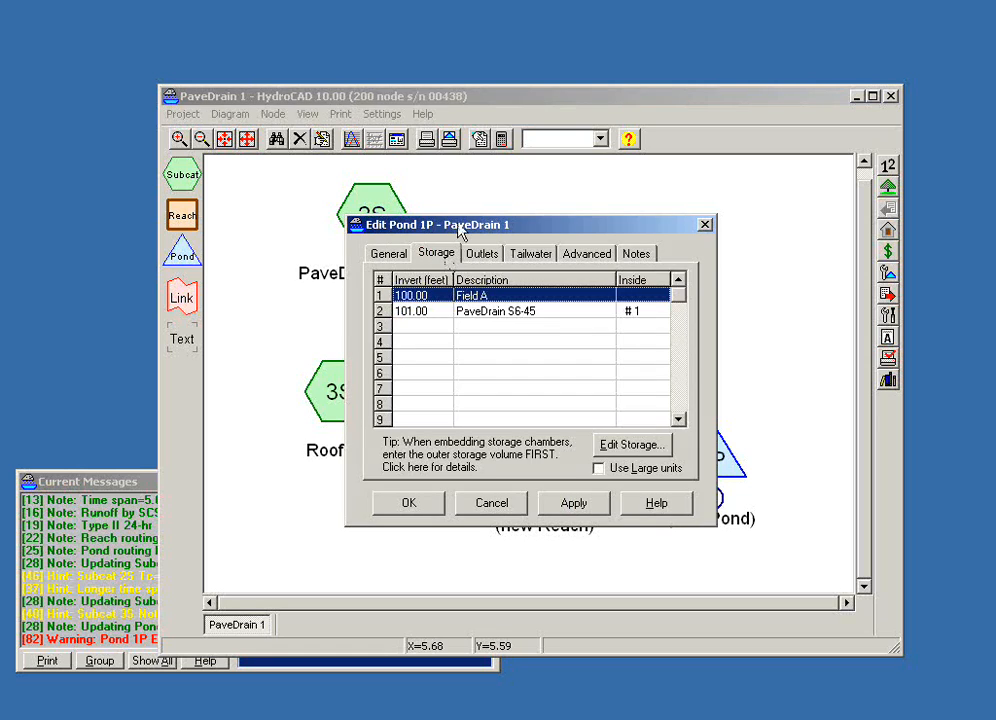
left_click_drag(459, 231, 479, 229)
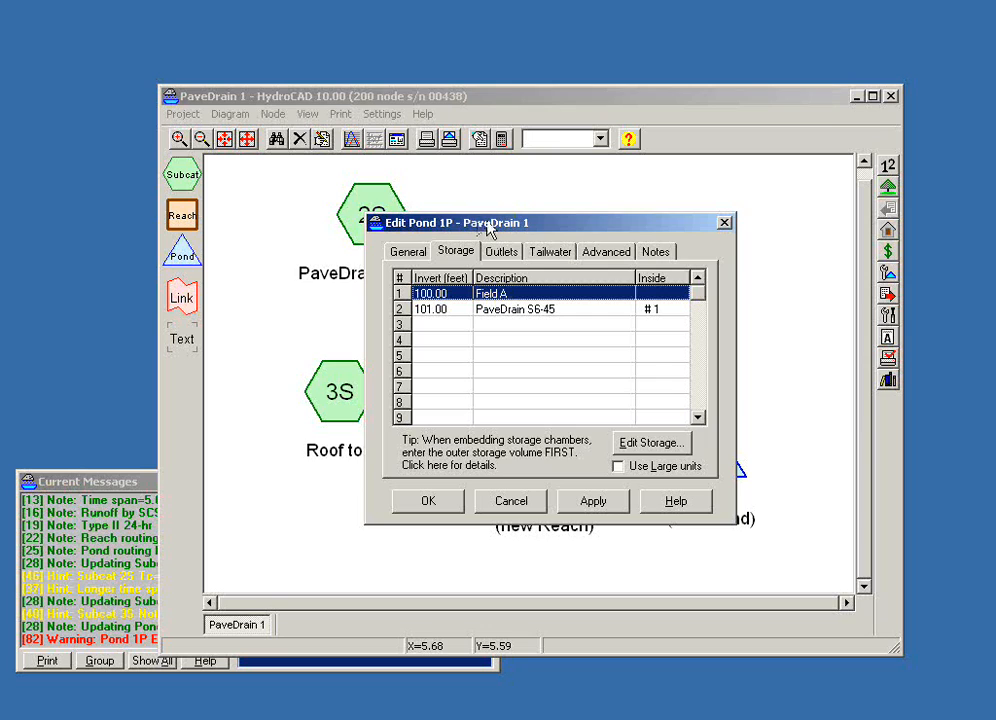
double_click(498, 343)
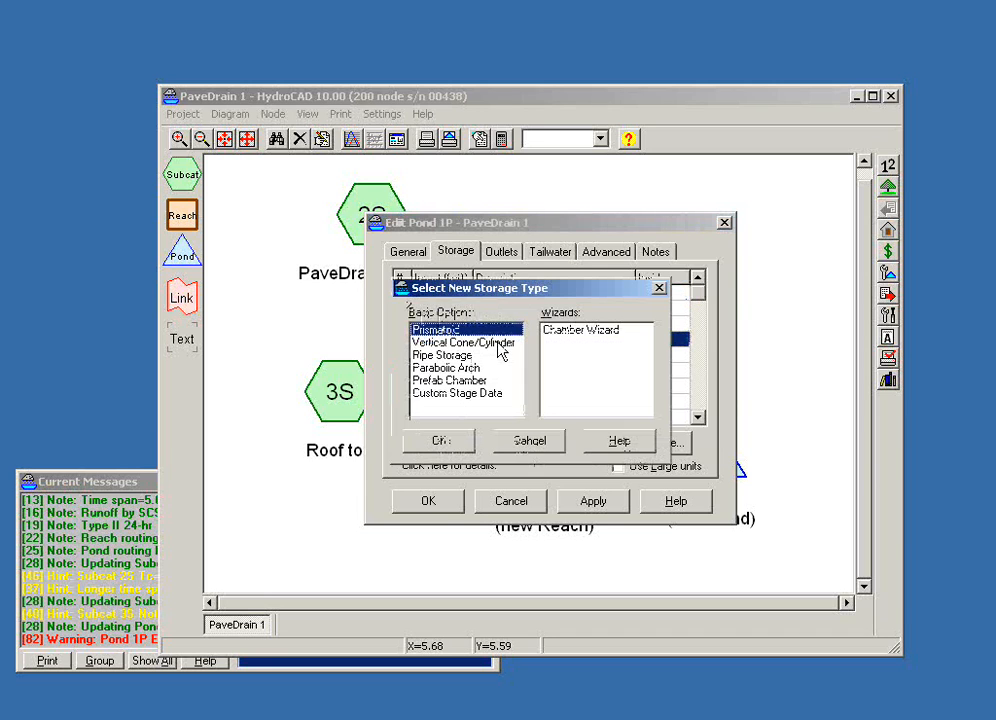
double_click(572, 332)
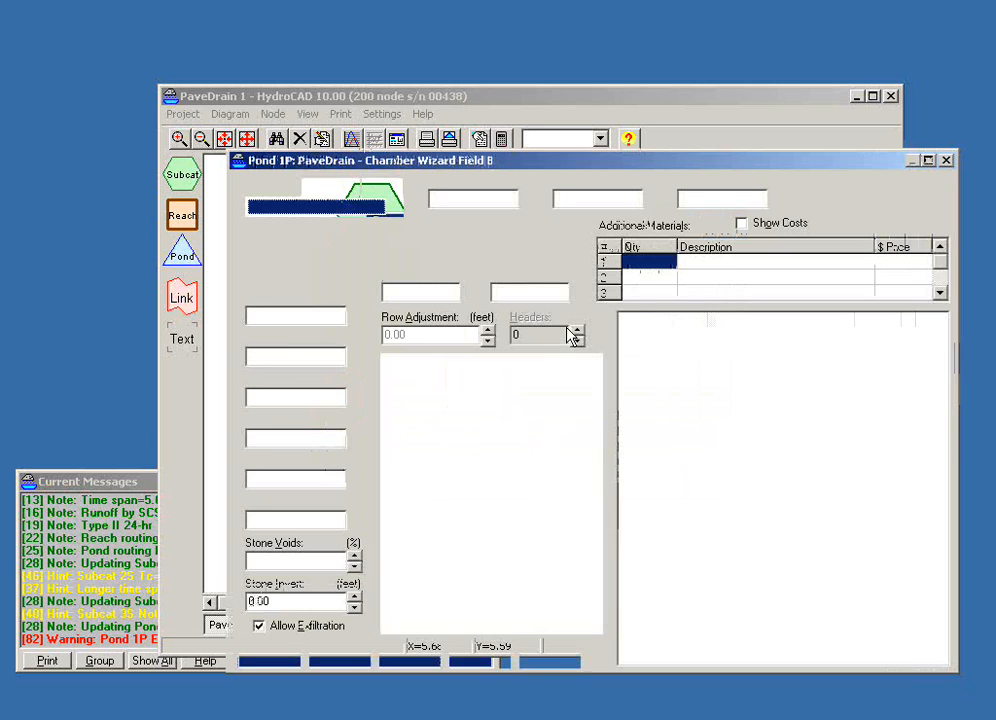
left_click(392, 207)
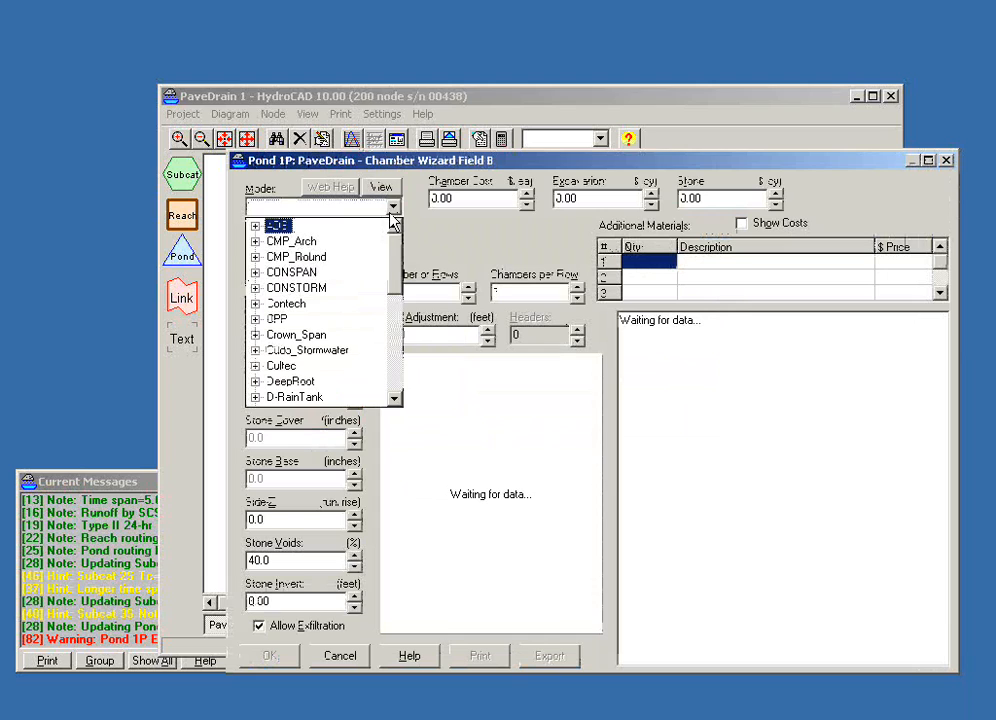
left_click(255, 257)
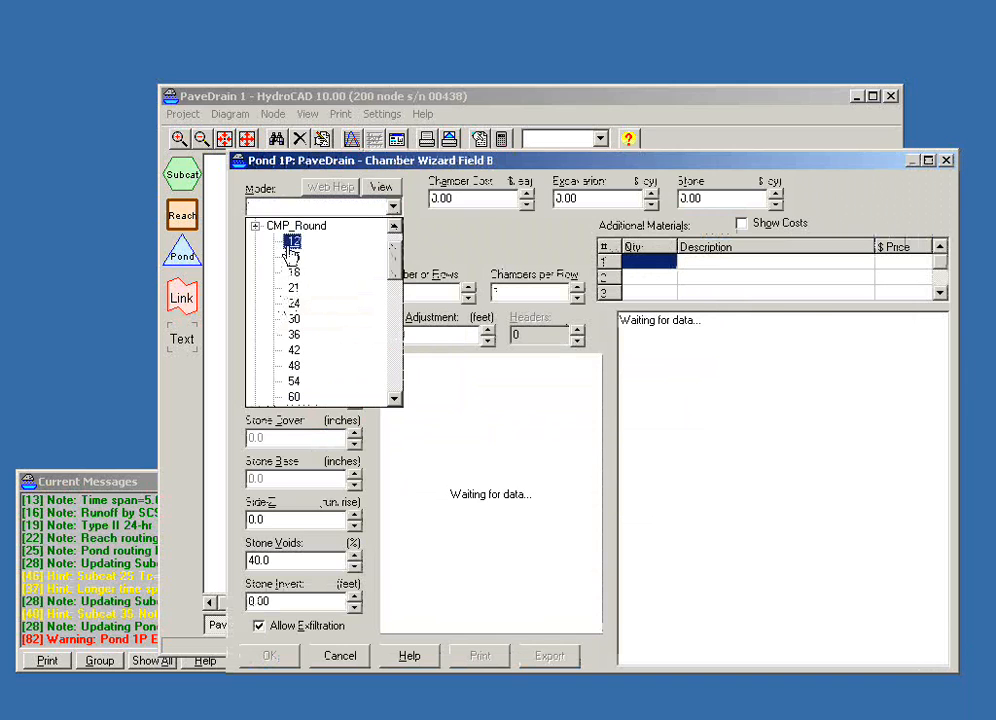
left_click(292, 243)
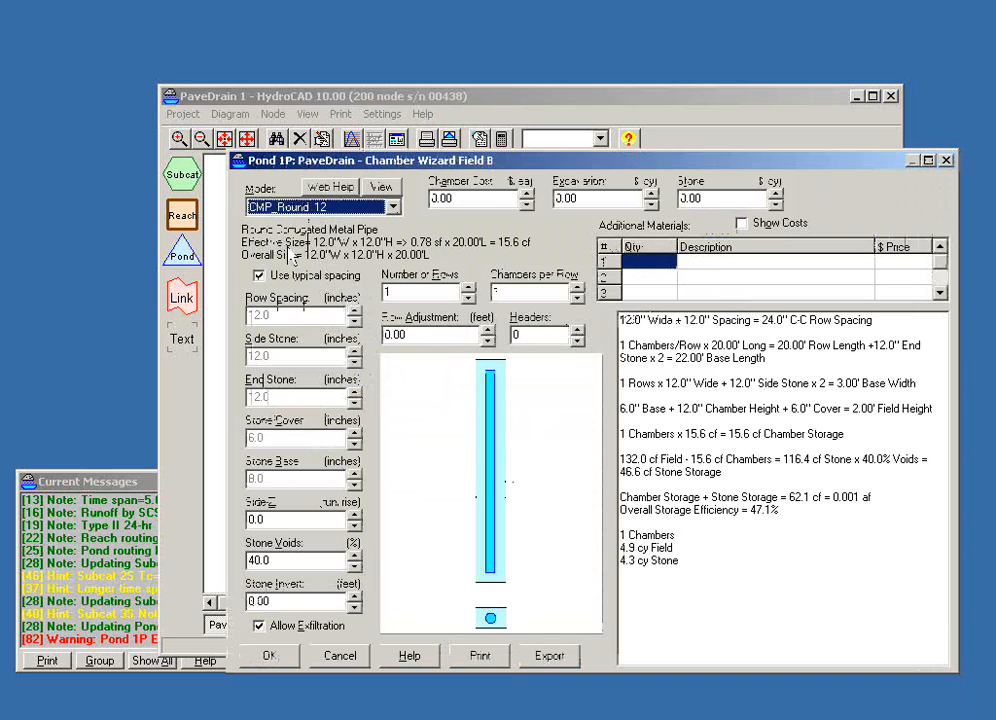
- Lay out the CMP_Round 12 chamber field with 9 rows and 1 chamber per row
left_click(468, 289)
left_click(468, 289)
left_click(468, 289)
left_click(468, 289)
left_click(468, 289)
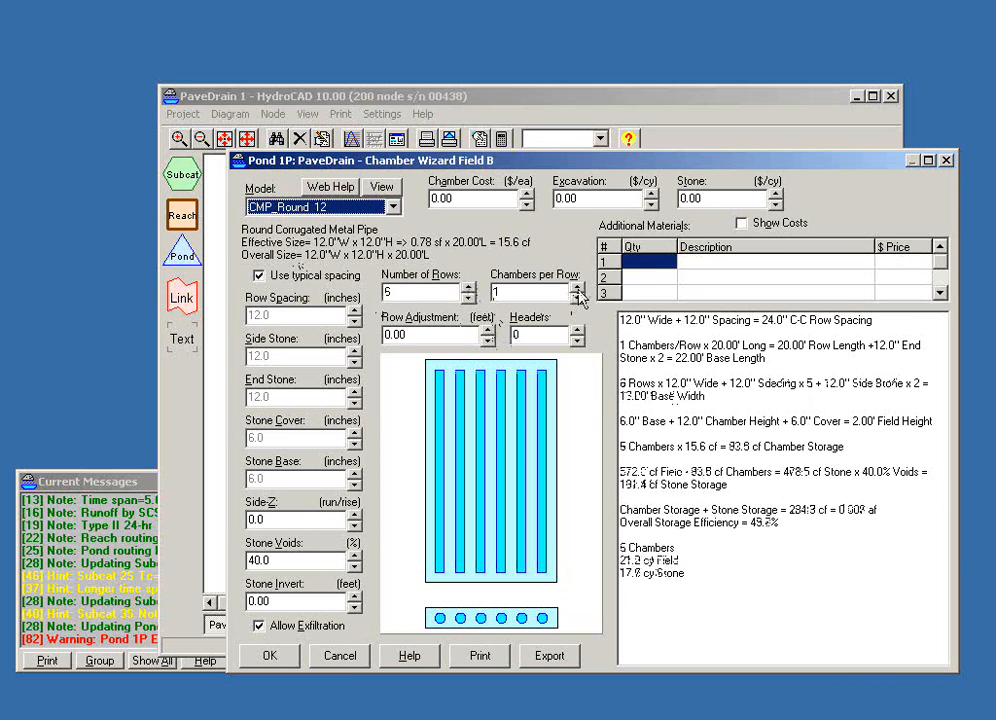
left_click(577, 288)
left_click(577, 288)
left_click(468, 288)
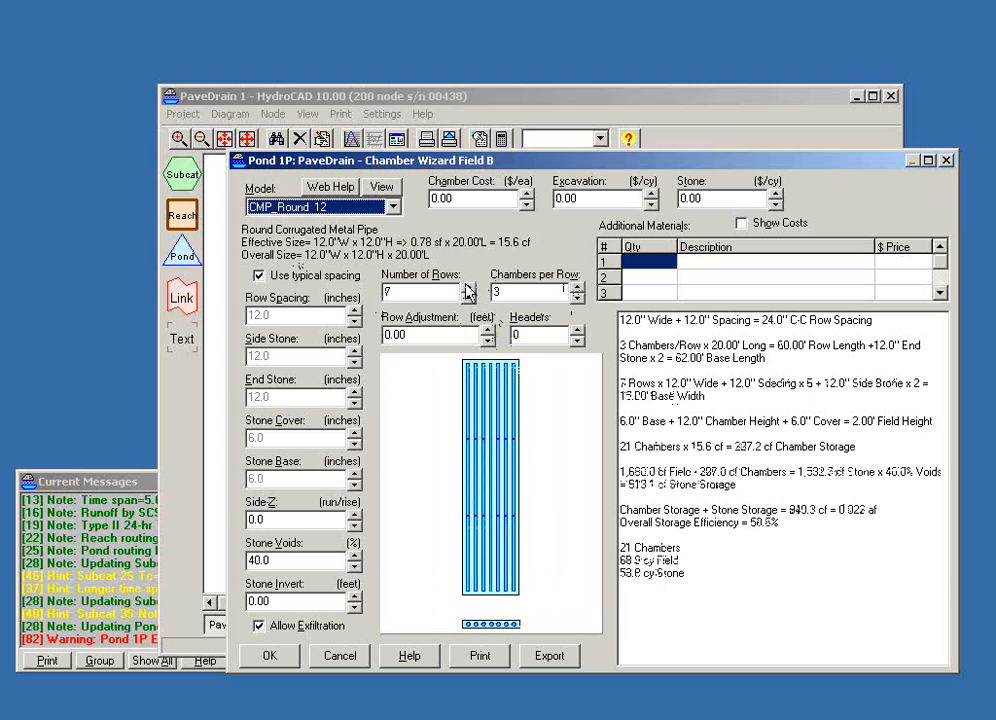
left_click(468, 289)
left_click(468, 289)
left_click(577, 297)
left_click(577, 297)
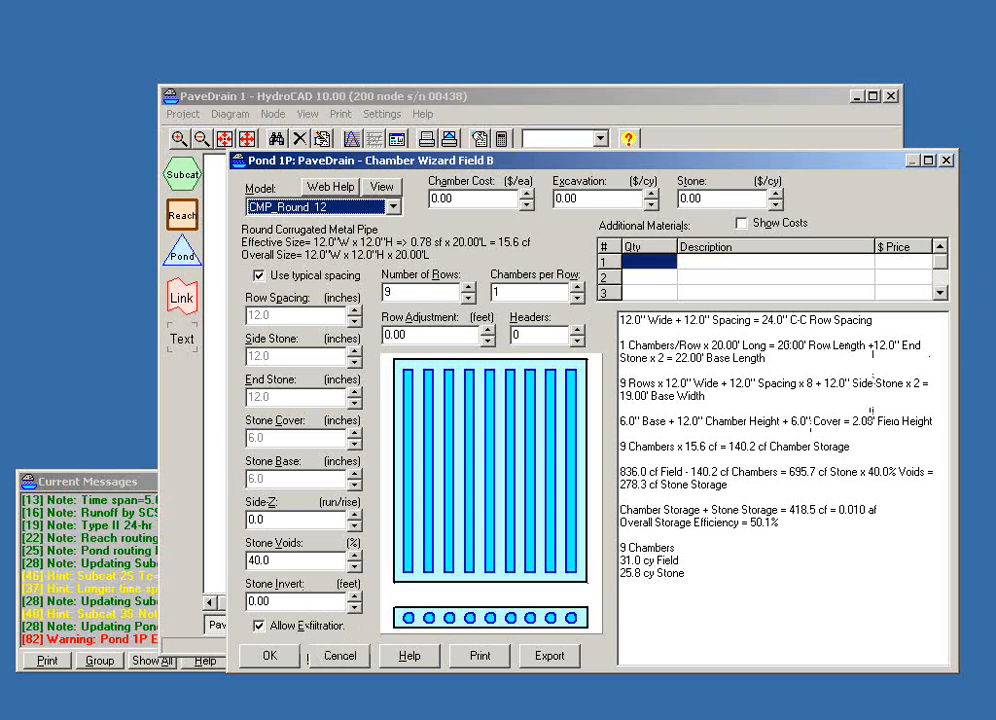
left_click(393, 207)
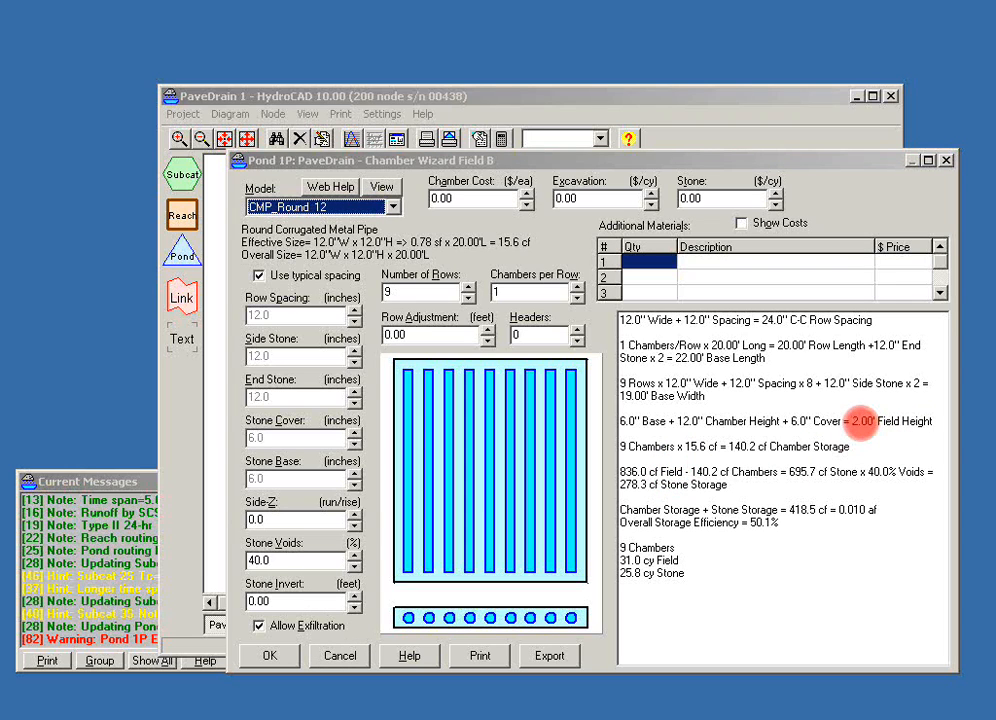
- Set Field B's stone invert to 98.00 feet, and save the chamber field and Pond 1P
left_click(290, 604)
type("98.00")
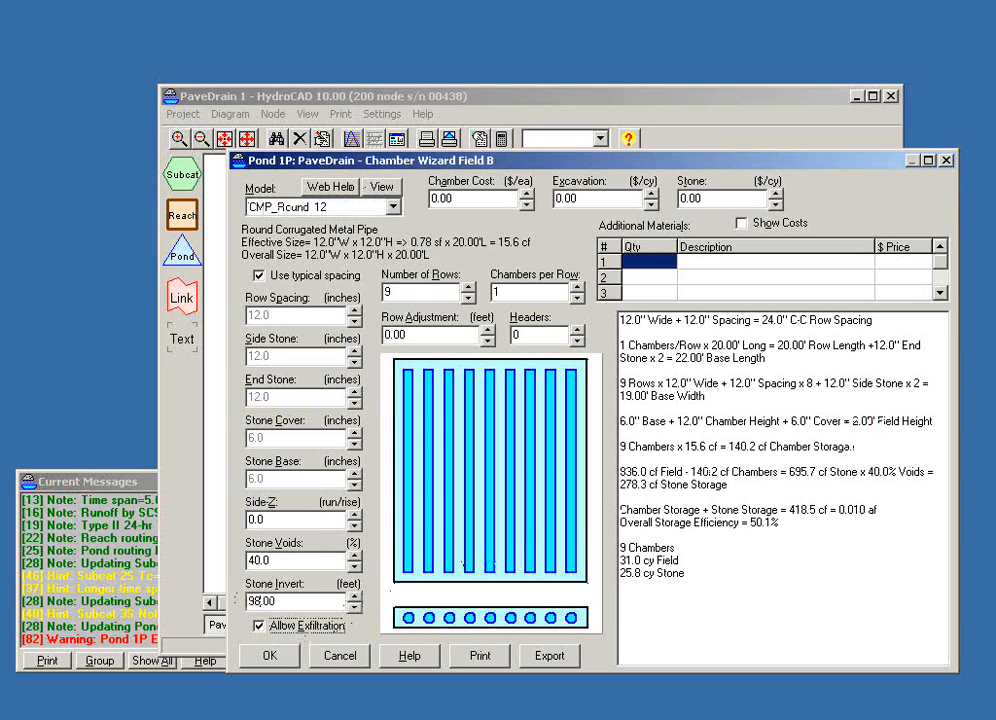
key("Tab")
left_click(268, 660)
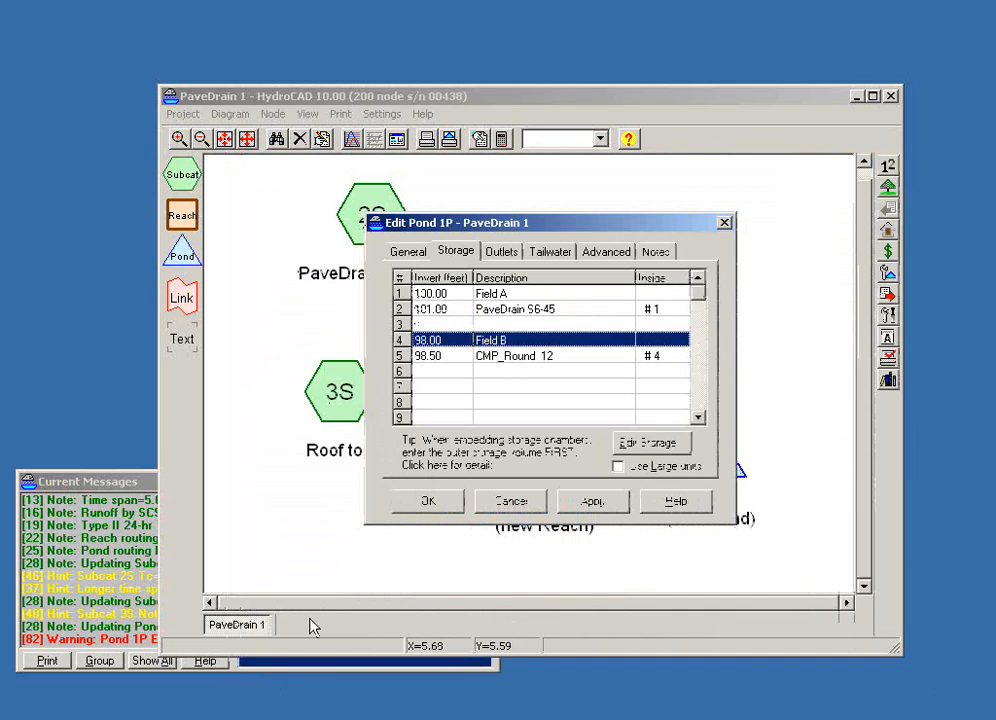
left_click(428, 505)
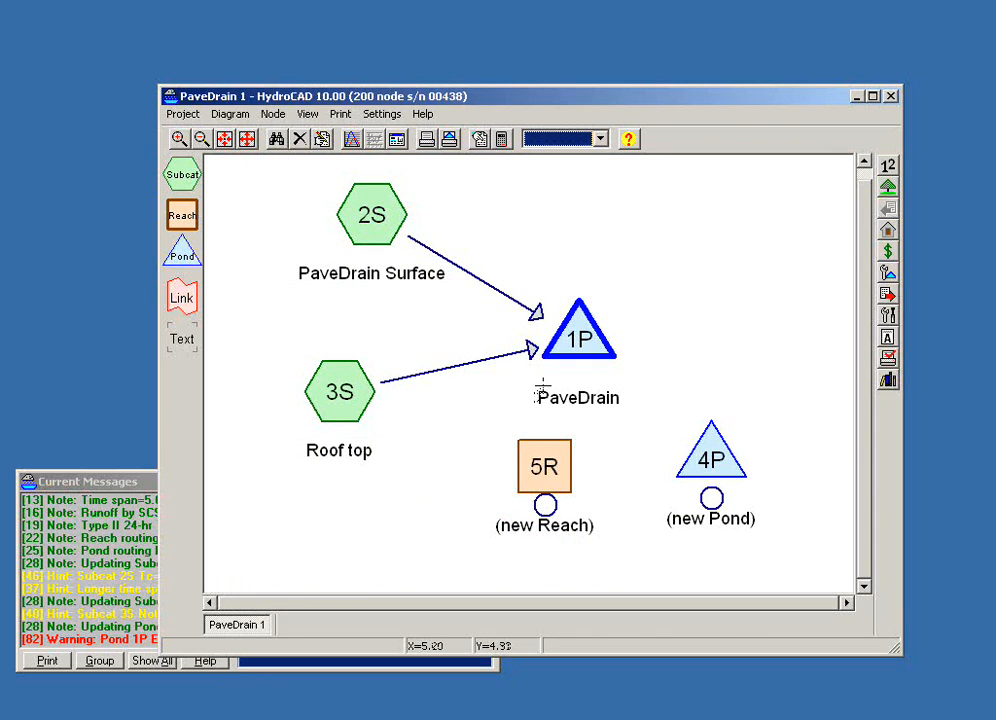
- Review Pond 1P's stage-area-storage curve in both 2D and 3D
left_click(574, 337)
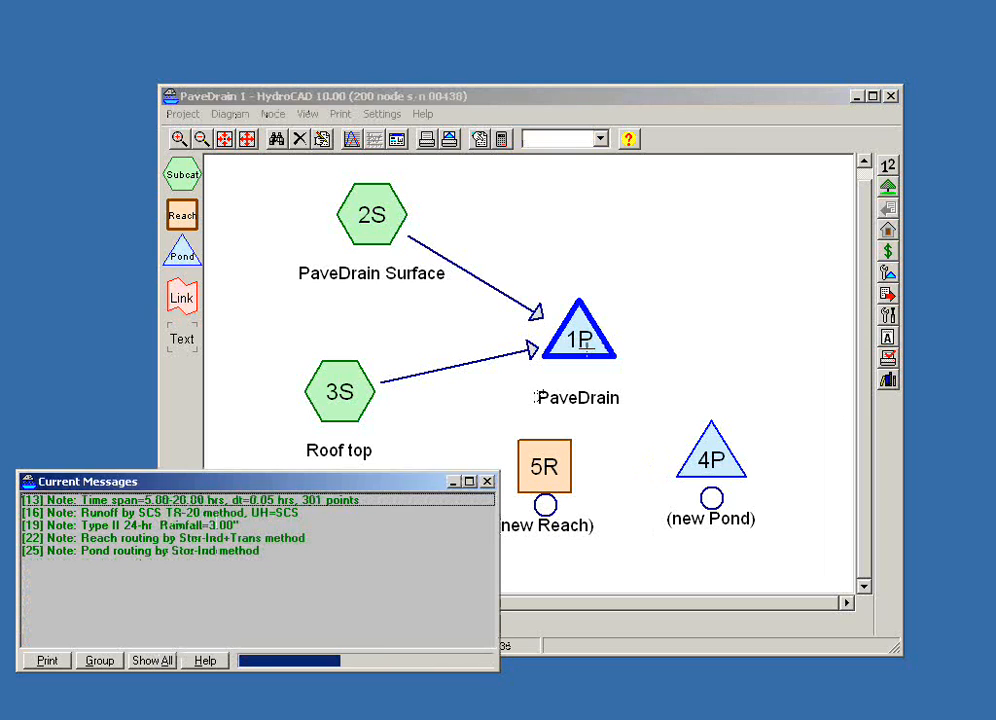
left_click(423, 183)
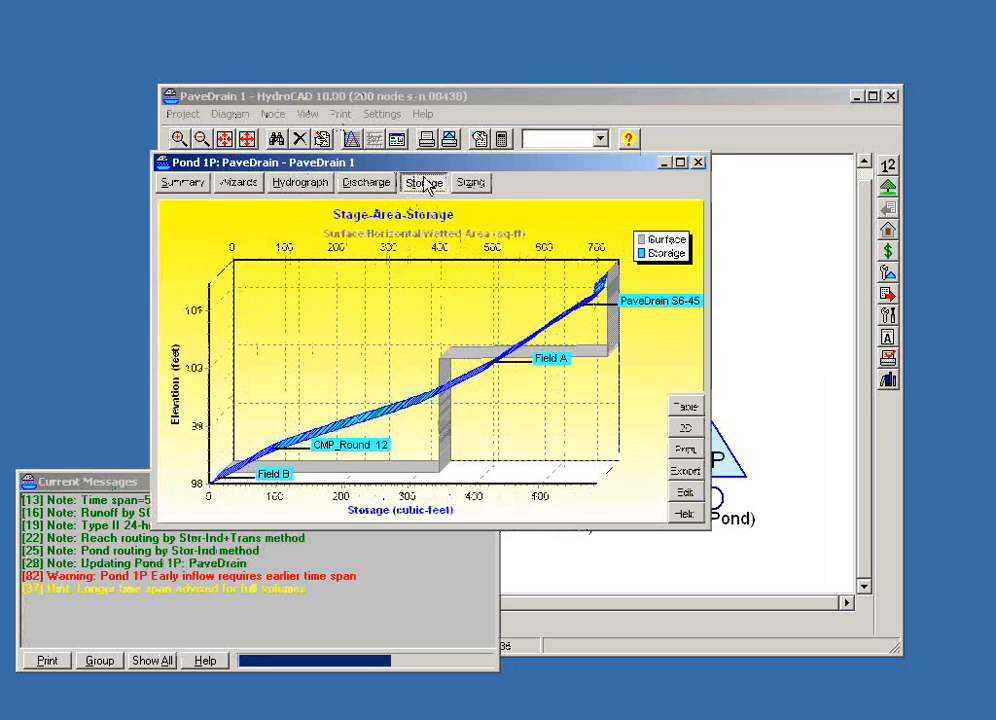
left_click(684, 429)
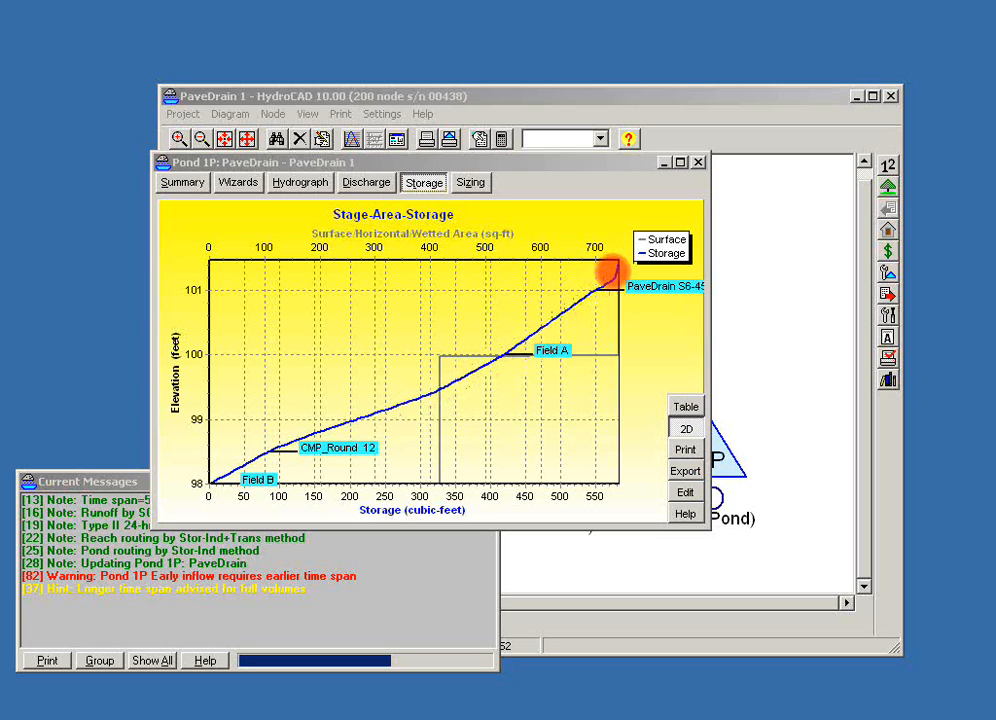
left_click(686, 430)
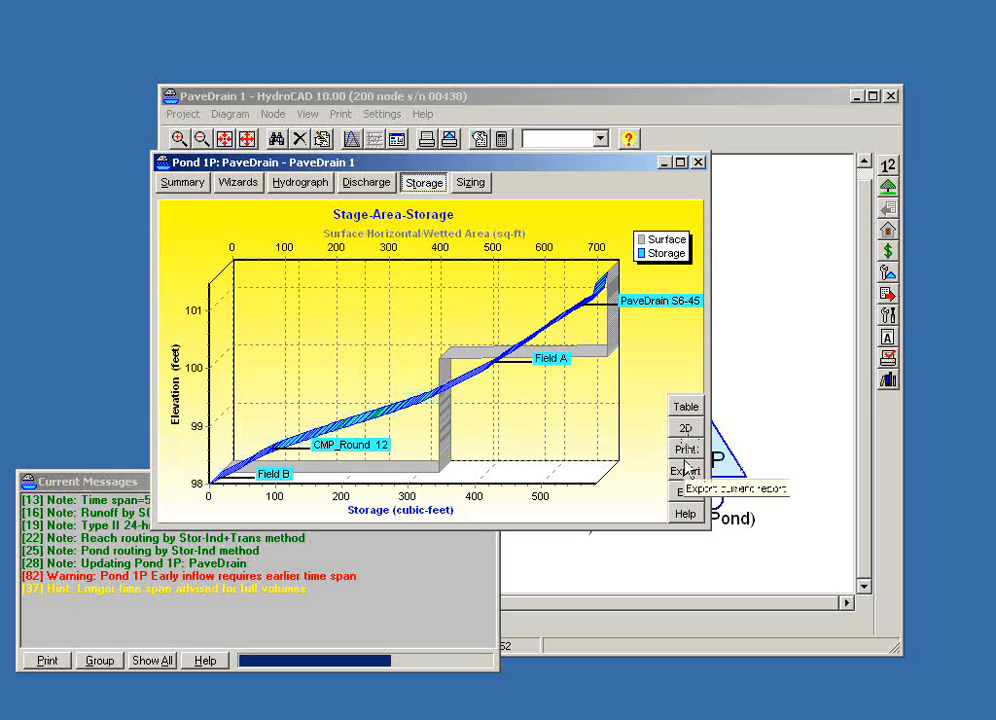
- Reopen Field B from Pond 1P's storage and change its chamber model to Cultec R-V8HD
left_click(685, 492)
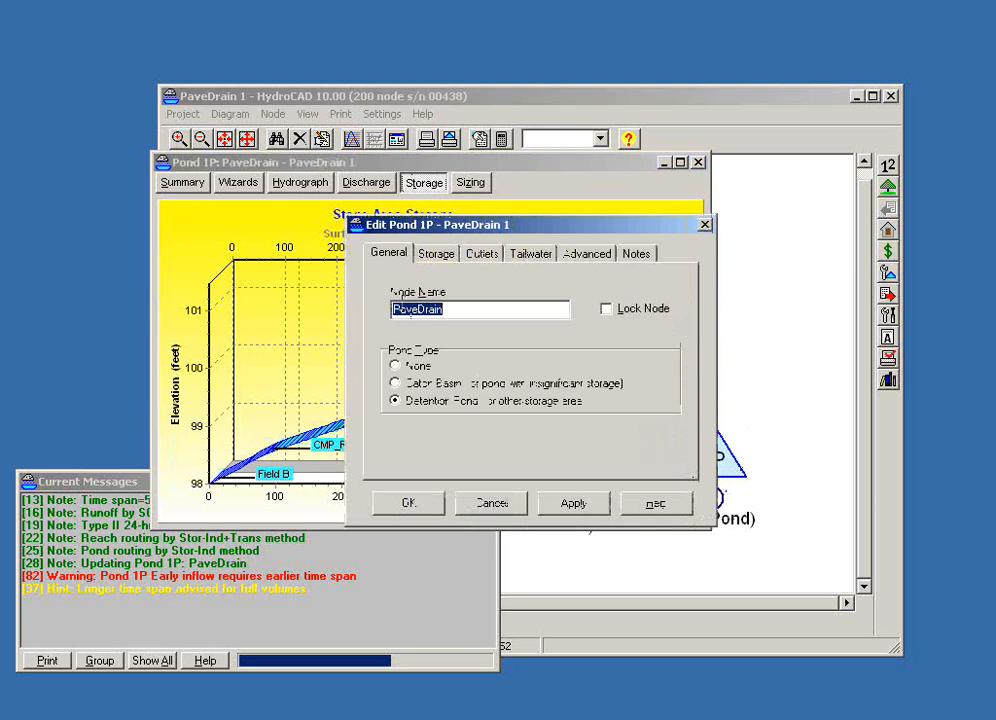
left_click(452, 262)
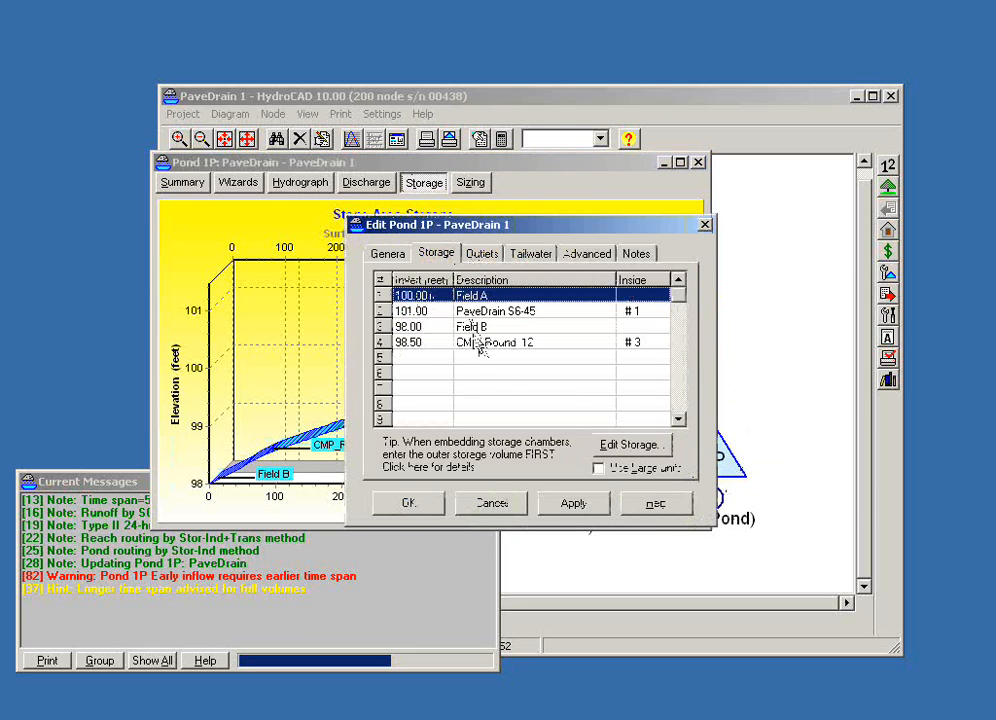
double_click(473, 338)
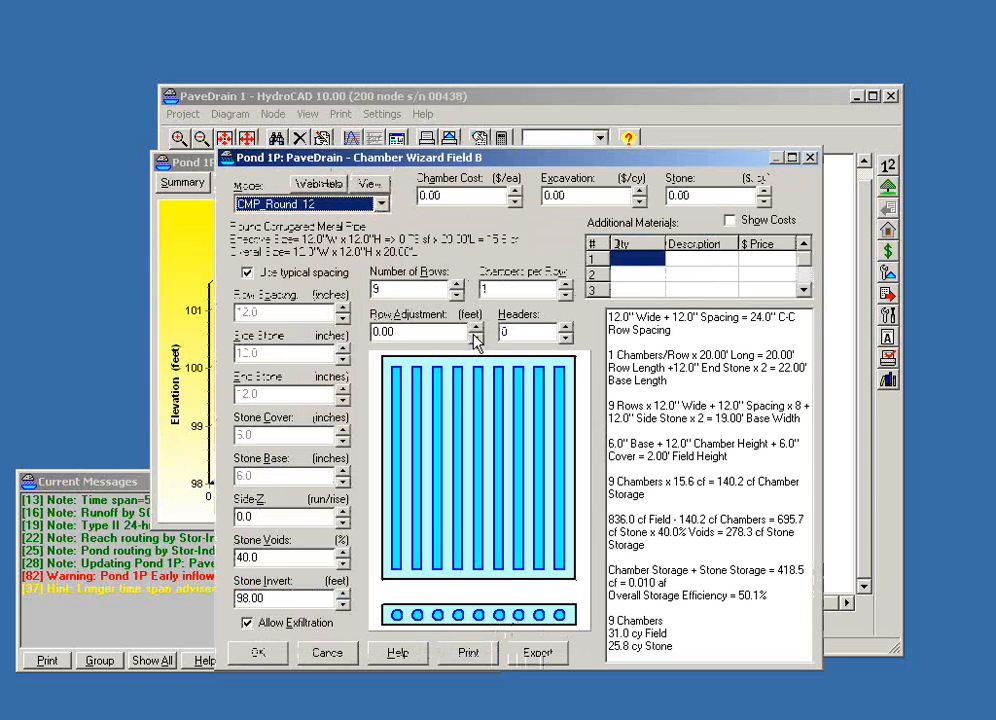
left_click(381, 204)
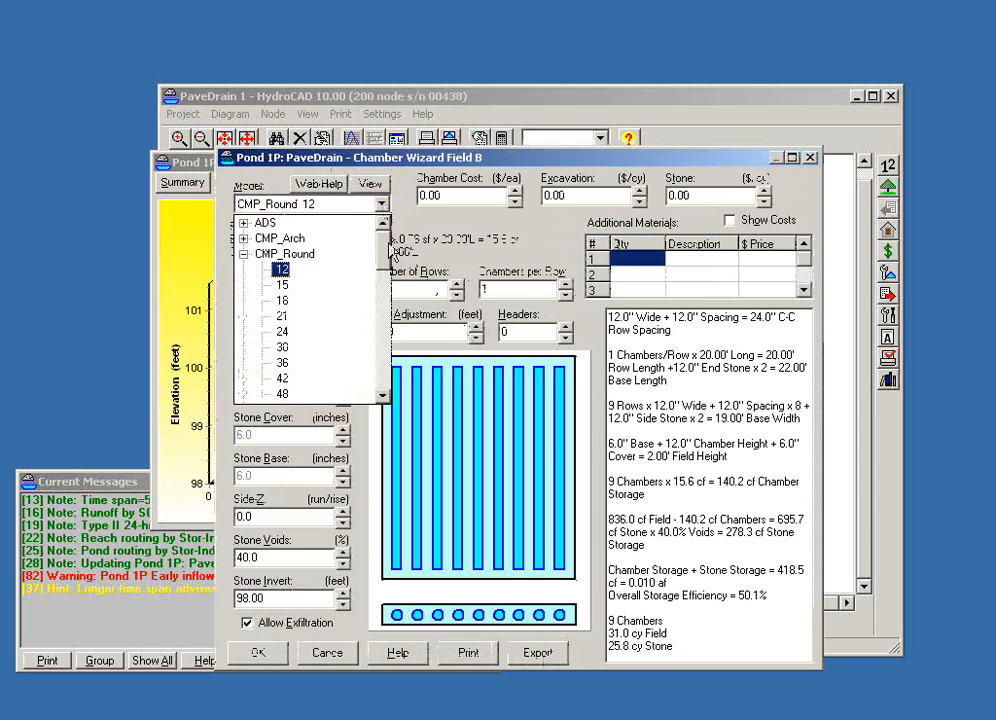
left_click_drag(384, 232, 387, 343)
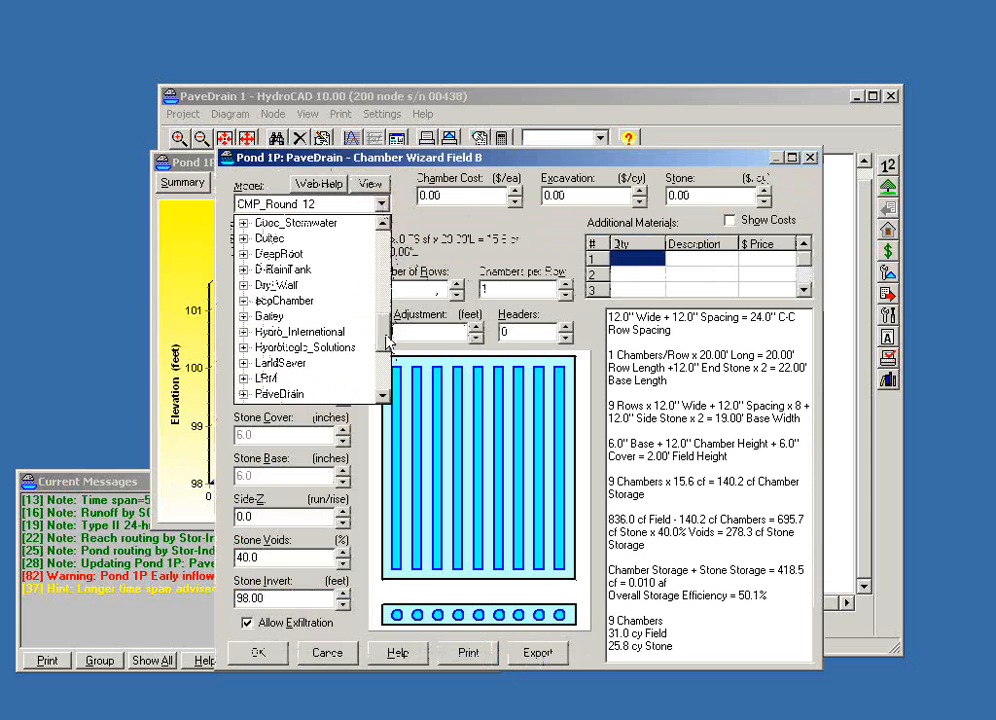
left_click(243, 238)
scroll(365, 330, "down", 5)
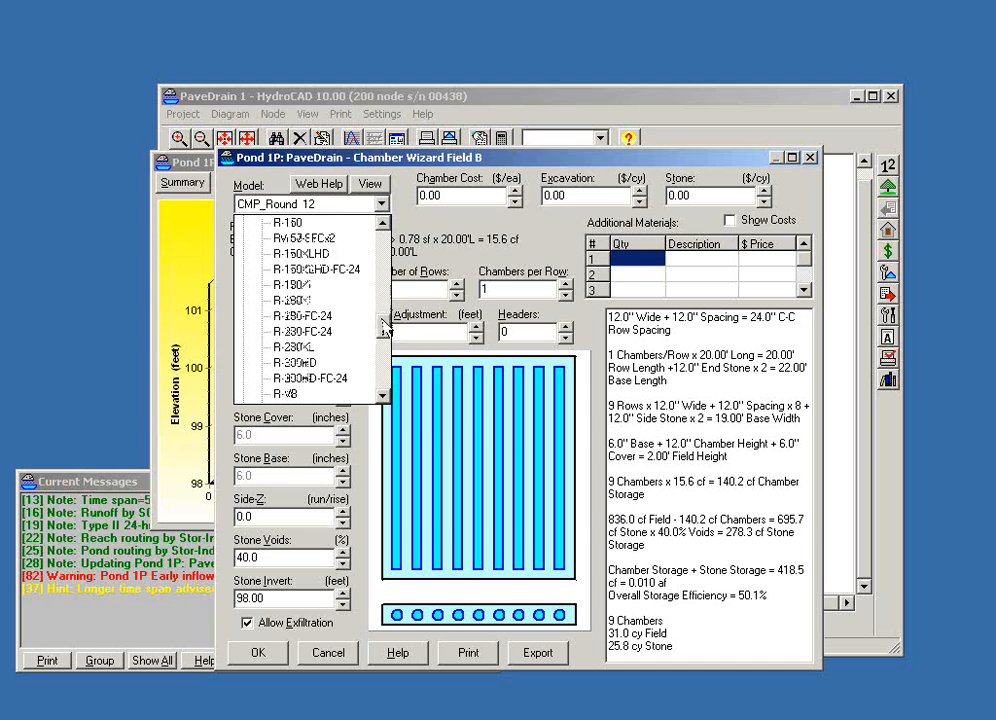
left_click(296, 348)
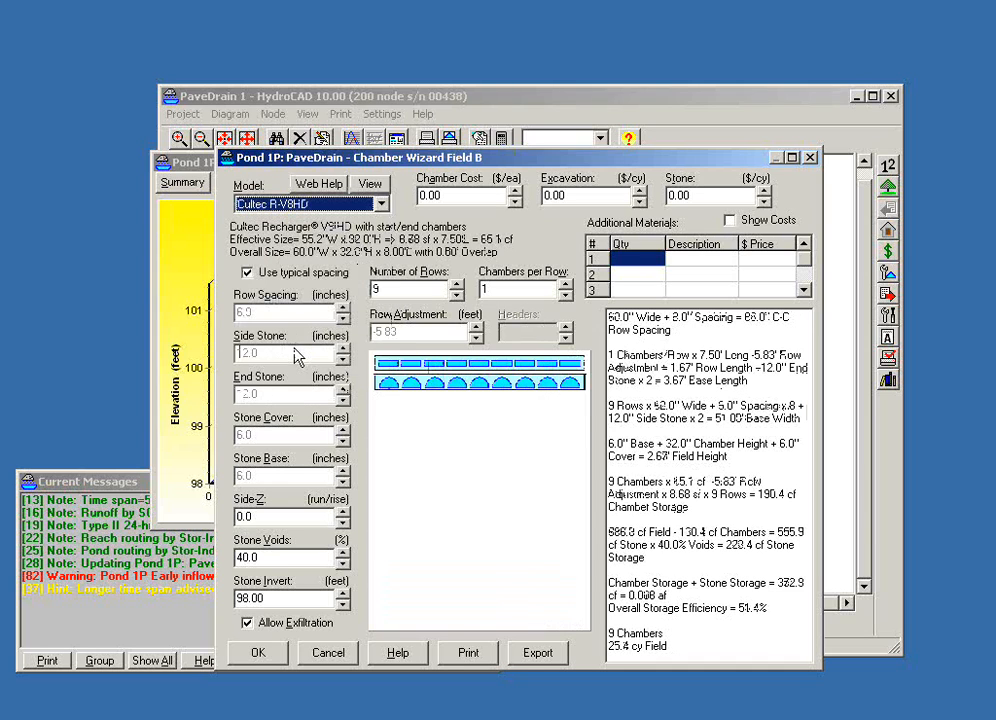
- Increase the Cultec R-V8HD field to 5 chambers per row
left_click(565, 285)
left_click(565, 285)
left_click(565, 285)
left_click(565, 285)
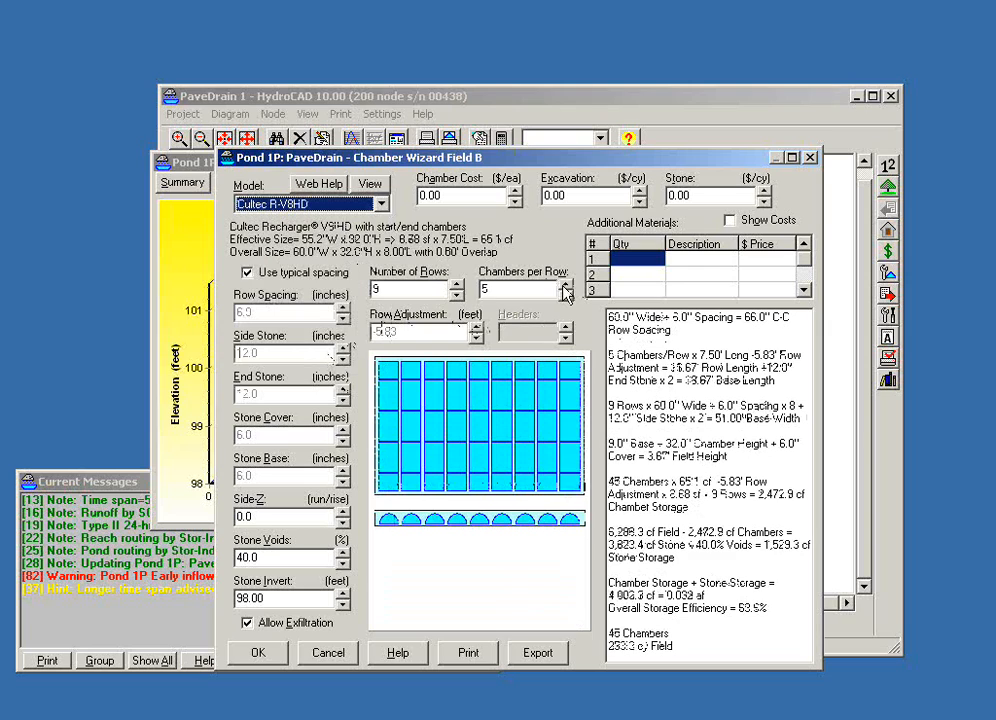
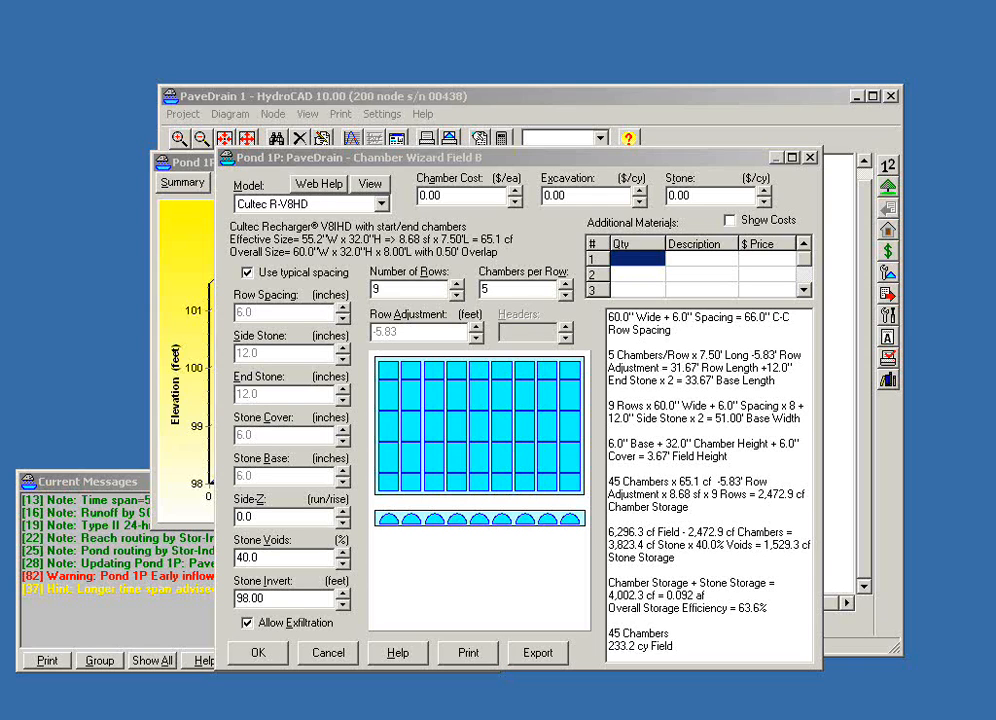
- Discard the Cultec R-V8HD changes to Field B and return to Pond 1P's storage definition
left_click(334, 656)
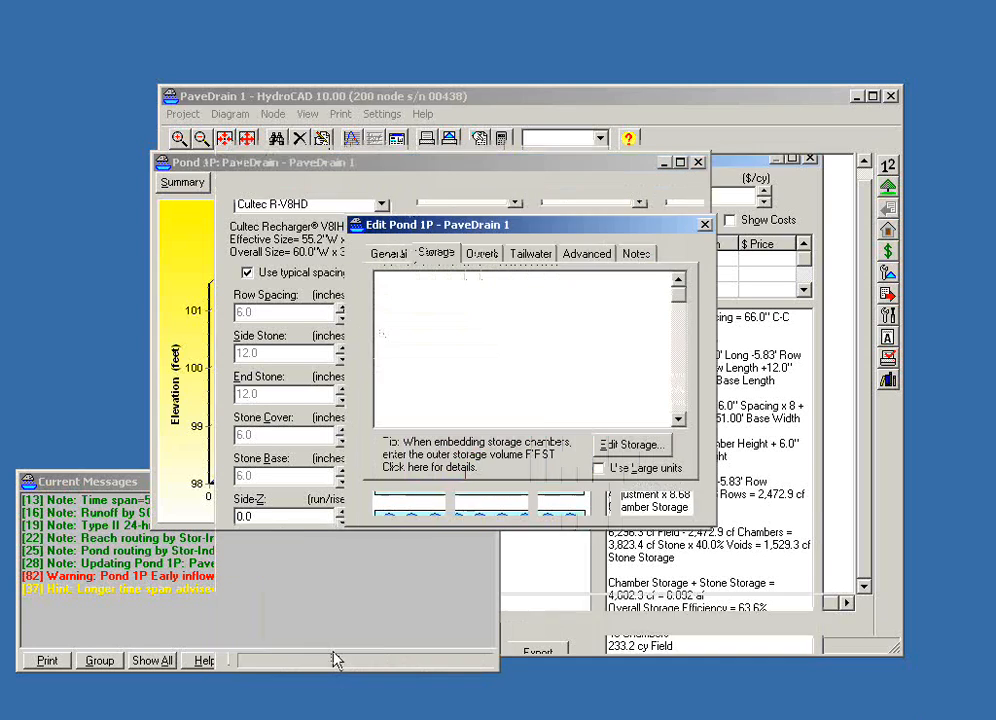
double_click(525, 293)
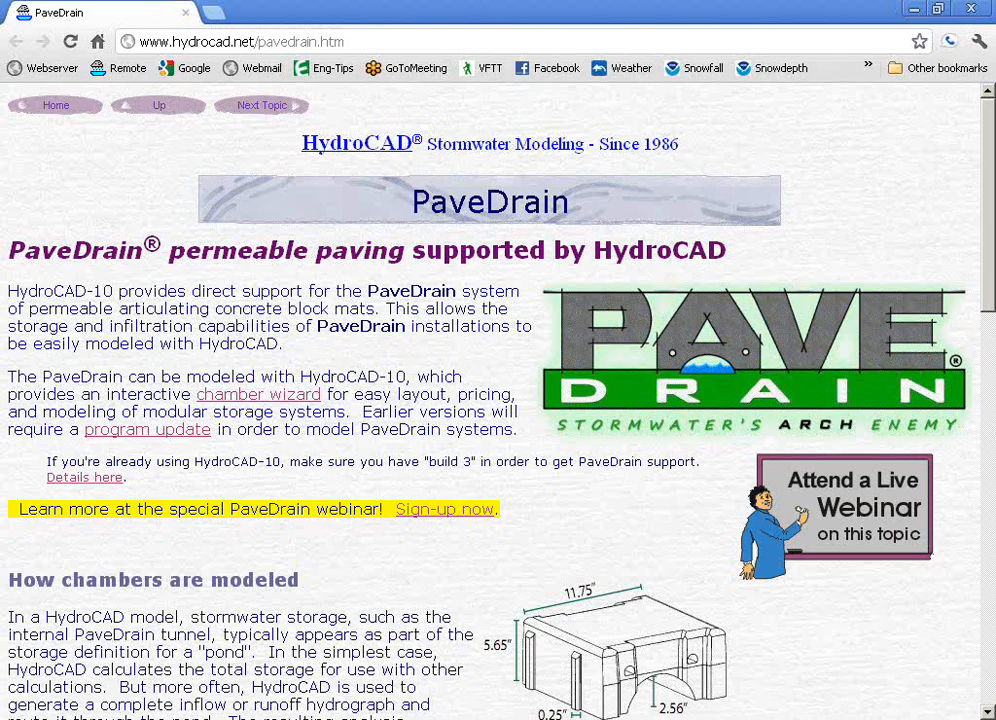
- Examine the PaveDrain support page on the HydroCAD website, including how chambers are modeled
left_click_drag(988, 308, 988, 338)
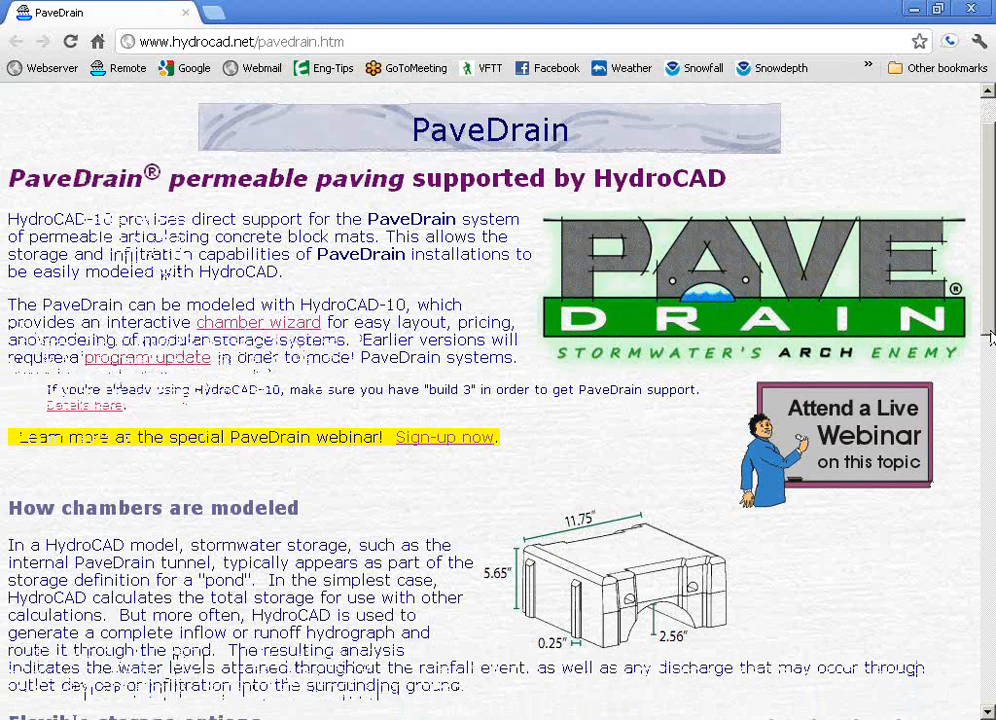